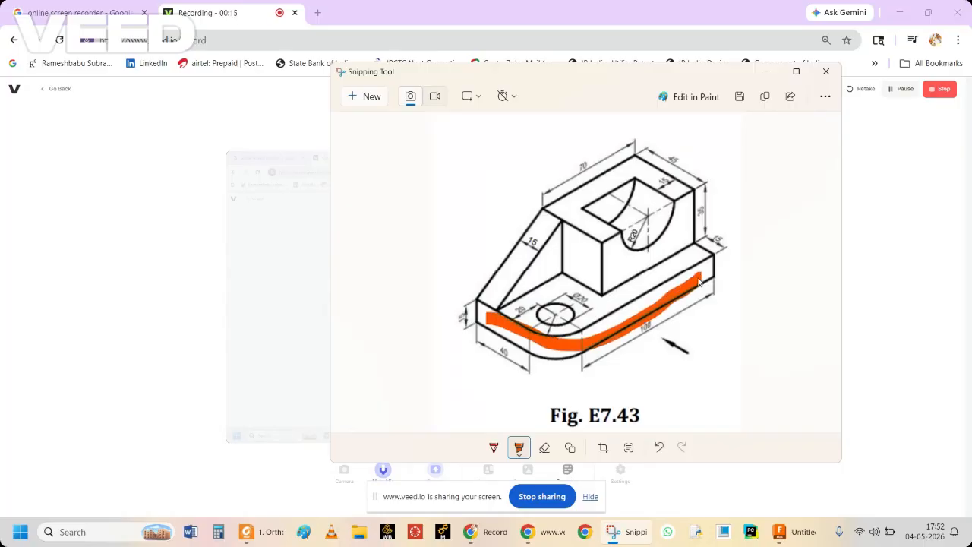
# Highlight the upper block's front face, the rib and the round hole in the Fig. E7.43 drawing
pyautogui.moveTo(612, 244)
pyautogui.mouseDown()
pyautogui.moveTo(620, 272)
pyautogui.moveTo(687, 244)
pyautogui.moveTo(686, 222)
pyautogui.mouseUp()
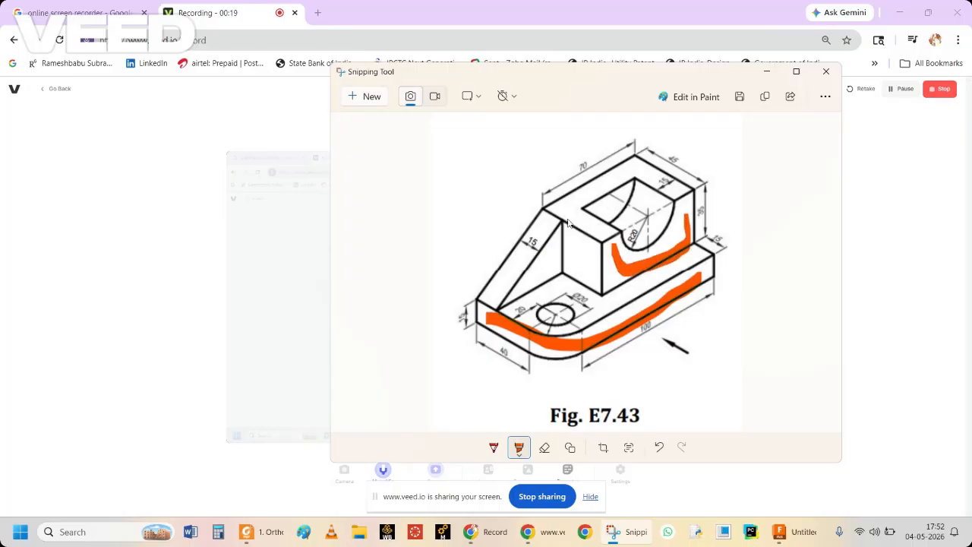
pyautogui.moveTo(552, 253)
pyautogui.mouseDown()
pyautogui.moveTo(528, 289)
pyautogui.moveTo(563, 296)
pyautogui.moveTo(533, 313)
pyautogui.moveTo(571, 331)
pyautogui.moveTo(597, 313)
pyautogui.mouseUp()
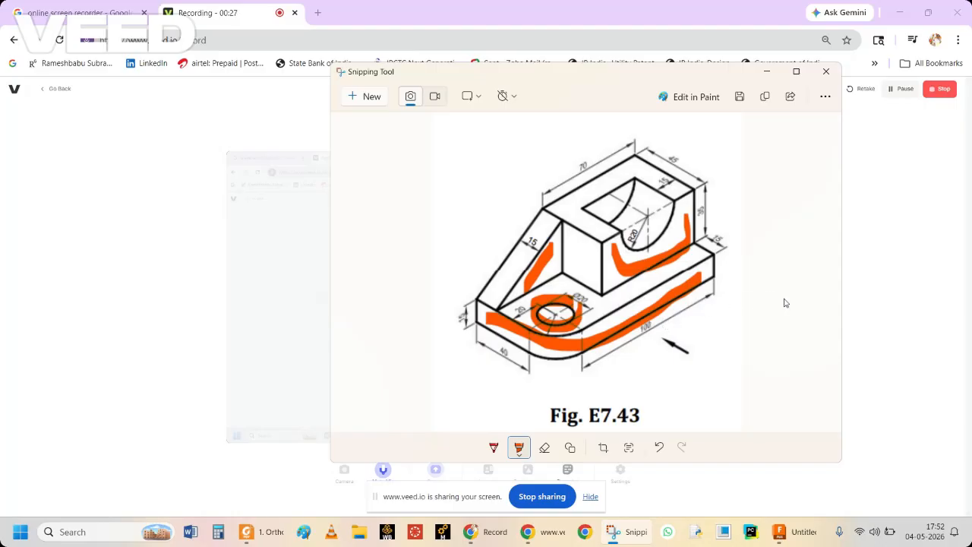
# Undo all four highlighter strokes on the Fig. E7.43 drawing and enlarge the clean figure for reading its dimensions
pyautogui.click(796, 70)
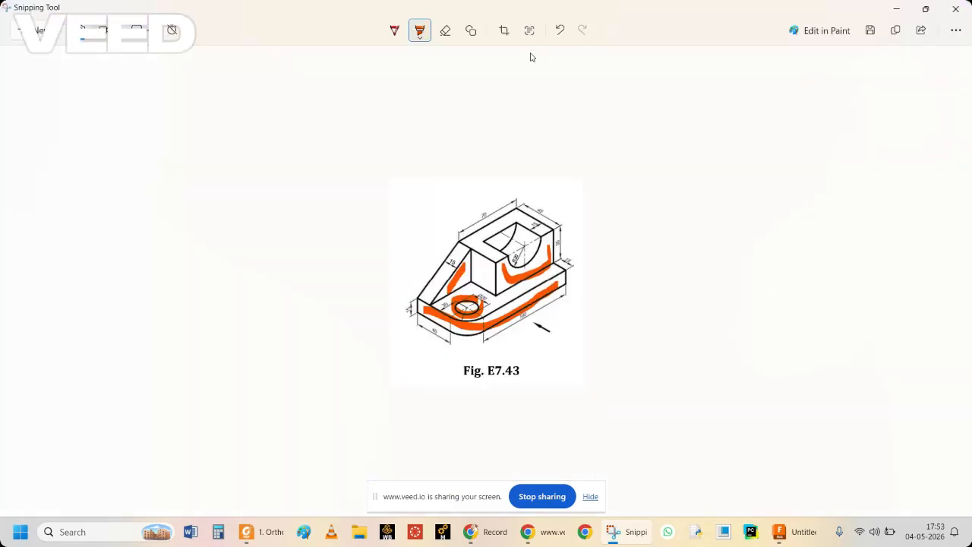
pyautogui.click(559, 29)
pyautogui.click(560, 30)
pyautogui.click(560, 29)
pyautogui.click(560, 29)
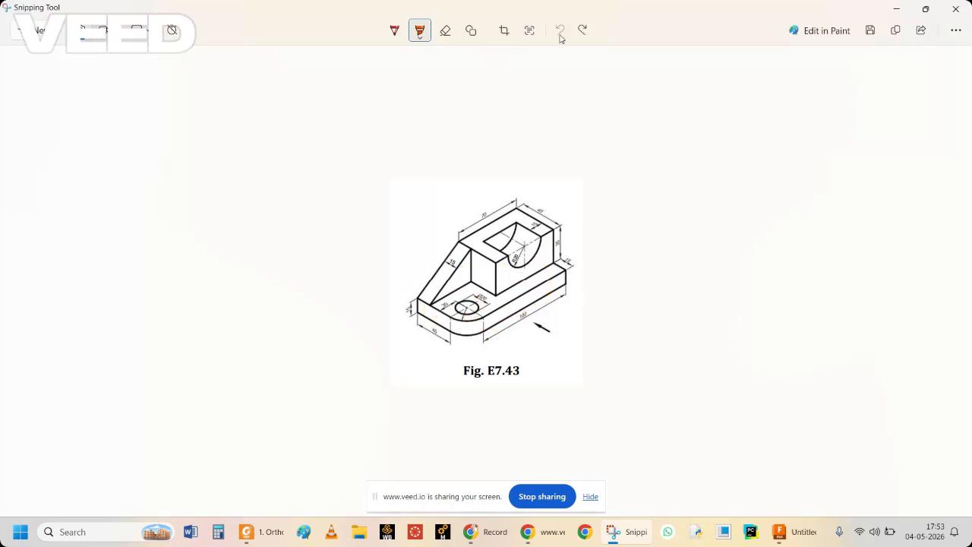
pyautogui.click(925, 9)
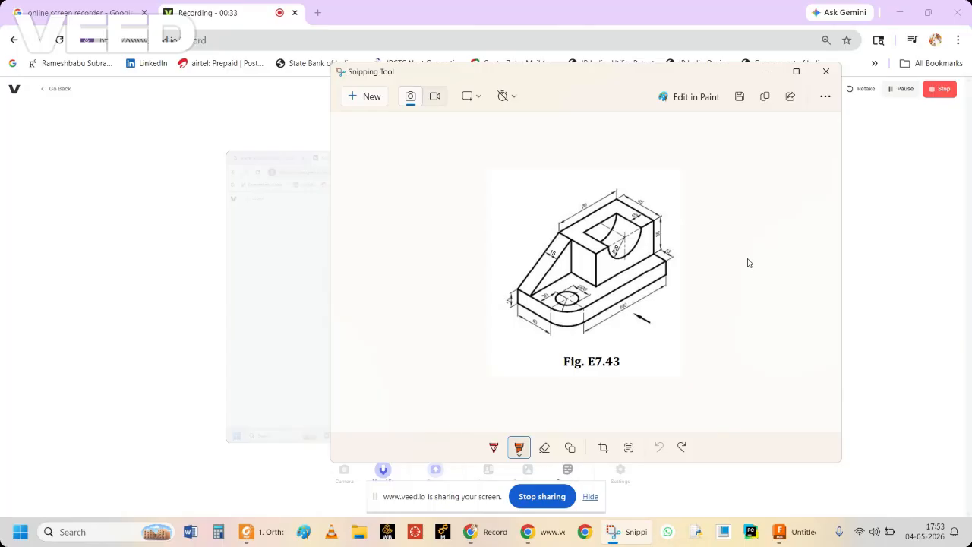
pyautogui.keyDown('ctrl'); pyautogui.scroll(5, 748, 263); pyautogui.keyUp('ctrl')
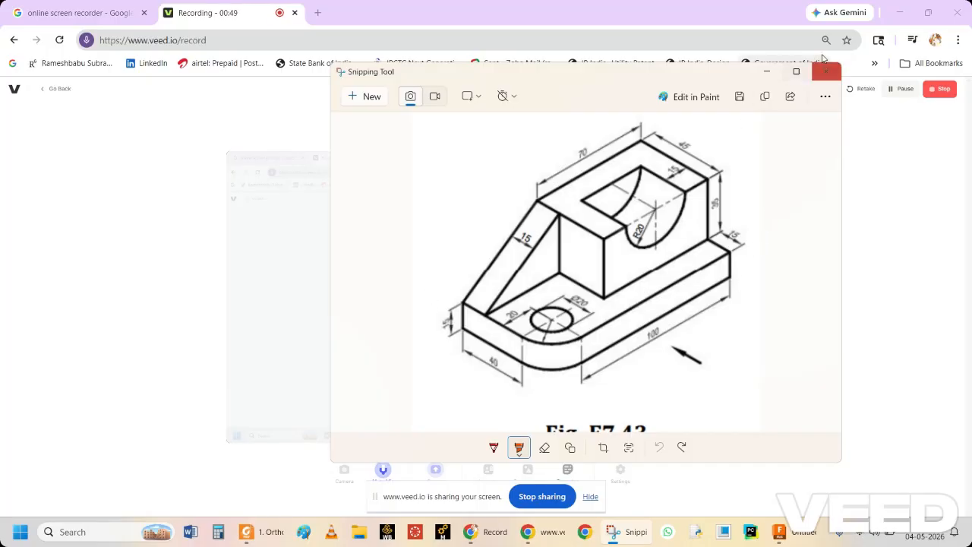
# Switch to Autodesk Fusion and start a new untitled part design without saving it
pyautogui.click(766, 71)
pyautogui.click(898, 13)
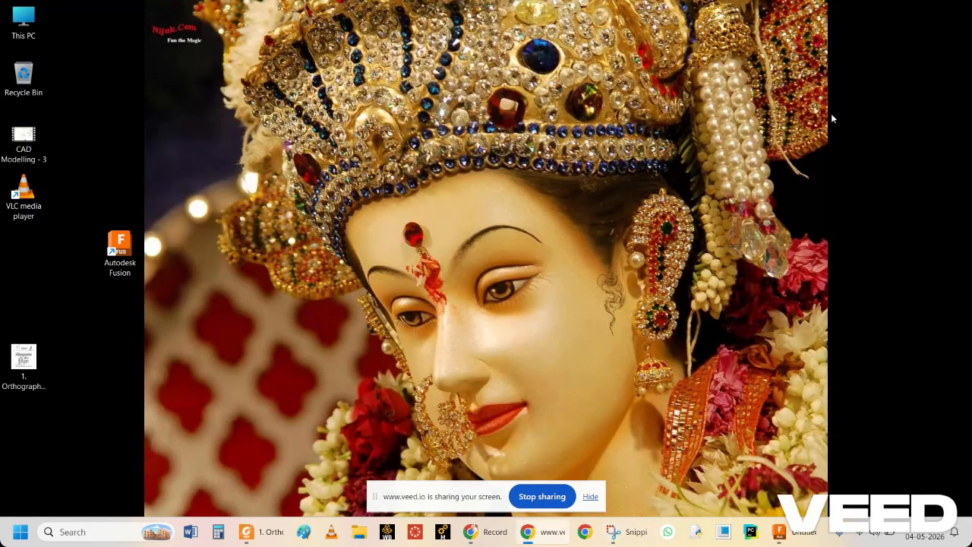
pyautogui.moveTo(119, 247); pyautogui.dragTo(120, 194)
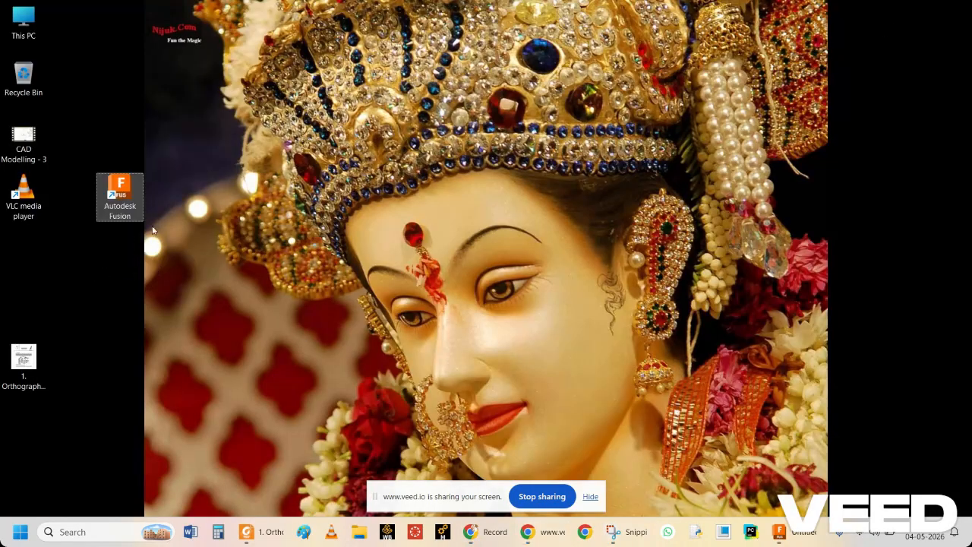
pyautogui.click(781, 532)
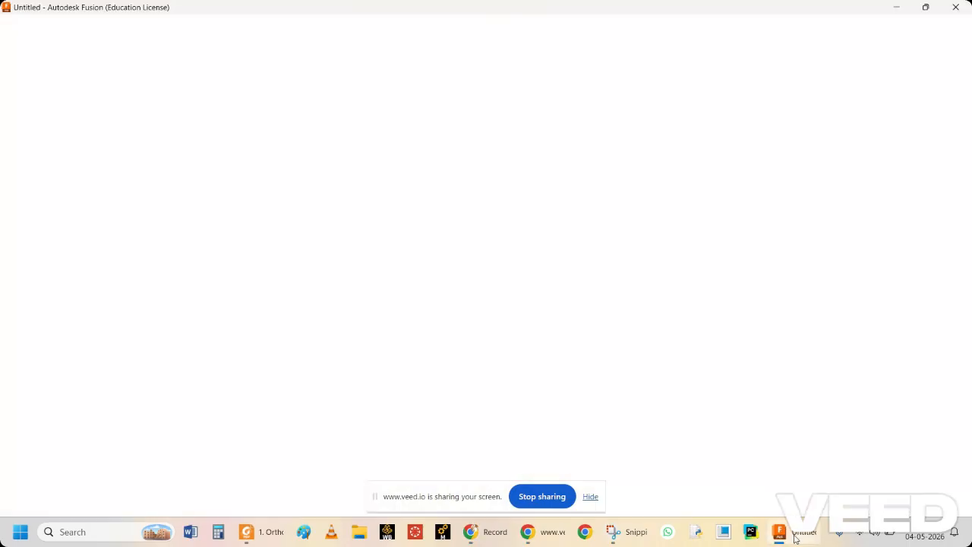
pyautogui.click(259, 327)
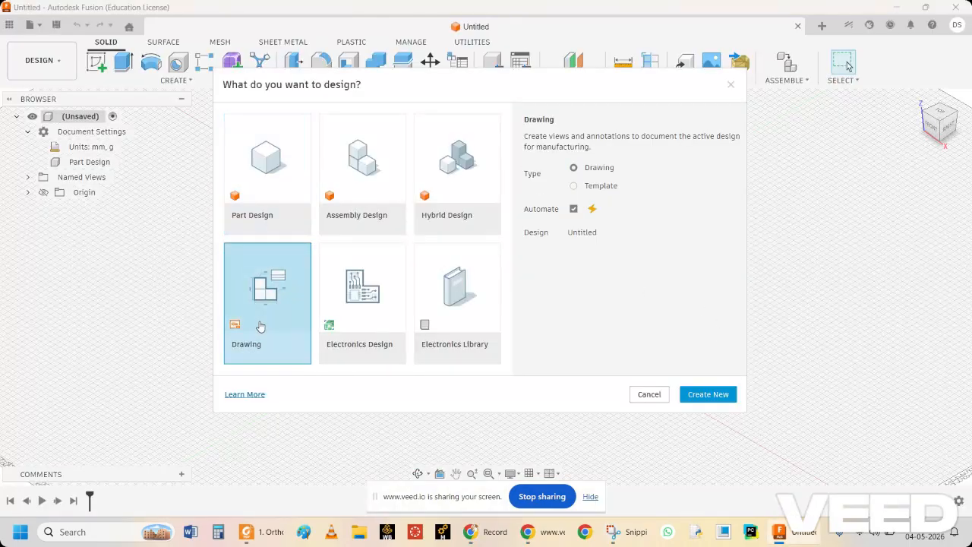
pyautogui.click(702, 394)
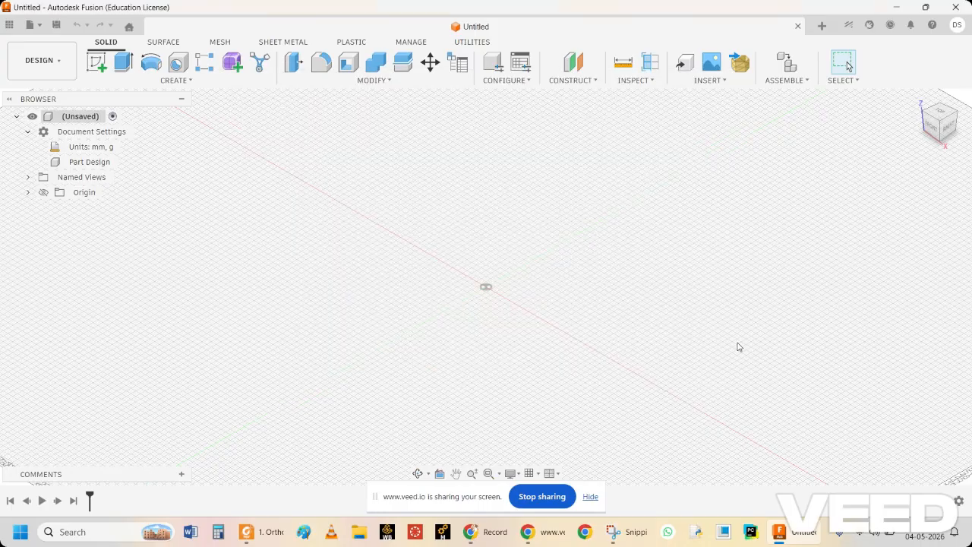
pyautogui.hotkey('ctrl', 's')
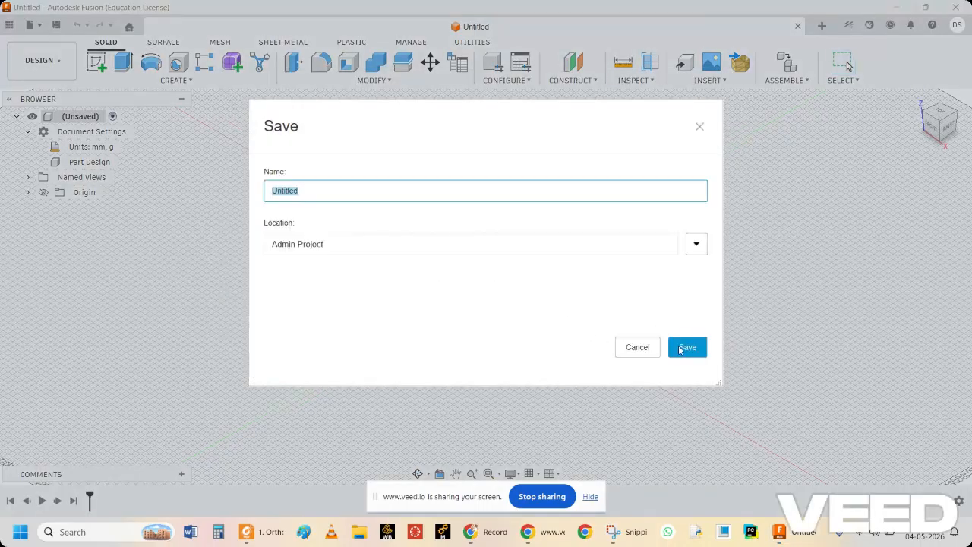
pyautogui.click(638, 347)
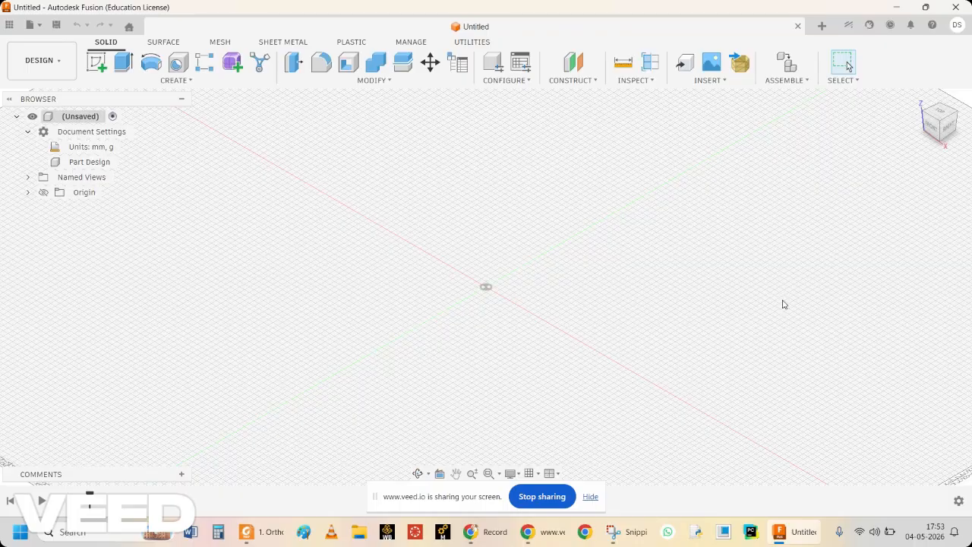
# Start a new sketch on the horizontal XY plane, facing it from the top, and collapse the sketch options
pyautogui.click(936, 134)
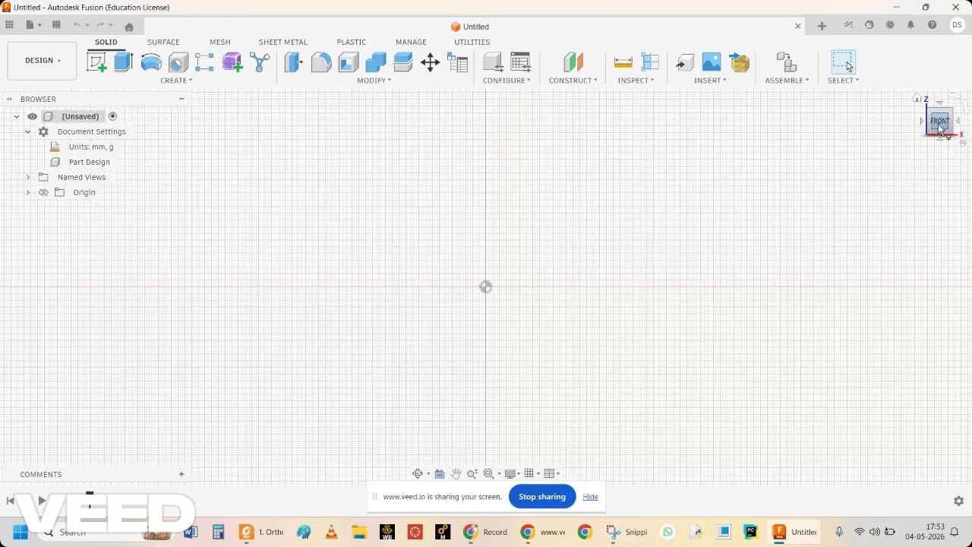
pyautogui.click(636, 530)
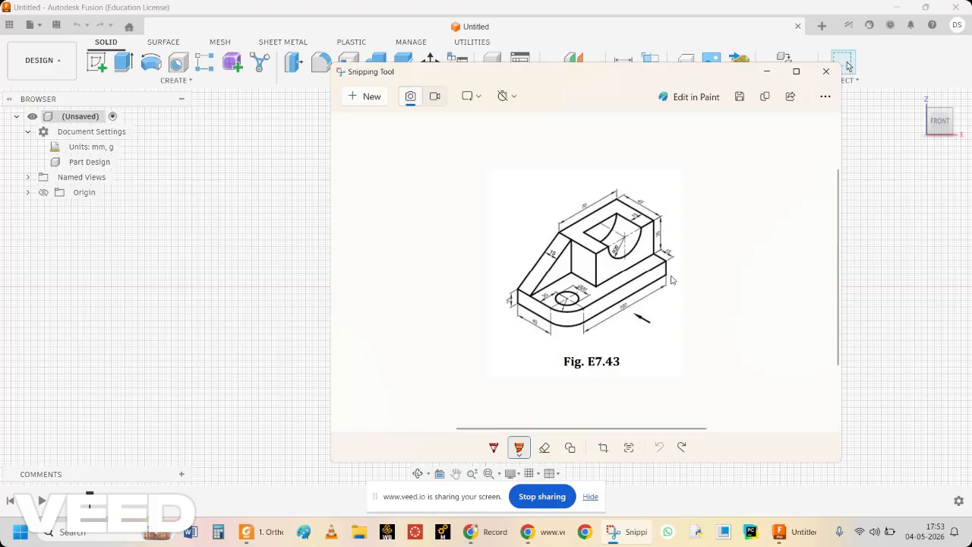
pyautogui.click(766, 70)
pyautogui.click(942, 108)
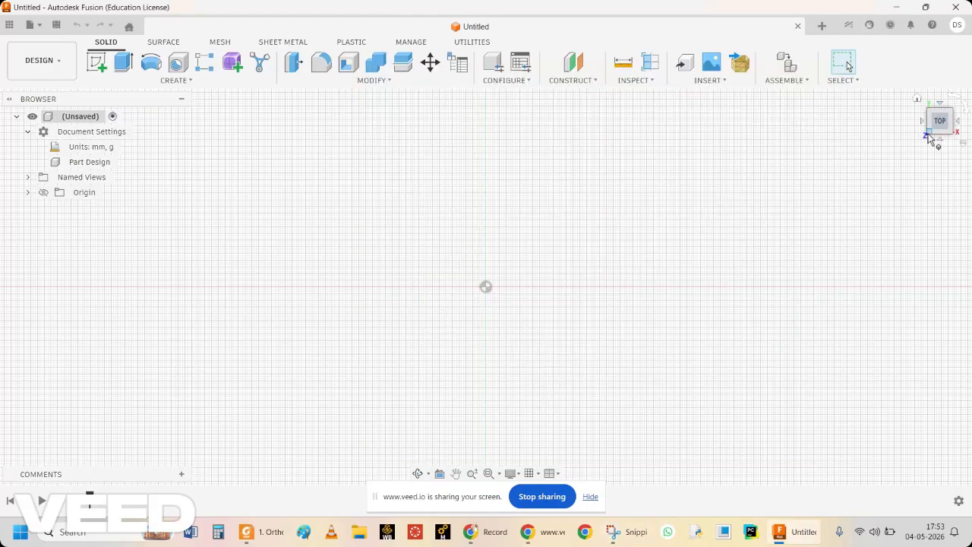
pyautogui.click(178, 80)
pyautogui.click(119, 93)
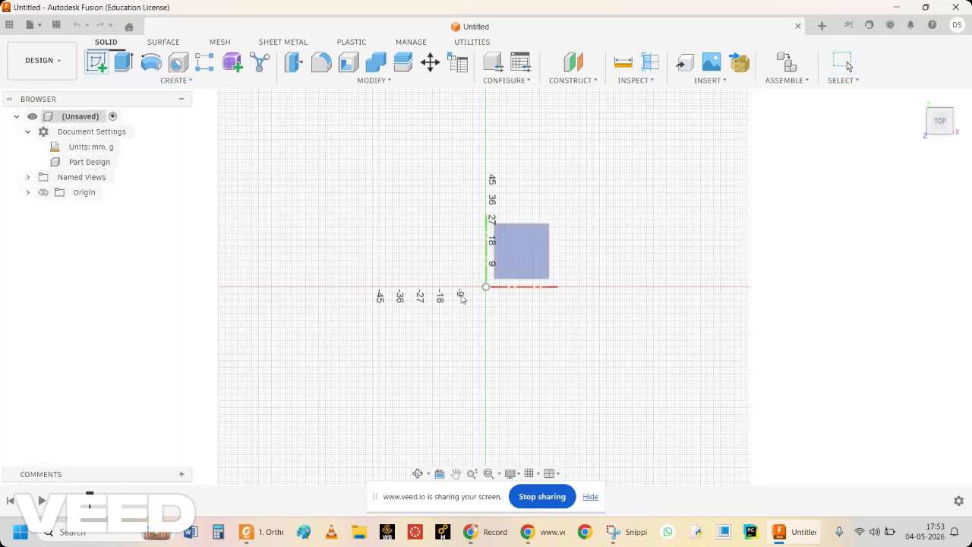
pyautogui.click(447, 271)
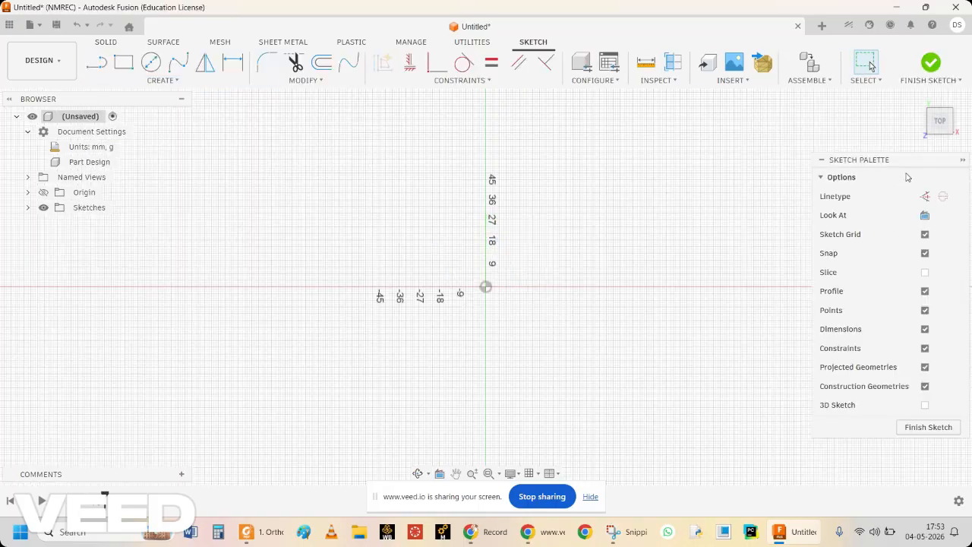
pyautogui.click(962, 160)
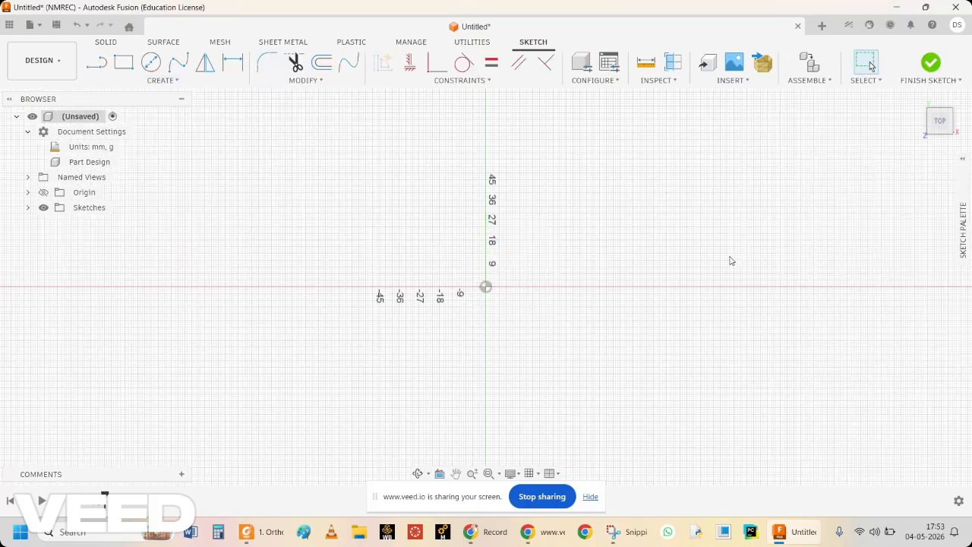
# Sketch a two-point rectangle about 118 mm wide and 60 mm high, enclosing the origin, for the base outline
pyautogui.click(123, 61)
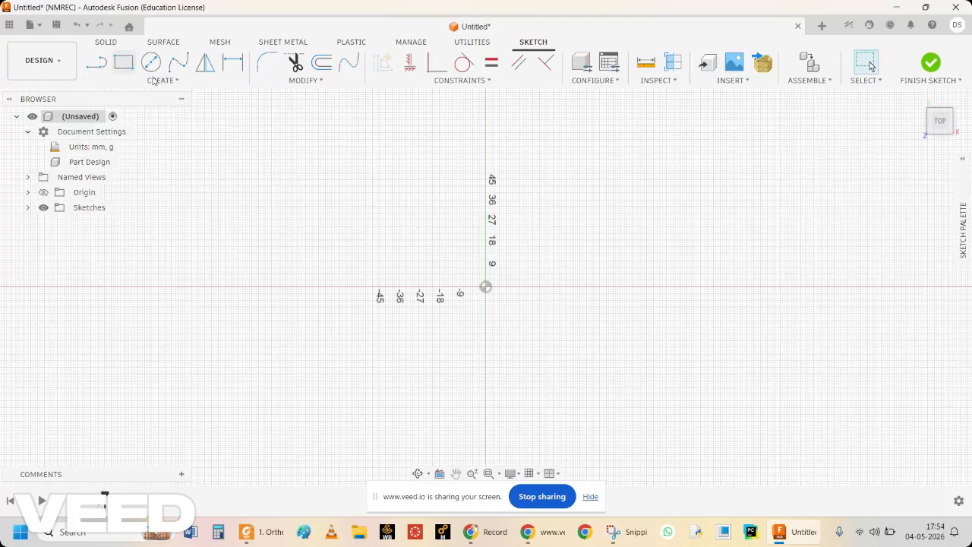
pyautogui.click(400, 236)
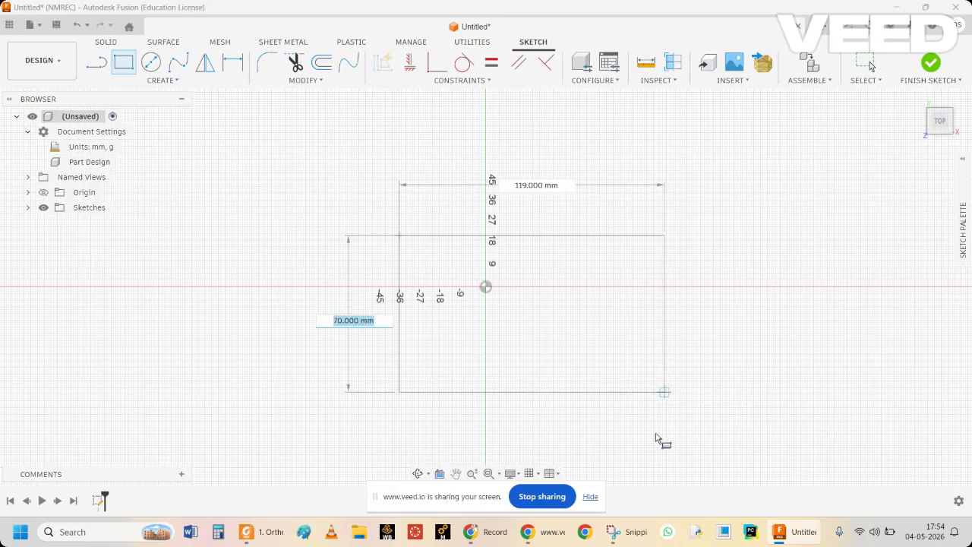
pyautogui.click(635, 533)
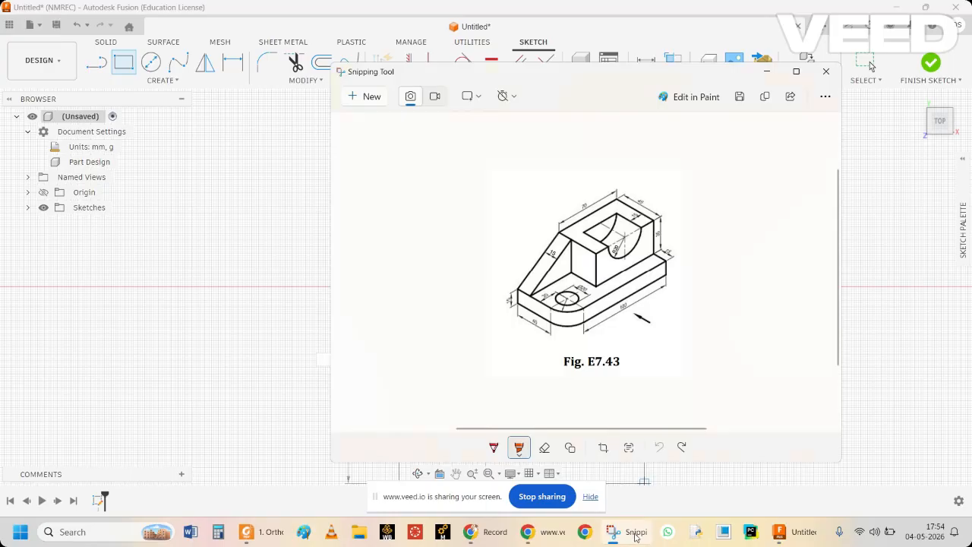
pyautogui.click(636, 534)
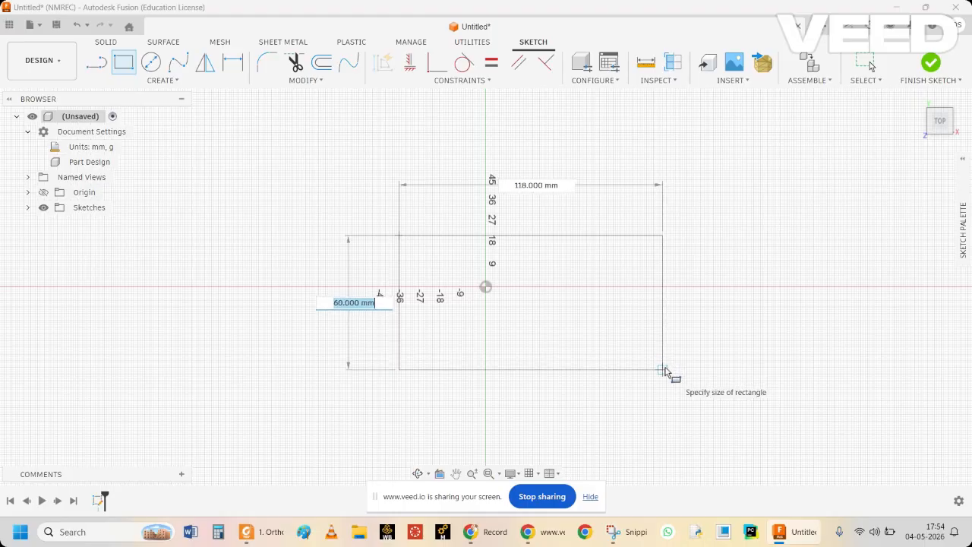
pyautogui.click(663, 370)
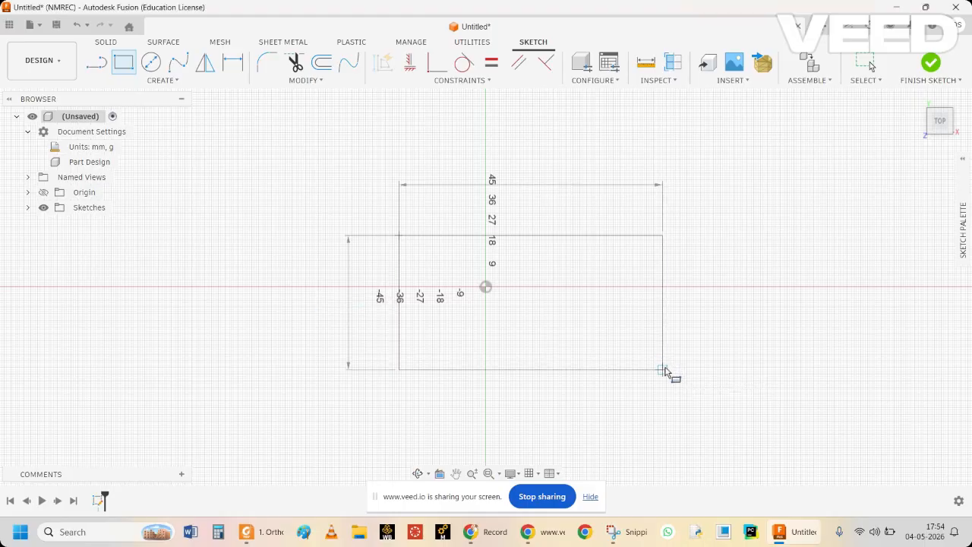
pyautogui.press('Escape')
# Dimension the rectangle's upper horizontal edge and set its length to 120 mm
pyautogui.click(638, 236)
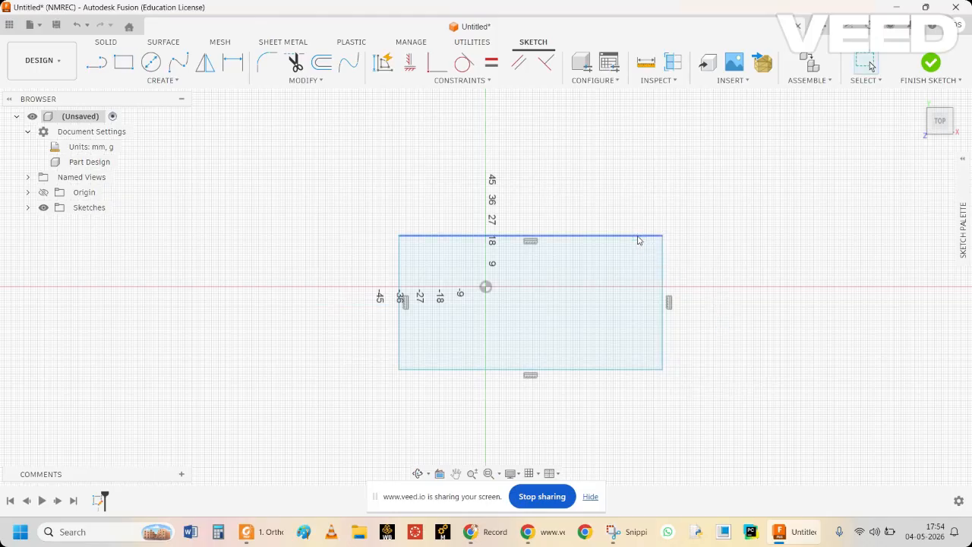
pyautogui.rightClick(637, 238)
pyautogui.click(624, 352)
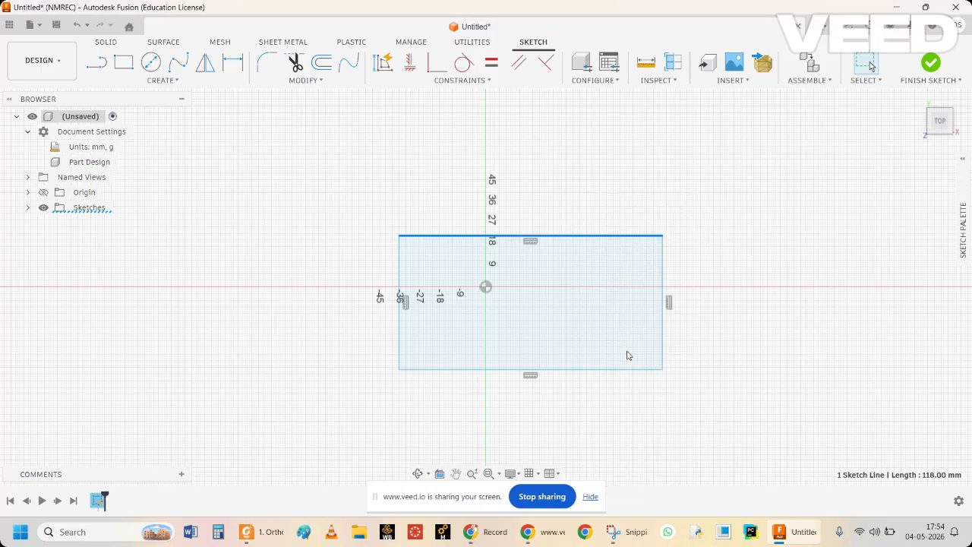
pyautogui.click(623, 179)
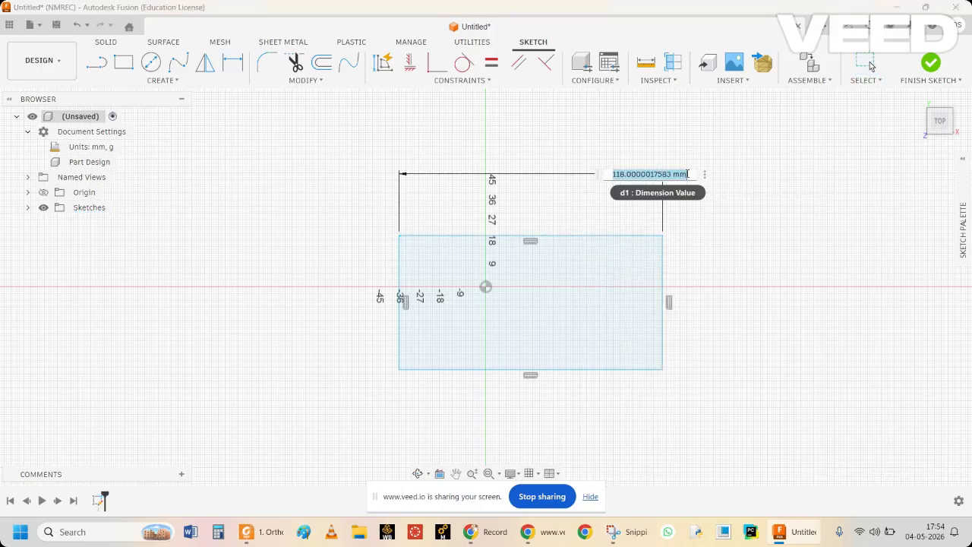
pyautogui.write('1')
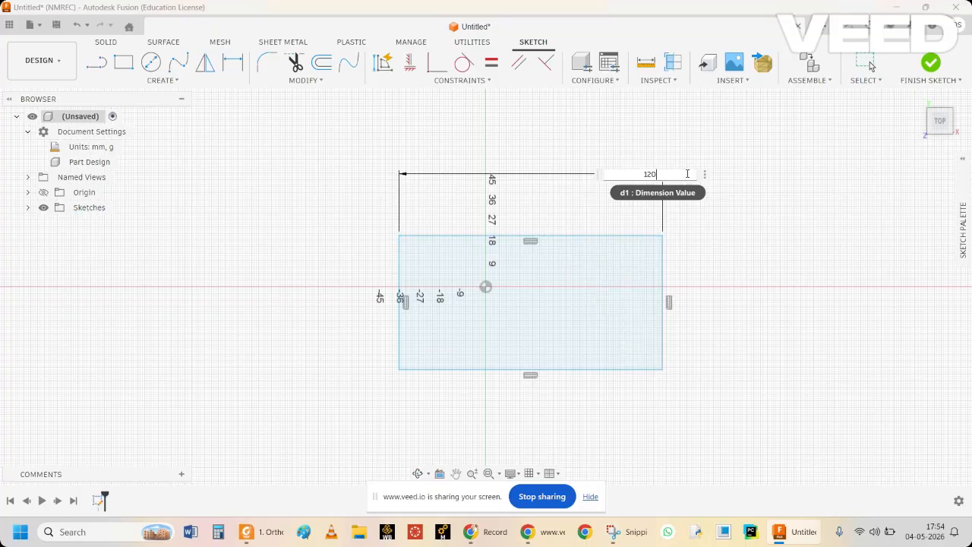
pyautogui.write('20')
pyautogui.press('Return')
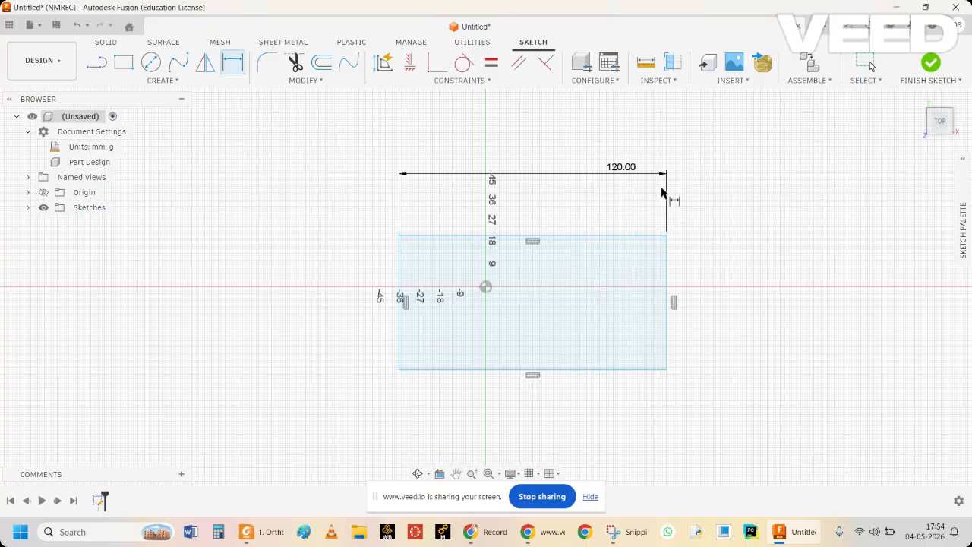
pyautogui.rightClick(400, 357)
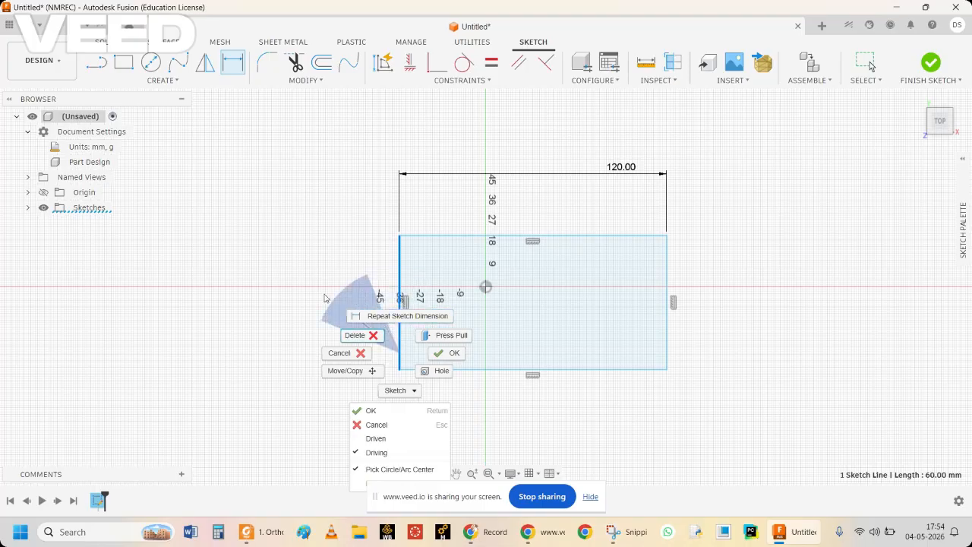
pyautogui.click(304, 309)
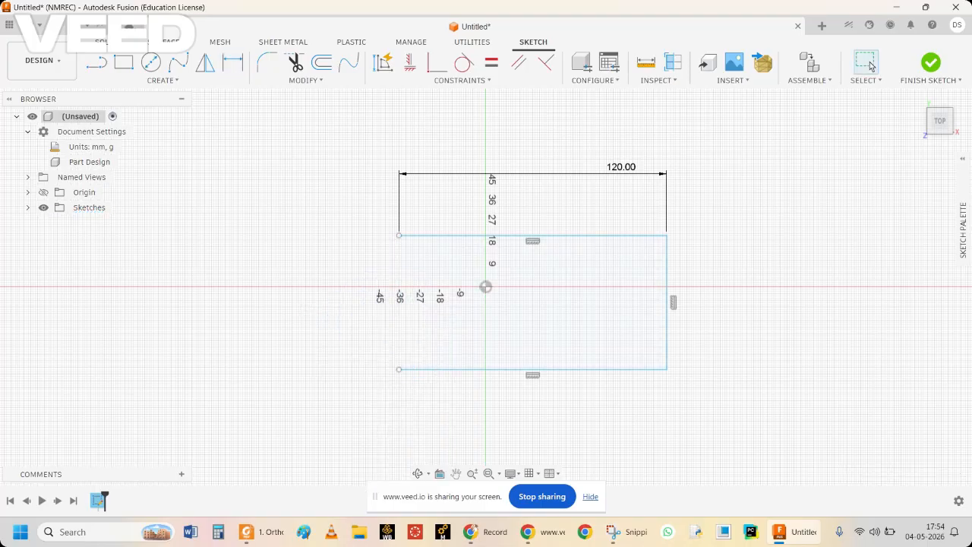
pyautogui.hotkey('ctrl', 'z')
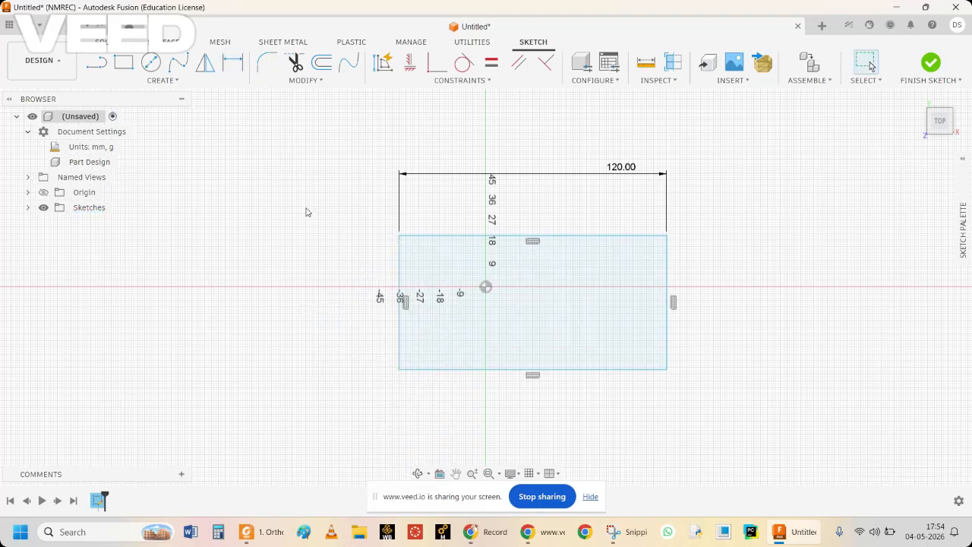
# Dimension the rectangle's left vertical edge and set its length to 60 mm
pyautogui.click(399, 270)
pyautogui.rightClick(399, 270)
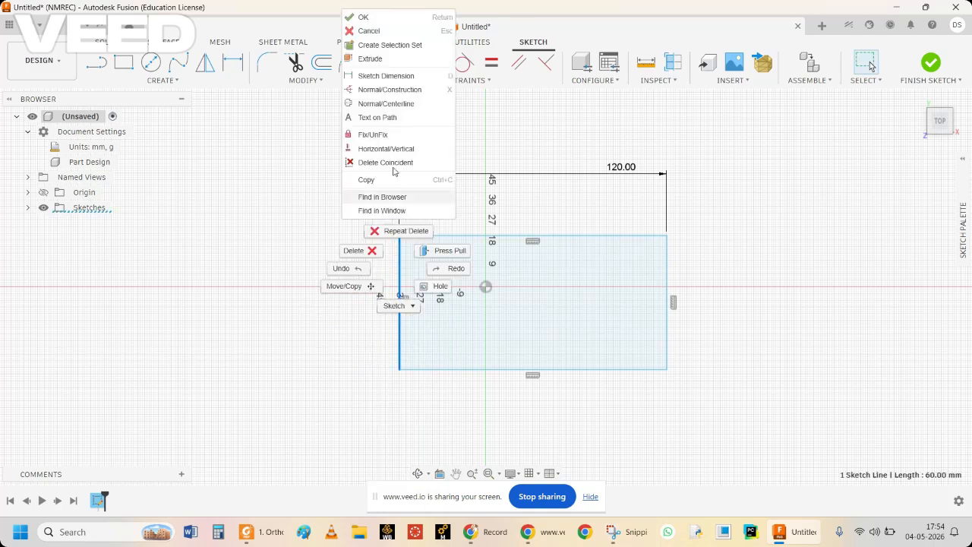
pyautogui.click(386, 75)
pyautogui.click(314, 308)
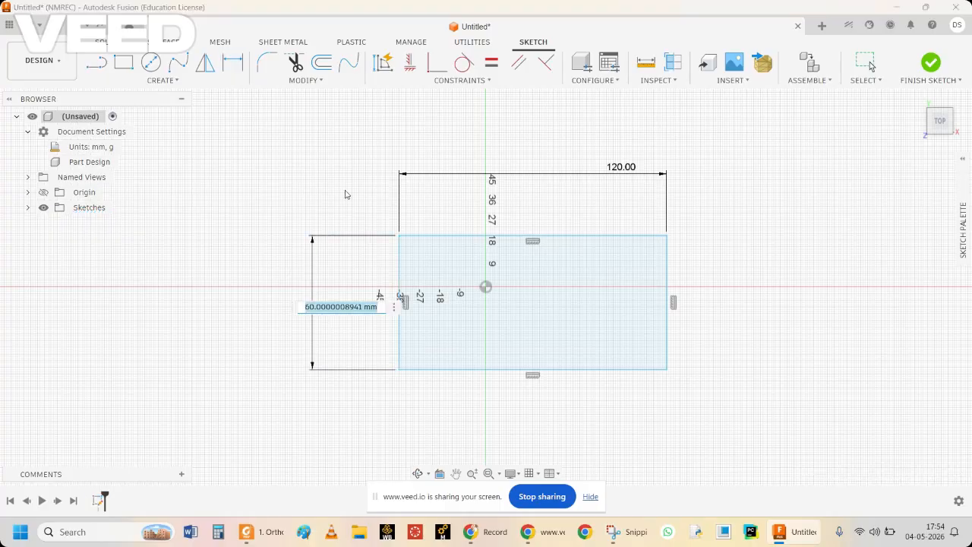
pyautogui.write('60')
pyautogui.press('Return')
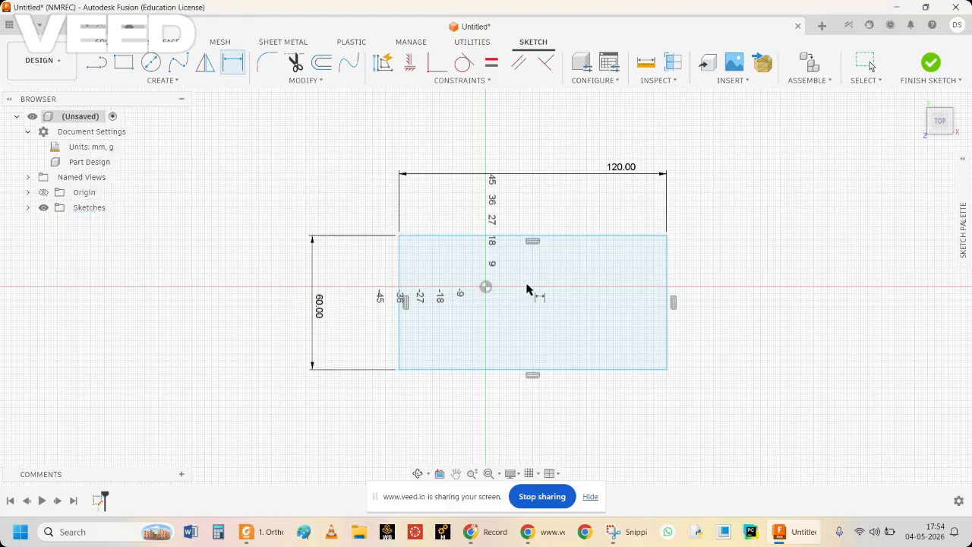
# Dimension the distance from the origin to the rectangle's right vertical edge as 60 mm
pyautogui.click(668, 263)
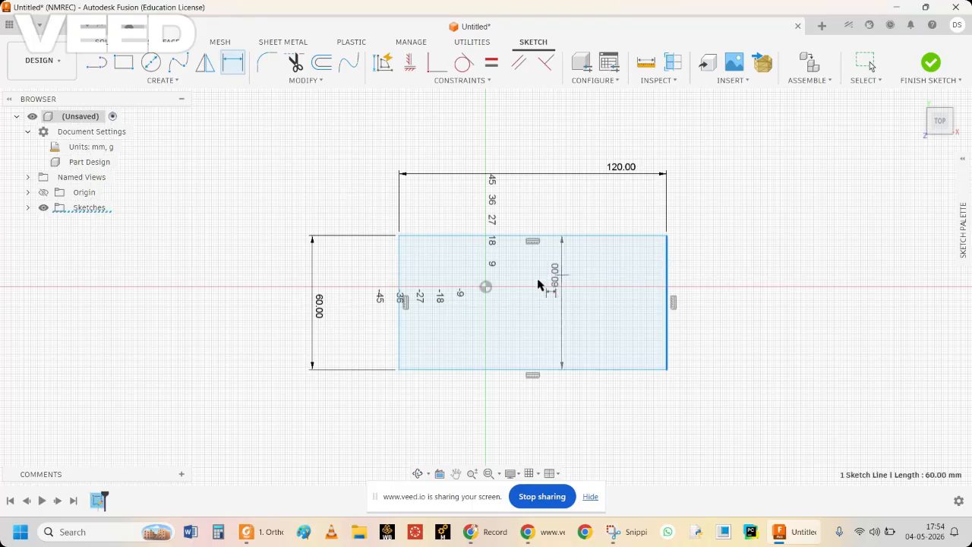
pyautogui.click(487, 288)
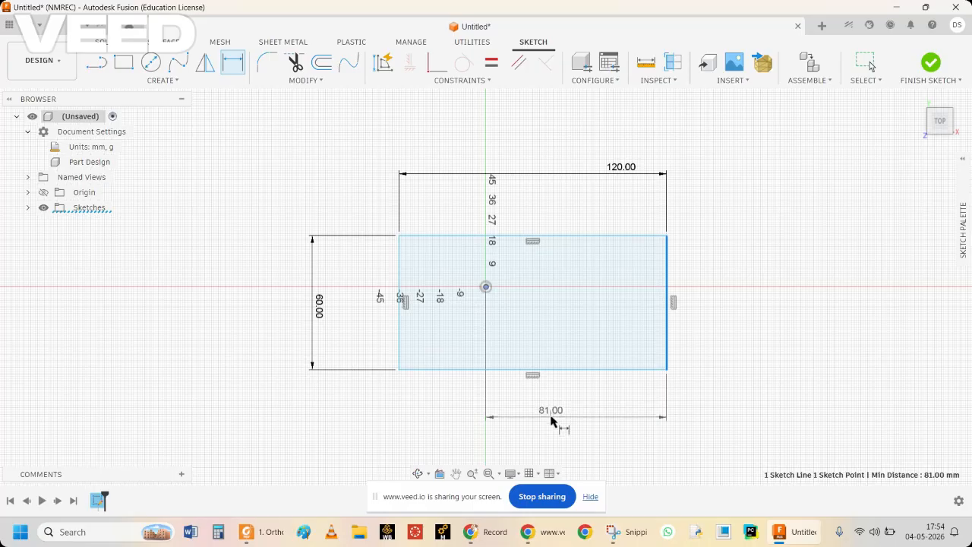
pyautogui.click(551, 416)
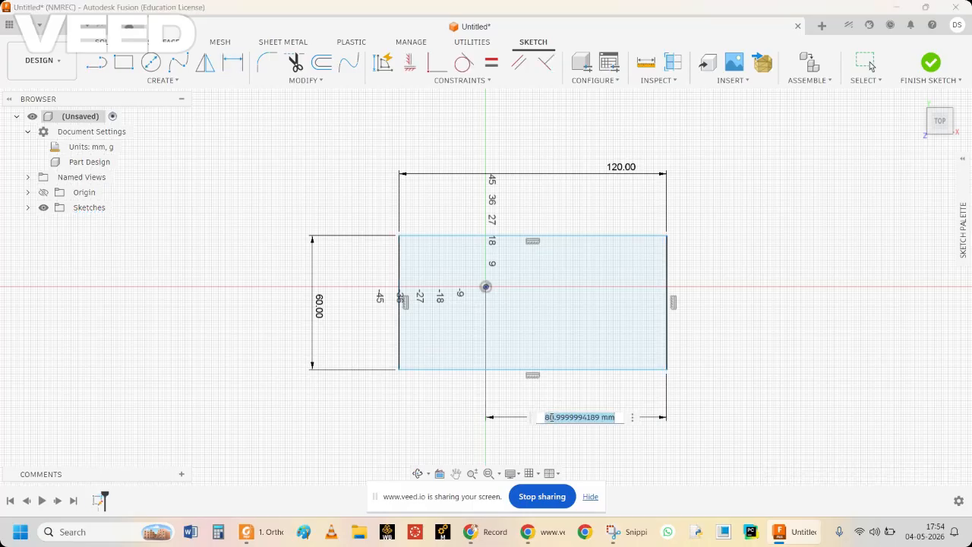
pyautogui.write('60')
pyautogui.press('Return')
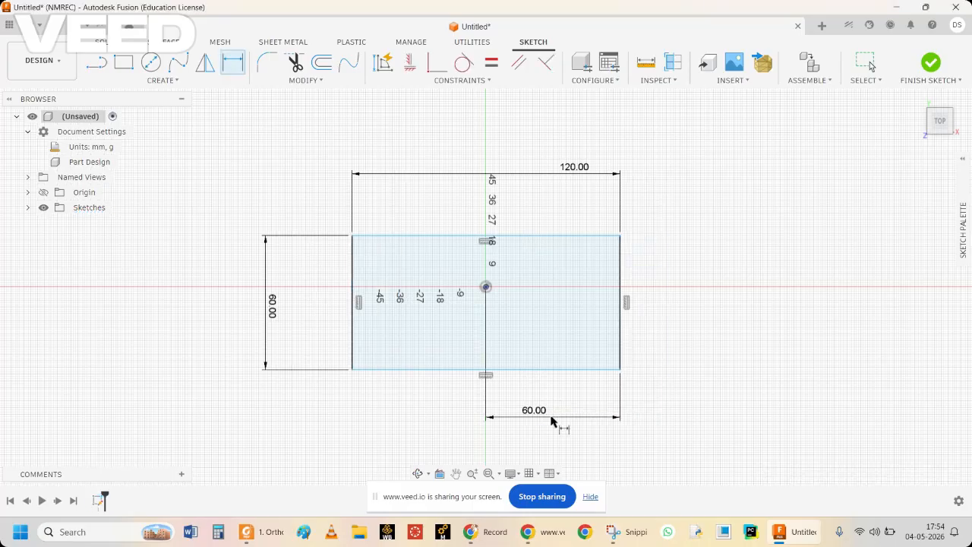
# Dimension the distance from the origin to the rectangle's upper edge as 30 mm and finish the sketch
pyautogui.click(402, 236)
pyautogui.click(486, 288)
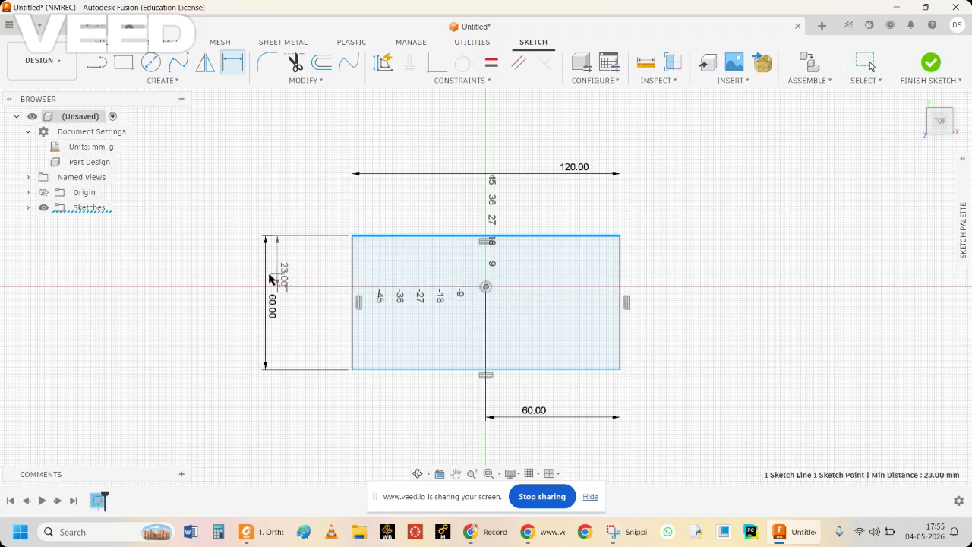
pyautogui.click(207, 277)
pyautogui.write('3')
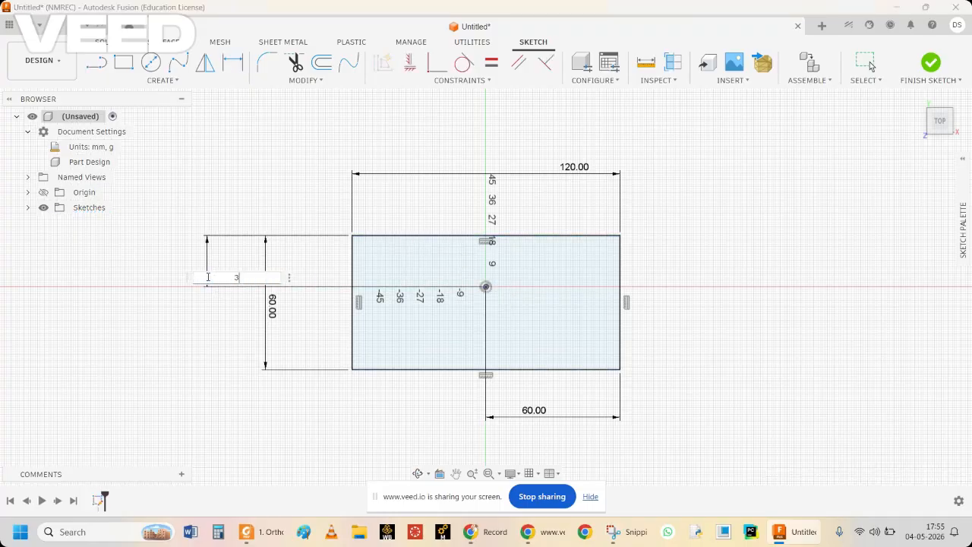
pyautogui.write('0')
pyautogui.press('Return')
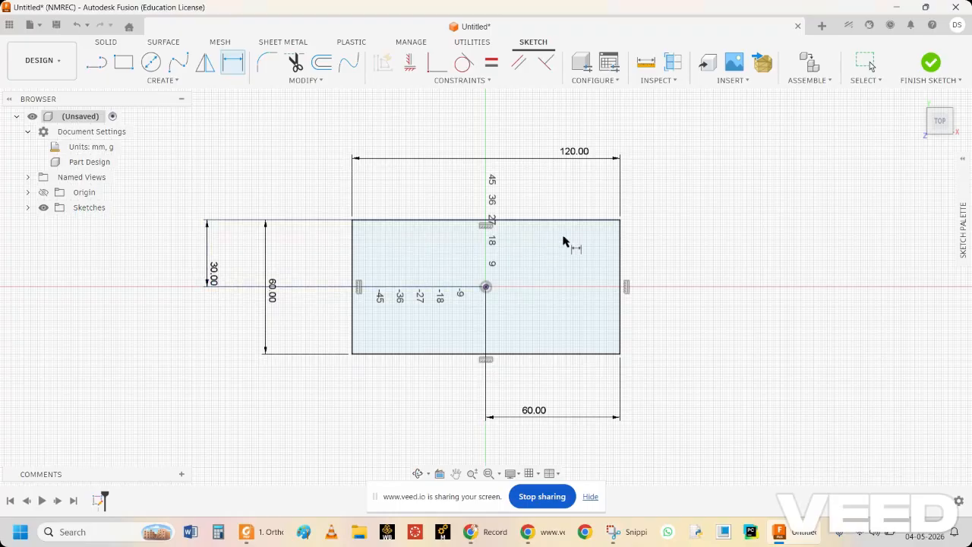
pyautogui.click(931, 65)
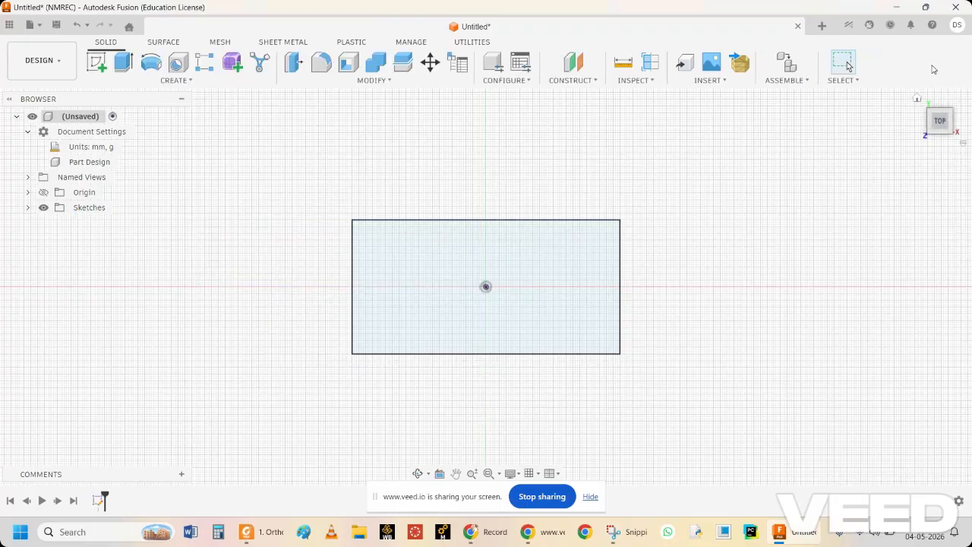
# Consult the Fig. E7.43 drawing for the base thickness and extrude the rectangle profile 15 mm as a new body
pyautogui.click(181, 82)
pyautogui.click(110, 143)
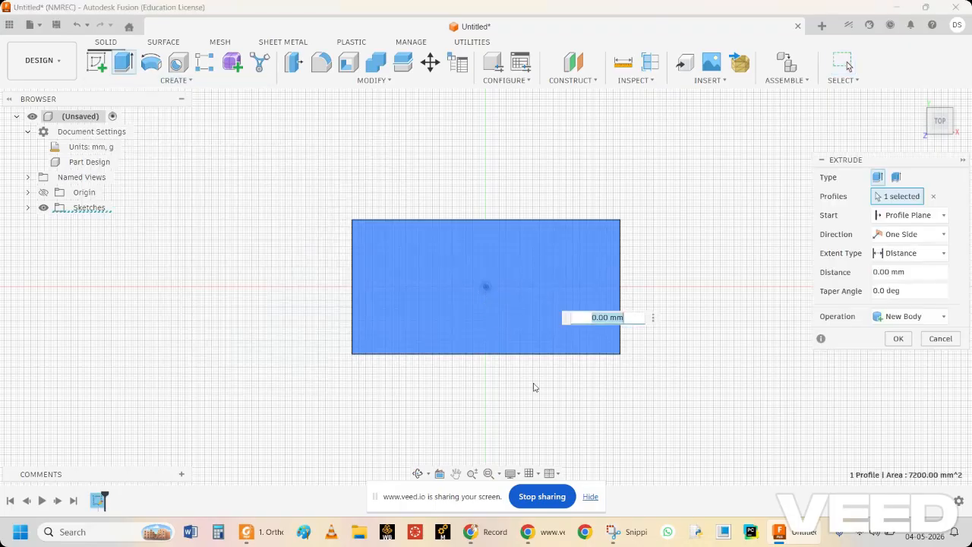
pyautogui.click(626, 532)
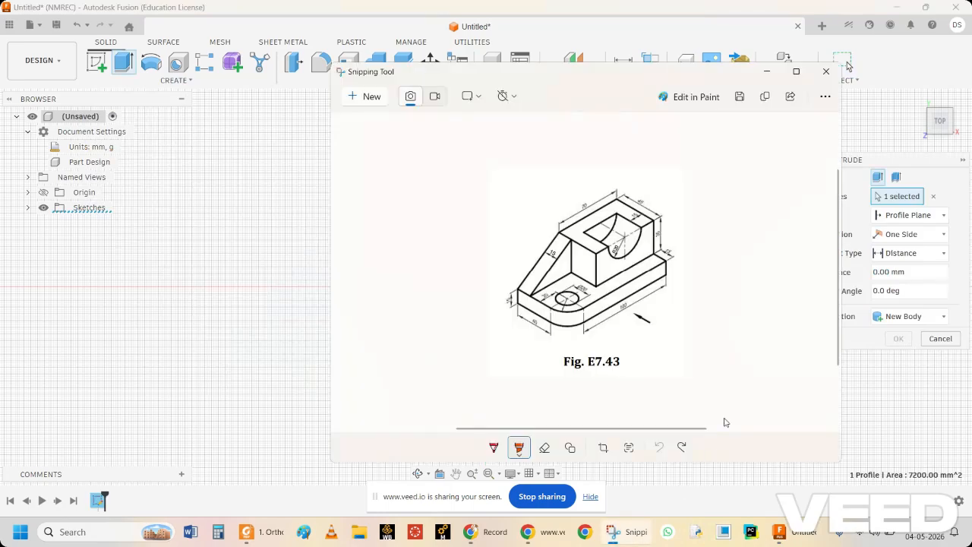
pyautogui.keyDown('ctrl'); pyautogui.scroll(4, 767, 302); pyautogui.keyUp('ctrl')
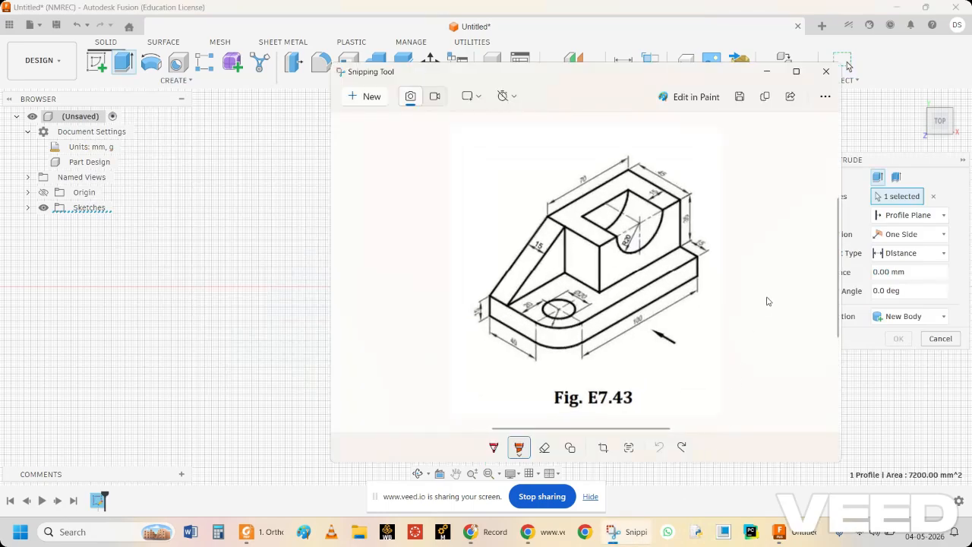
pyautogui.keyDown('ctrl'); pyautogui.scroll(1, 767, 301); pyautogui.keyUp('ctrl')
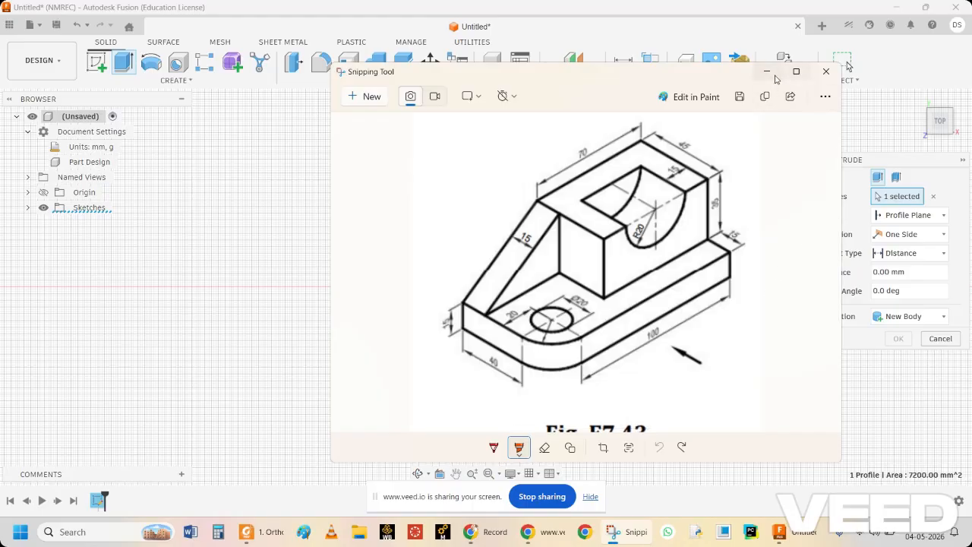
pyautogui.click(774, 78)
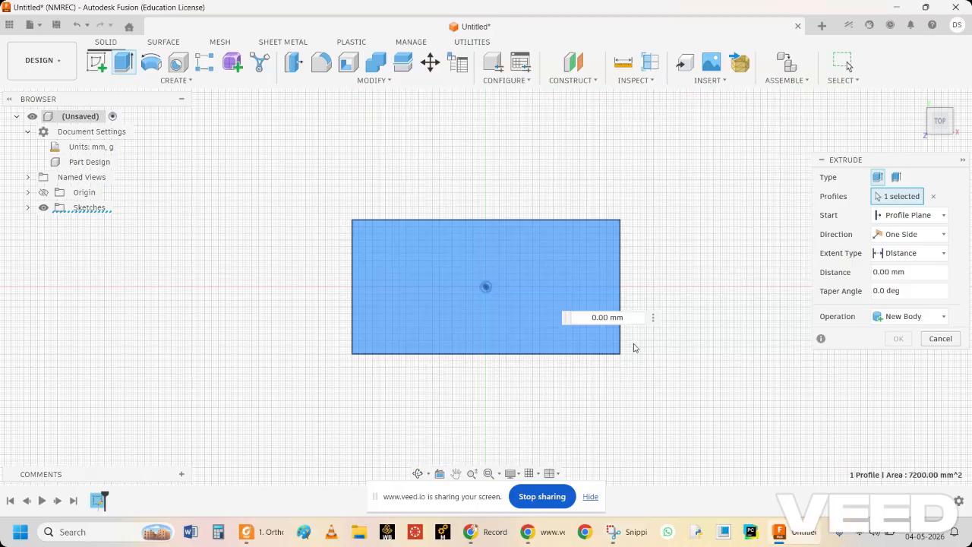
pyautogui.click(629, 317)
pyautogui.write('15')
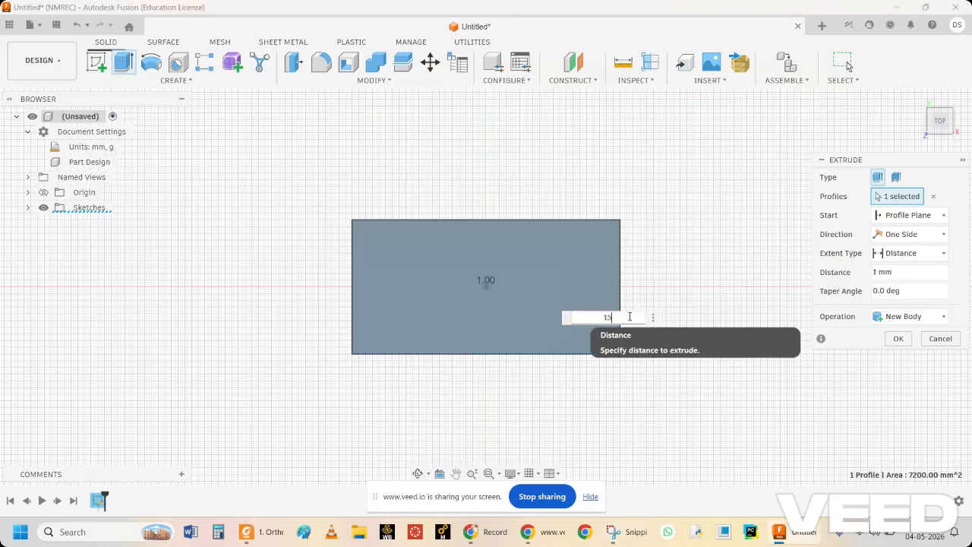
pyautogui.press('Return')
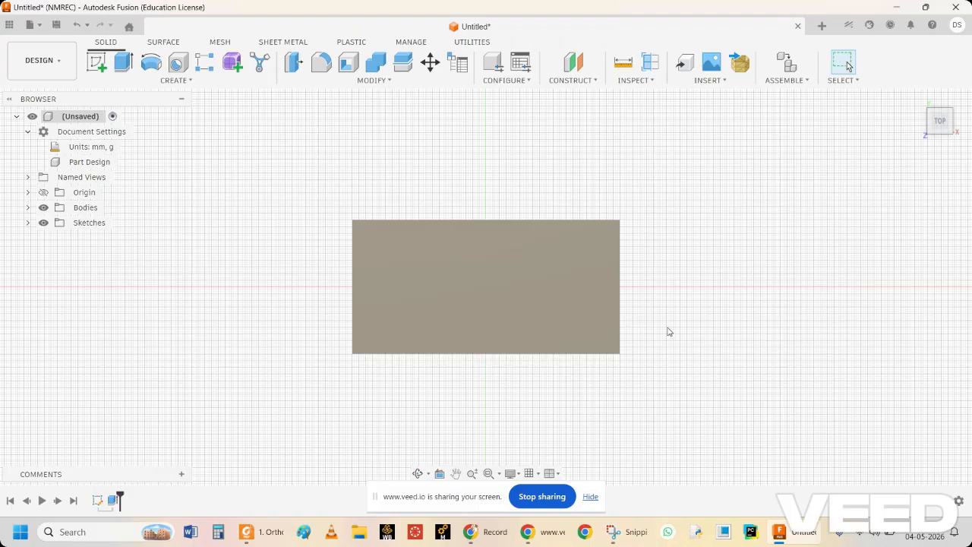
# Fillet the base plate's front-left vertical edge with a constant 20 mm radius, checking the Fig. E7.43 drawing
pyautogui.click(418, 473)
pyautogui.moveTo(447, 384); pyautogui.dragTo(512, 343)
pyautogui.press('Escape')
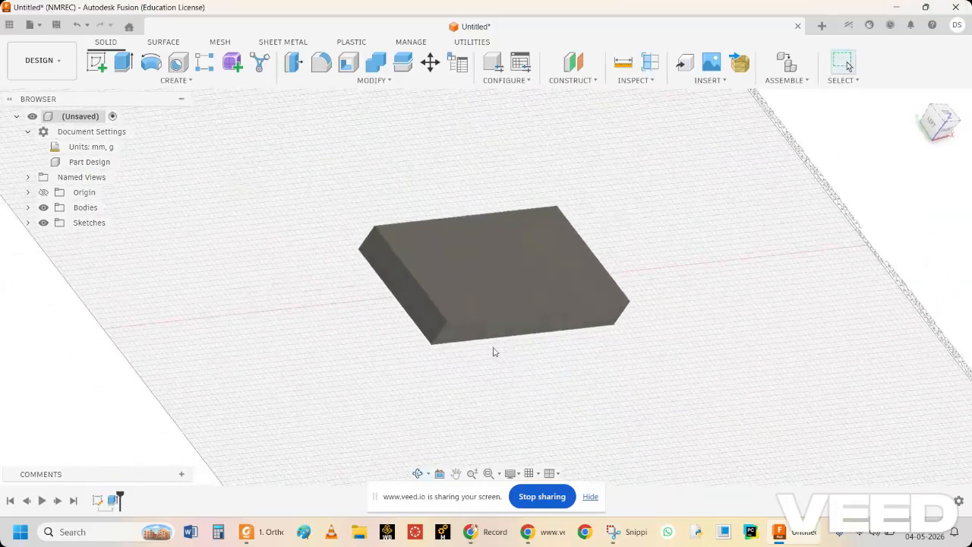
pyautogui.click(441, 334)
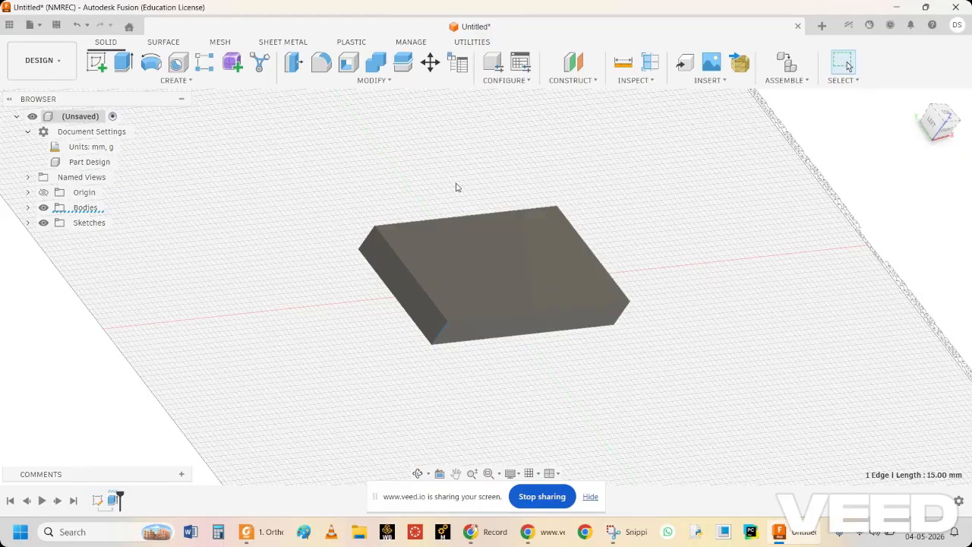
pyautogui.click(363, 83)
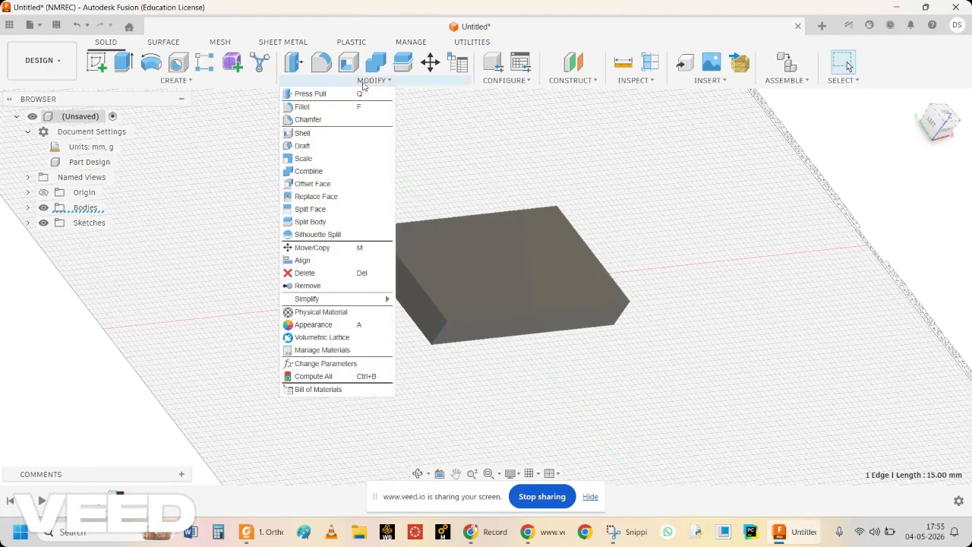
pyautogui.click(320, 65)
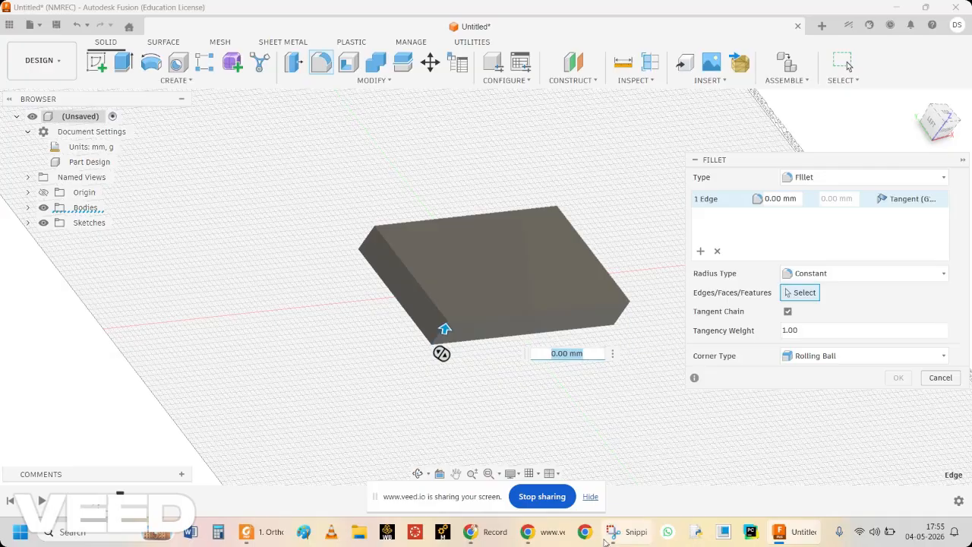
pyautogui.click(649, 537)
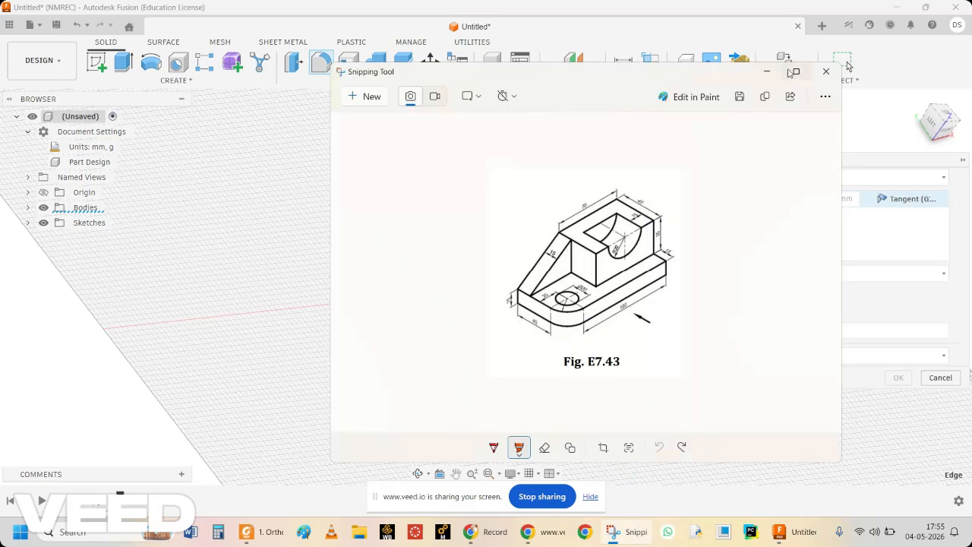
pyautogui.click(766, 71)
pyautogui.tripleClick(583, 353)
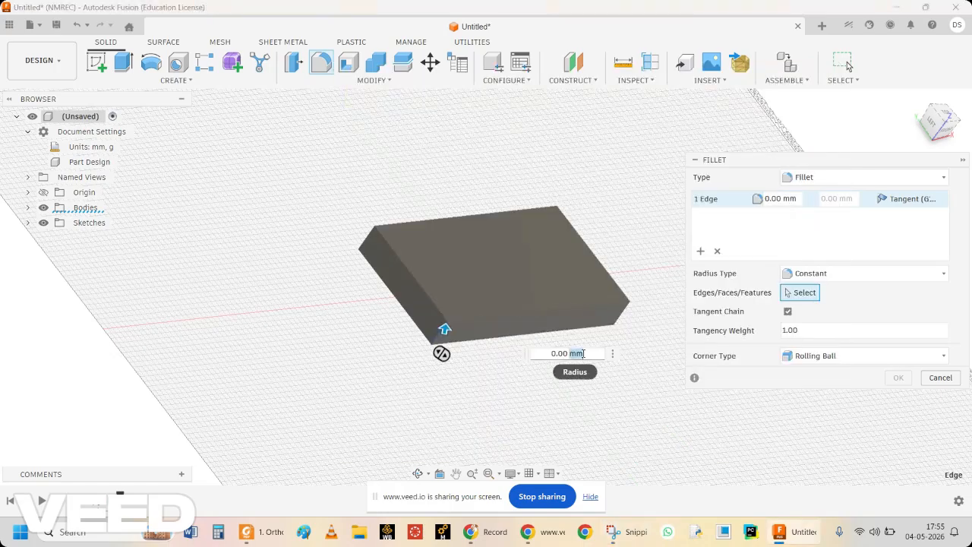
pyautogui.write('20')
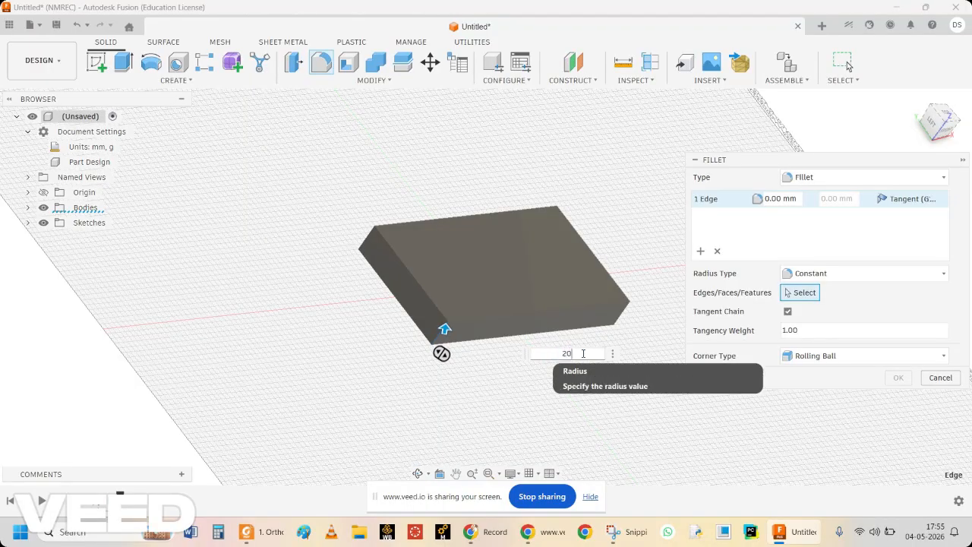
pyautogui.press('Return')
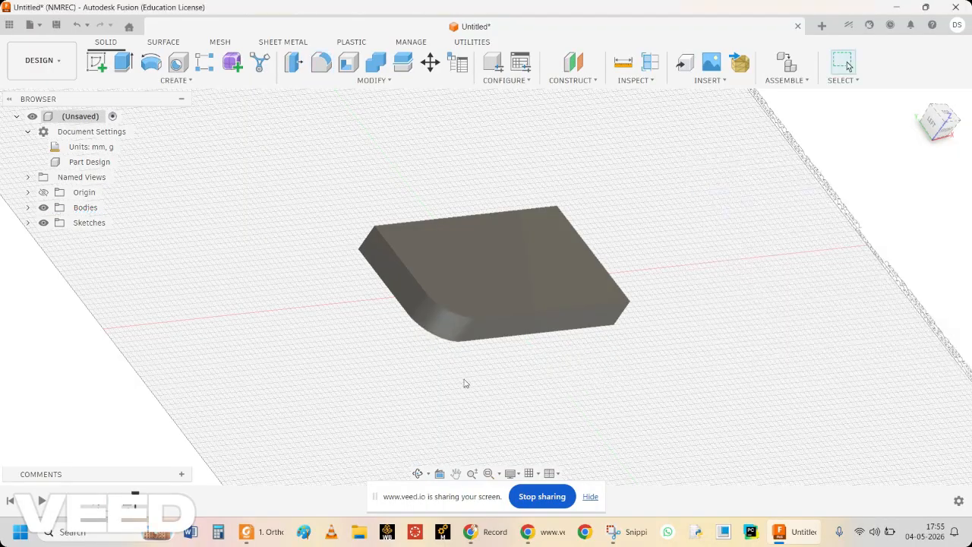
# Check the upper block's dimensions in the Fig. E7.43 drawing and start a new sketch on the base plate's top face
pyautogui.click(939, 118)
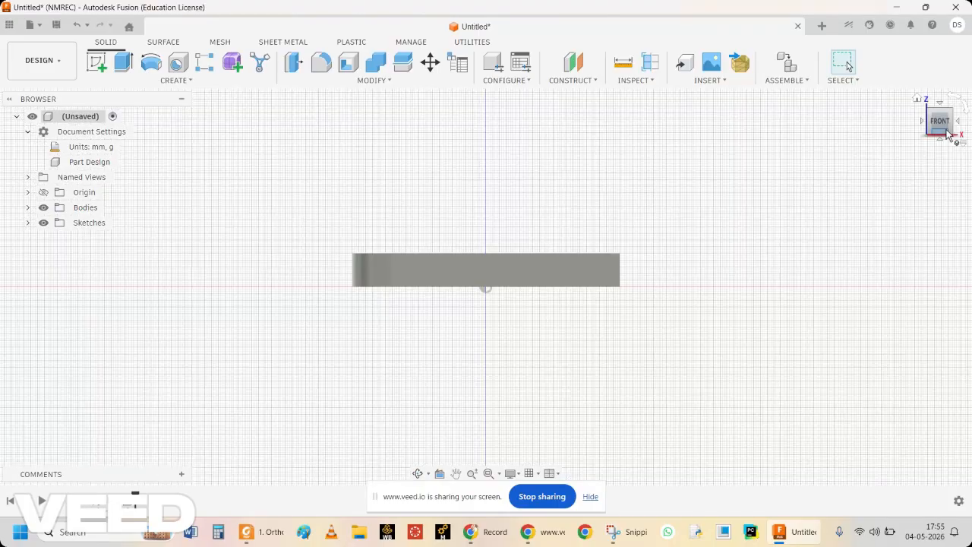
pyautogui.click(939, 111)
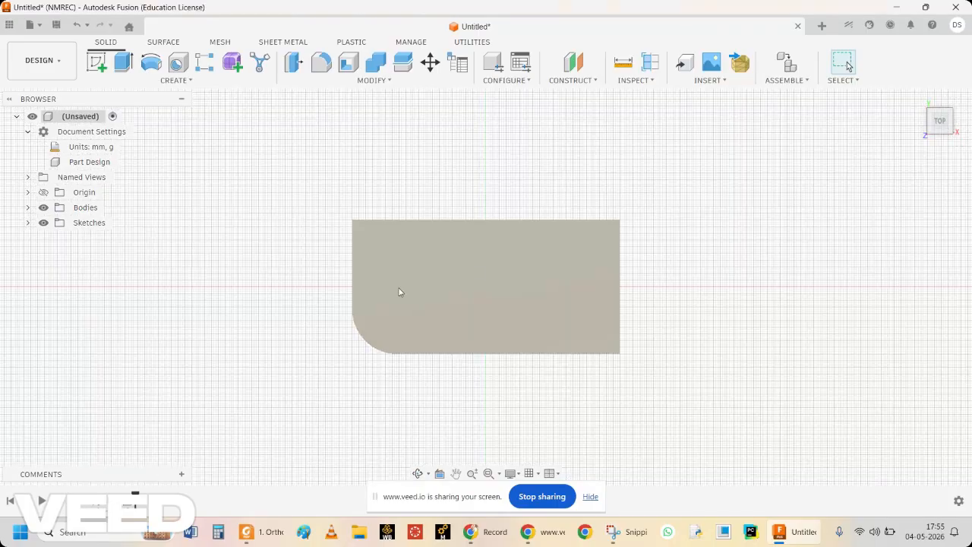
pyautogui.click(417, 473)
pyautogui.moveTo(438, 390); pyautogui.dragTo(468, 344)
pyautogui.press('Escape')
pyautogui.click(551, 263)
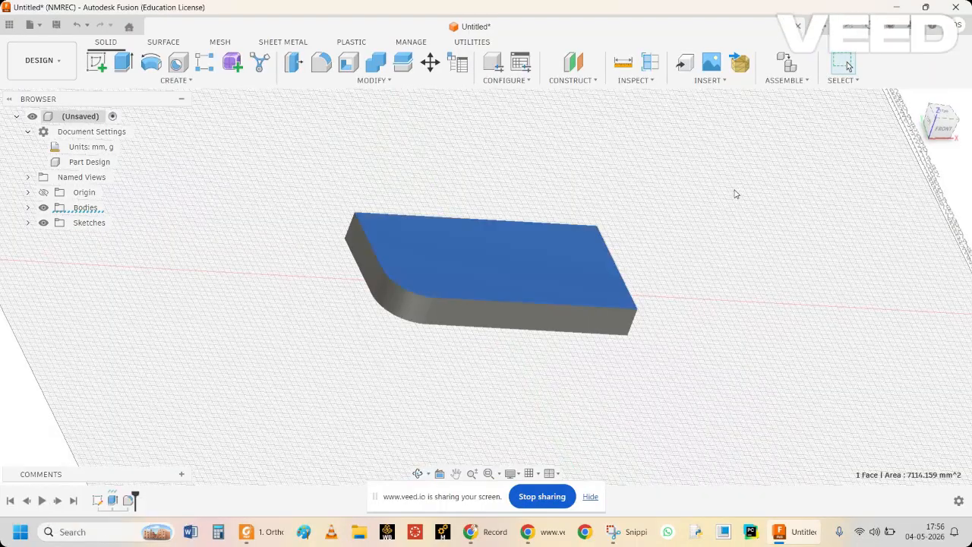
pyautogui.click(618, 534)
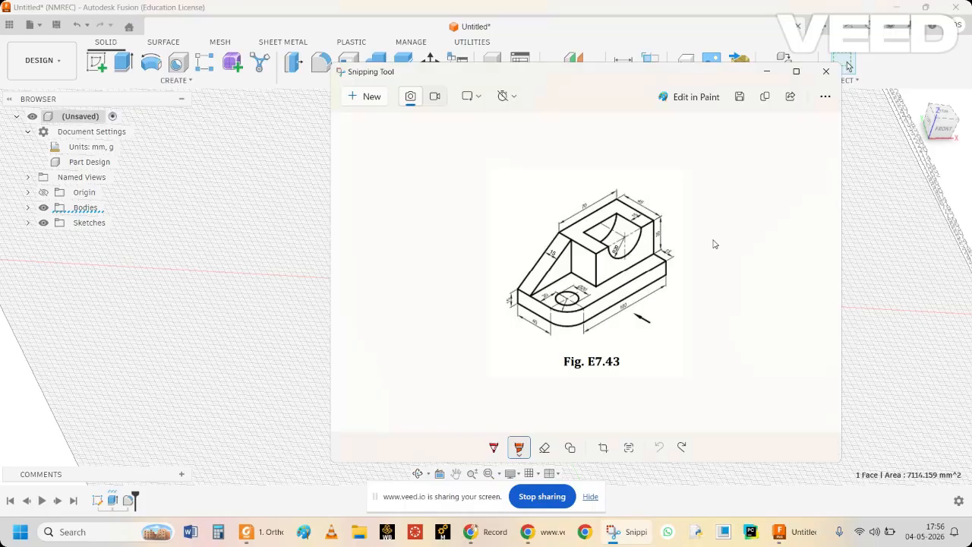
pyautogui.keyDown('ctrl'); pyautogui.scroll(3, 714, 244); pyautogui.keyUp('ctrl')
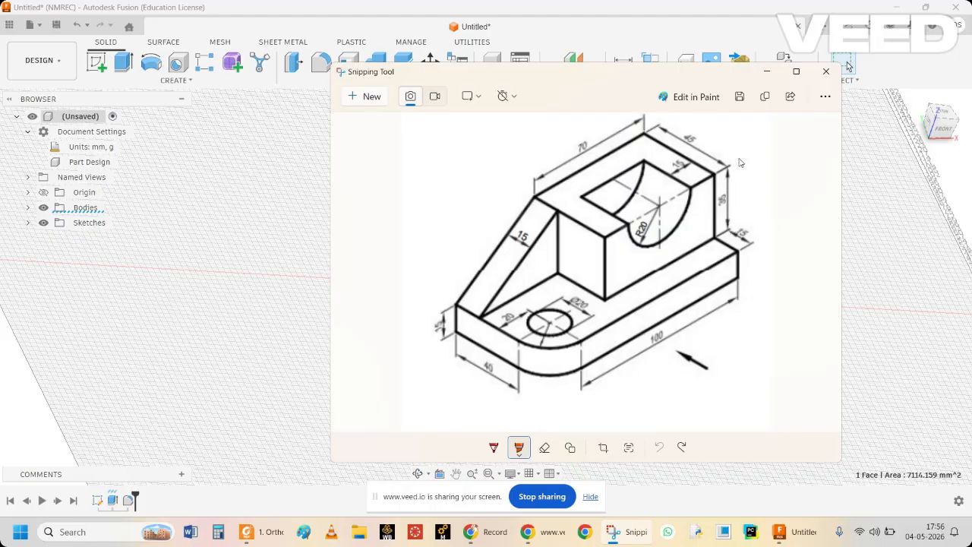
pyautogui.click(768, 72)
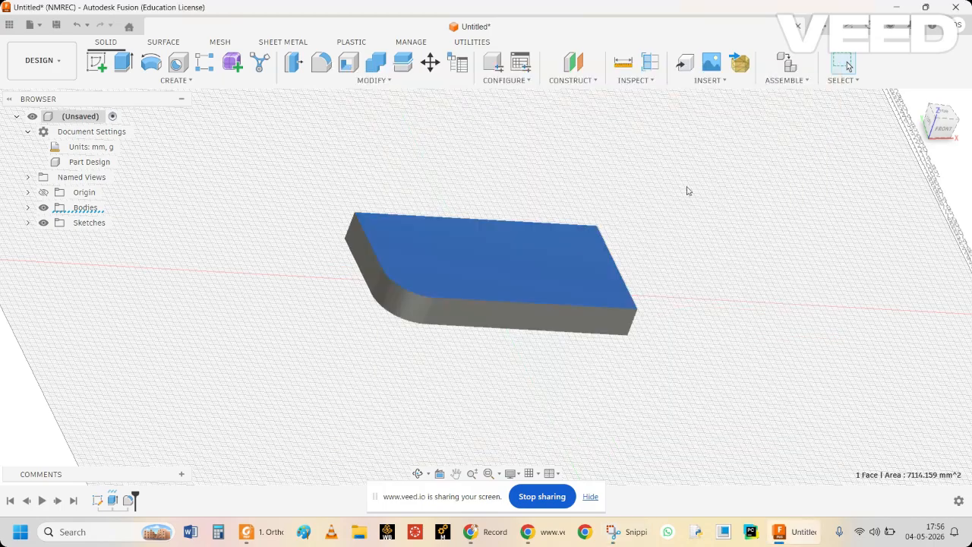
pyautogui.click(174, 80)
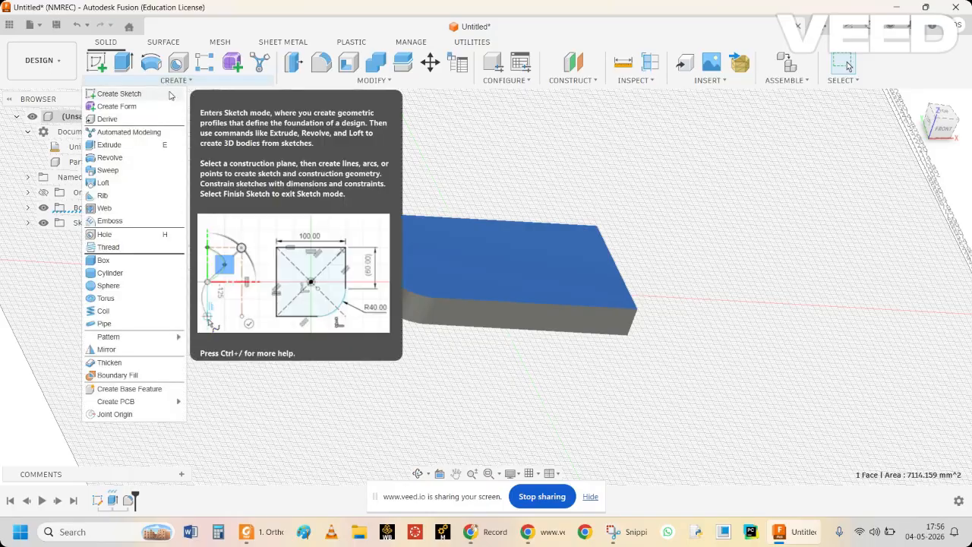
pyautogui.click(107, 89)
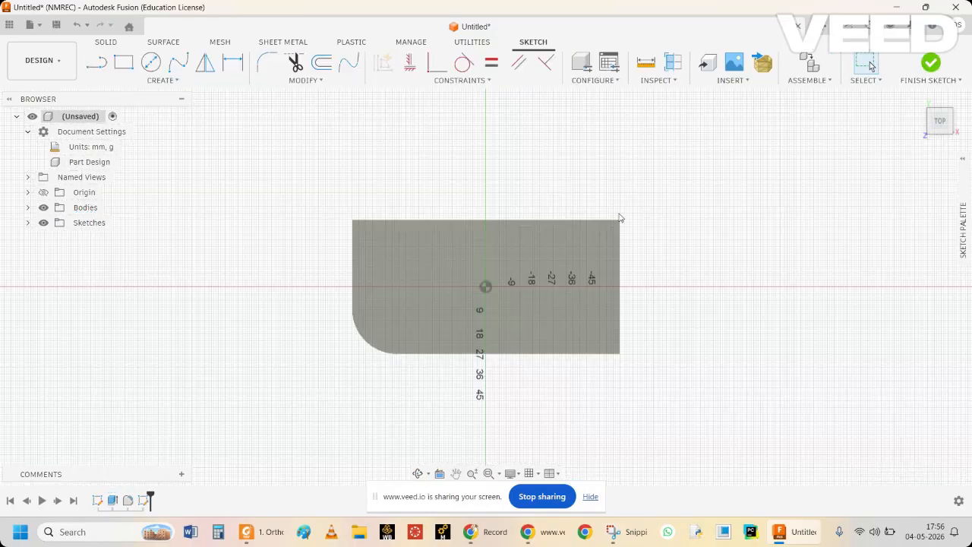
# Sketch a two-point rectangle about 70 mm wide and 45 mm deep from the plate's rear-right corner and finish the sketch
pyautogui.click(124, 61)
pyautogui.click(620, 221)
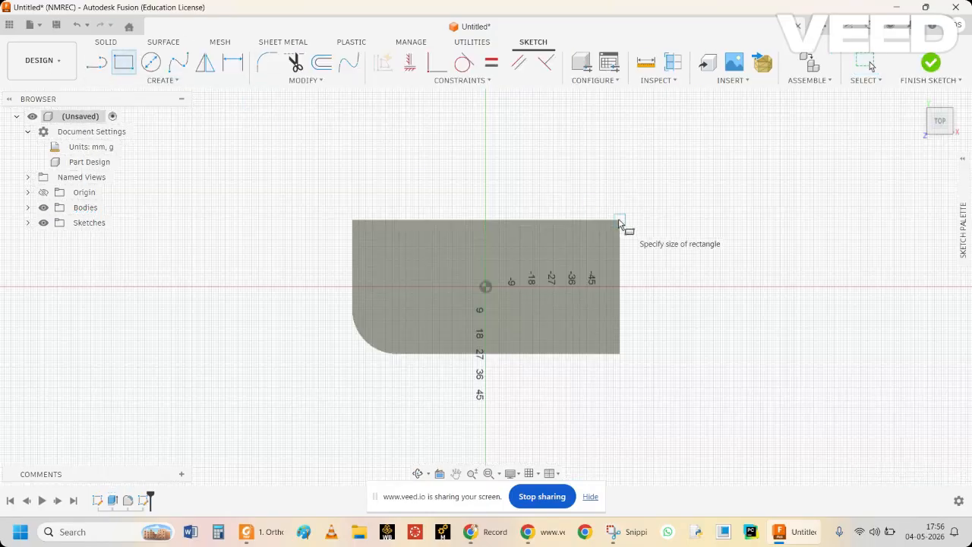
pyautogui.click(464, 321)
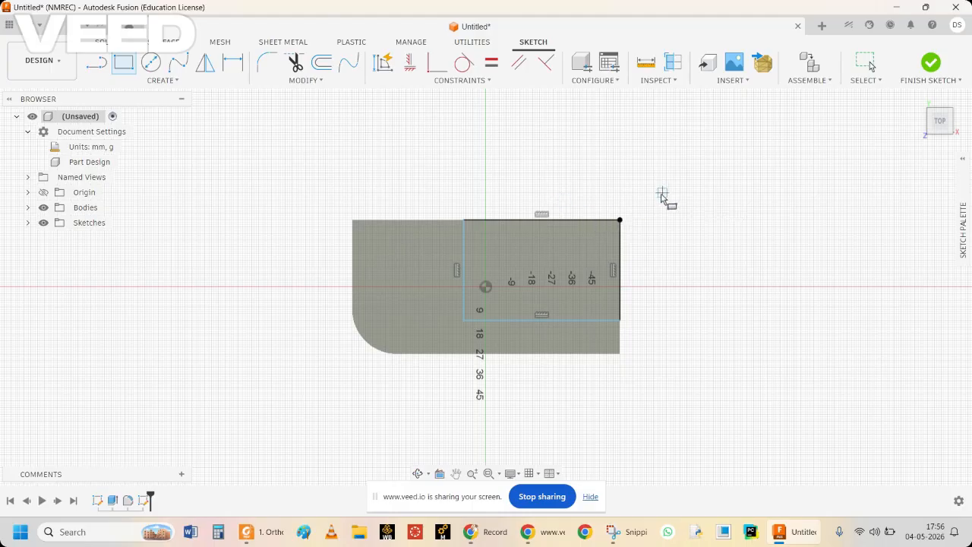
pyautogui.click(919, 100)
pyautogui.click(929, 63)
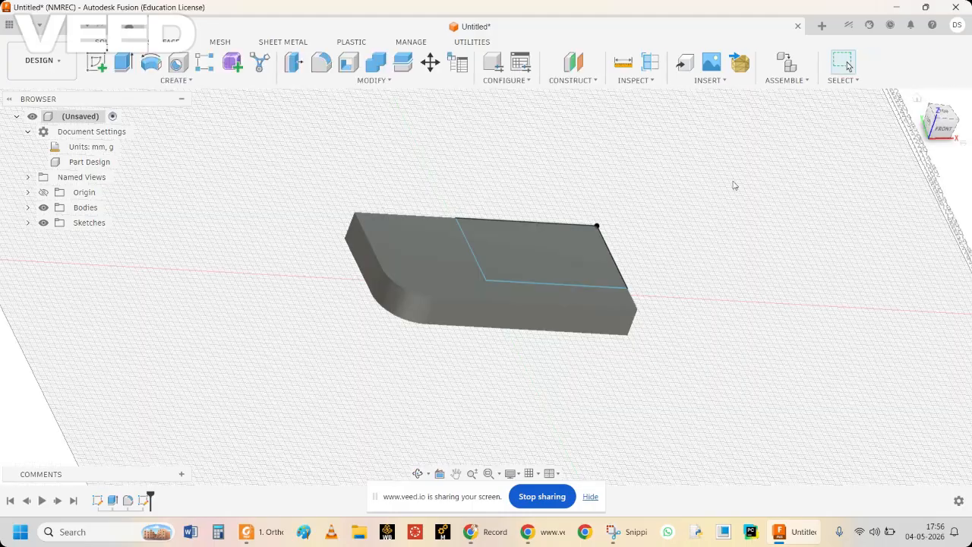
# Extrude the rectangle profile on the base plate 35 mm upward, joining it to the body as the upper block
pyautogui.click(545, 273)
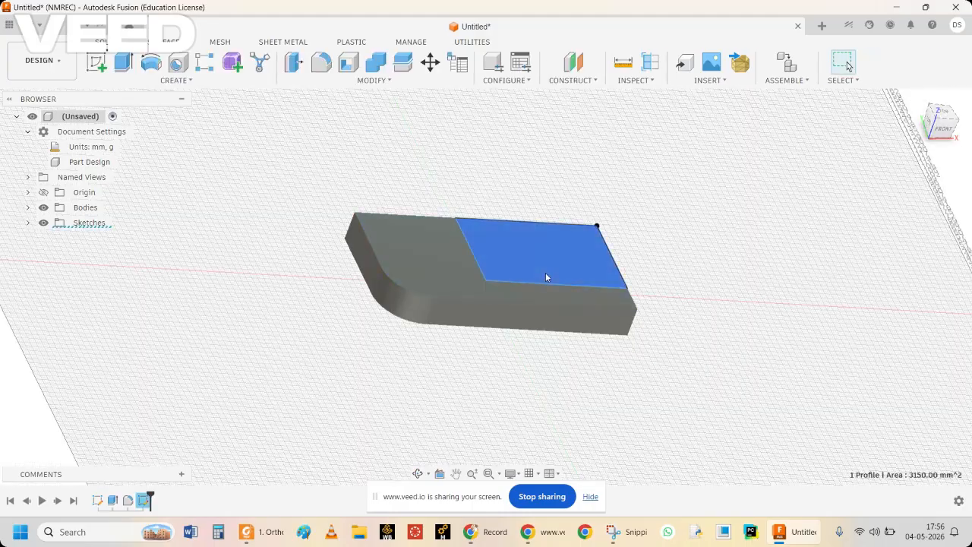
pyautogui.click(170, 80)
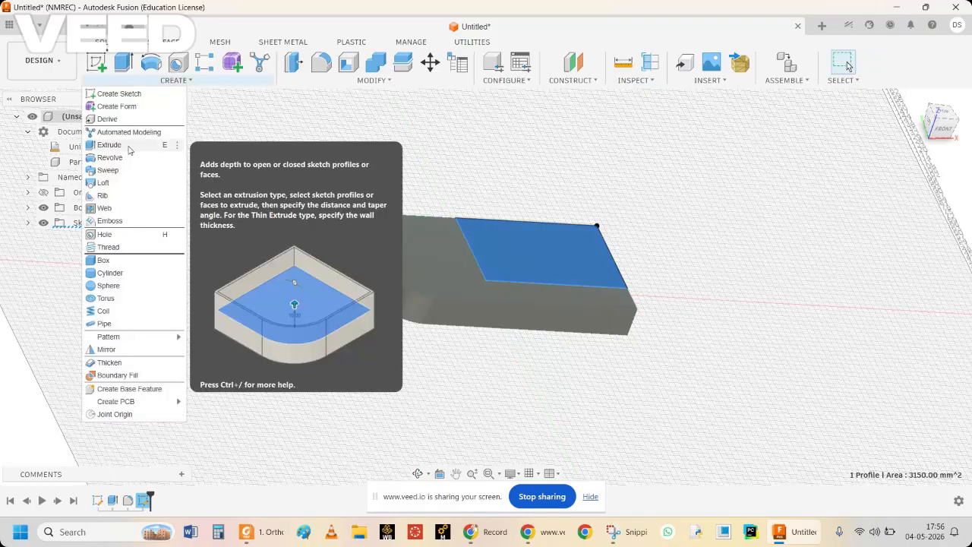
pyautogui.click(131, 148)
pyautogui.moveTo(544, 244); pyautogui.dragTo(561, 201)
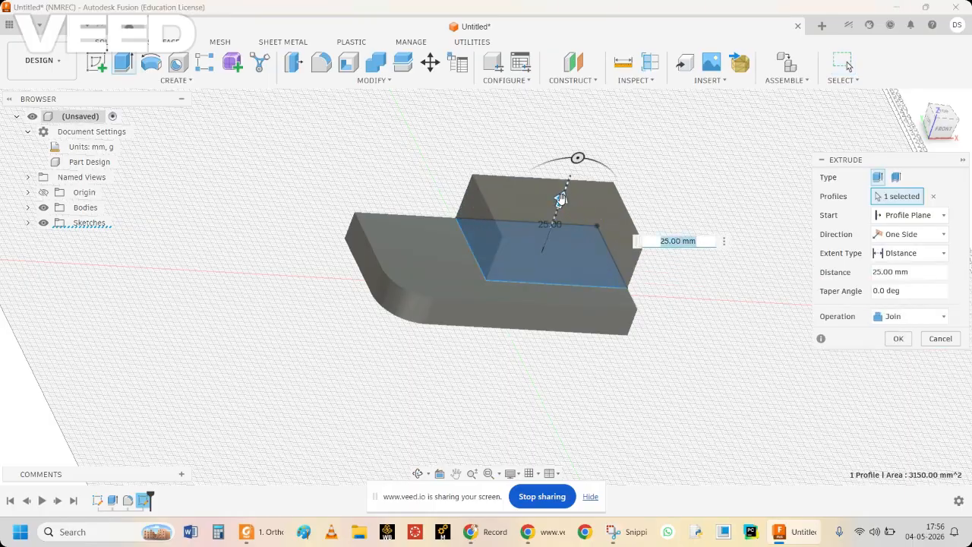
pyautogui.write('35')
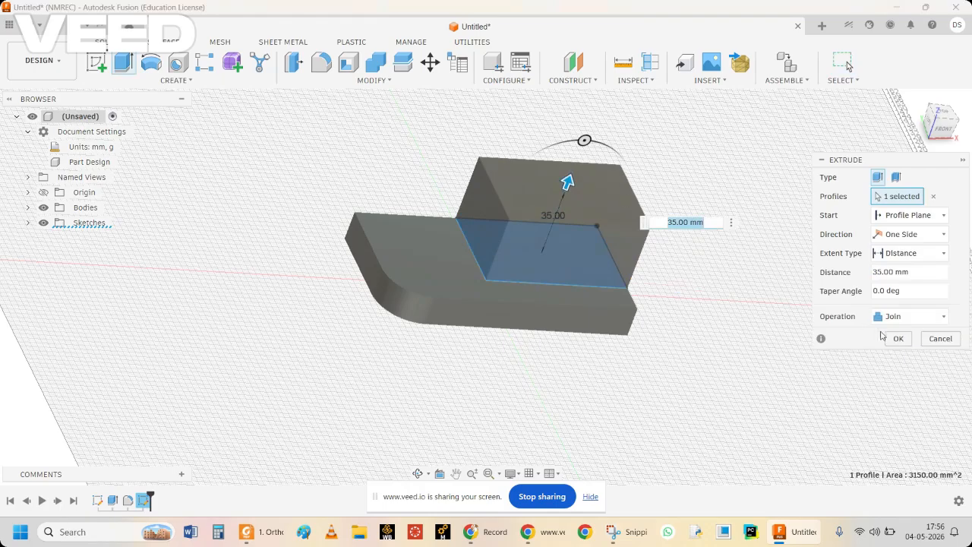
pyautogui.click(885, 336)
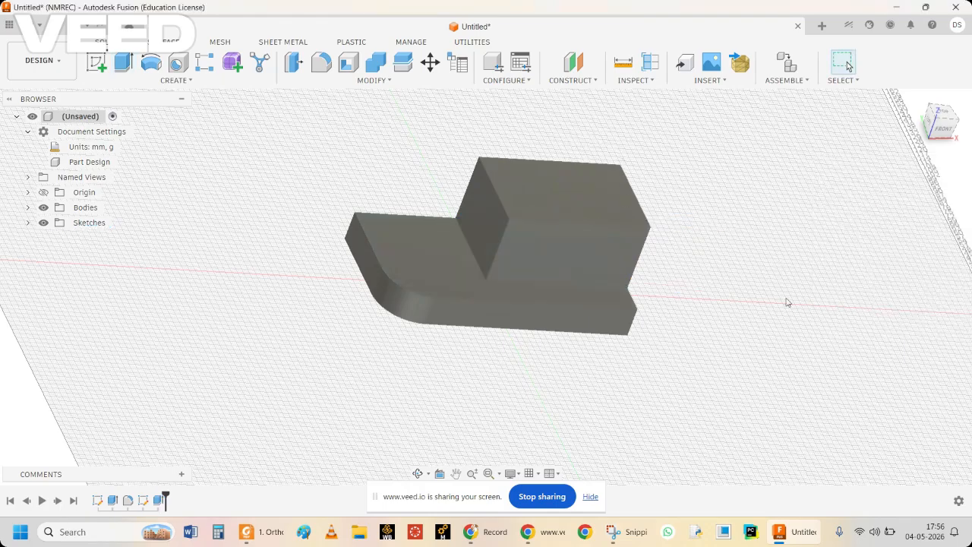
# Check the semicircular recess dimensions in the Fig. E7.43 drawing and start a new sketch on the upper block's front face
pyautogui.click(558, 264)
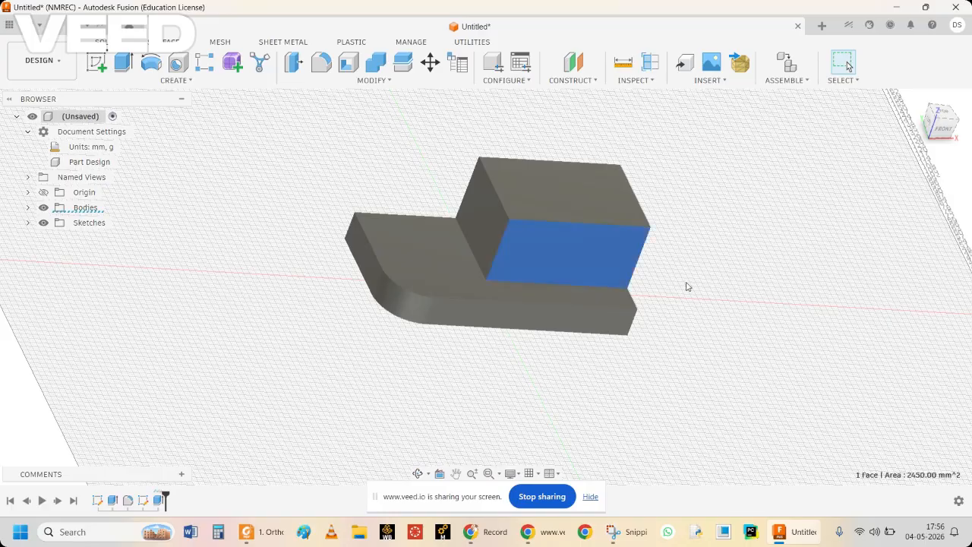
pyautogui.click(612, 531)
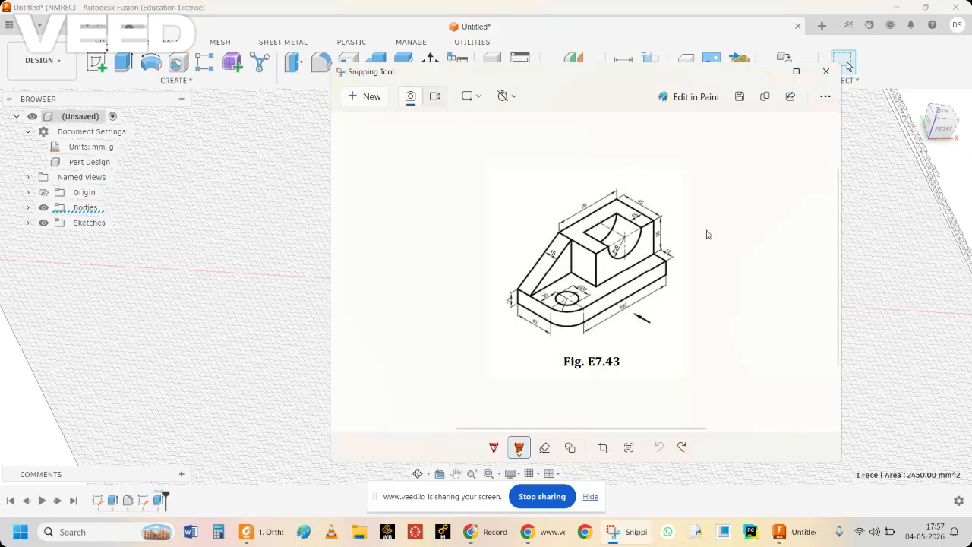
pyautogui.keyDown('ctrl'); pyautogui.scroll(3, 706, 234); pyautogui.keyUp('ctrl')
pyautogui.keyDown('ctrl'); pyautogui.scroll(3, 706, 235); pyautogui.keyUp('ctrl')
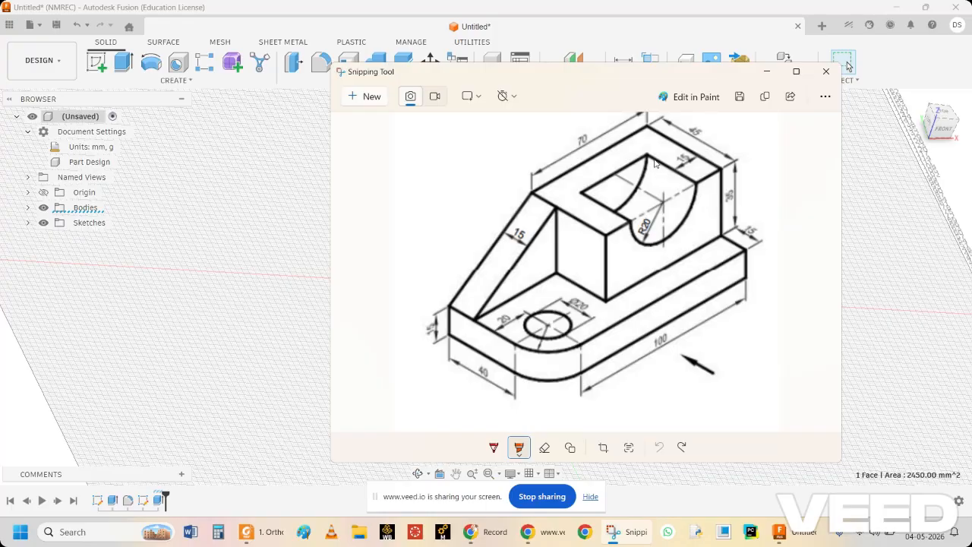
pyautogui.click(766, 72)
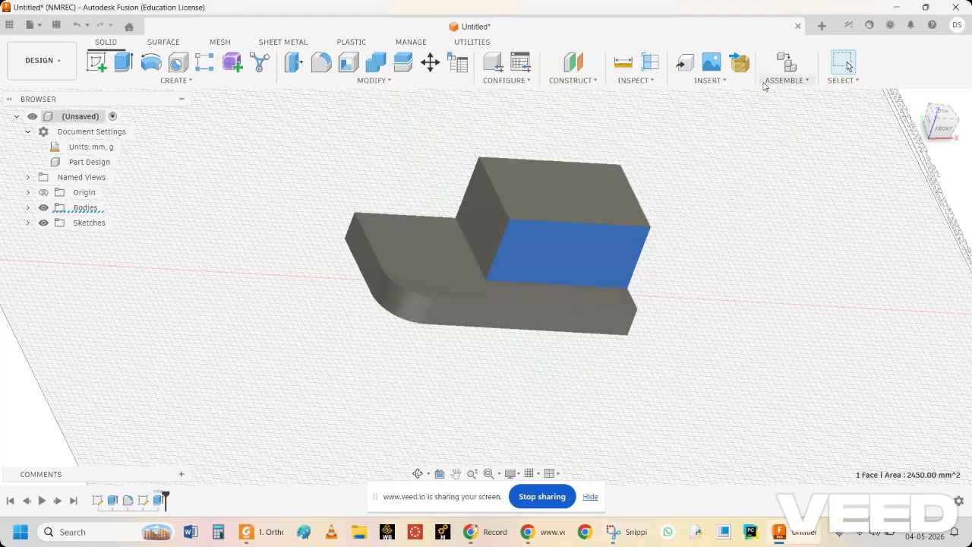
pyautogui.click(174, 80)
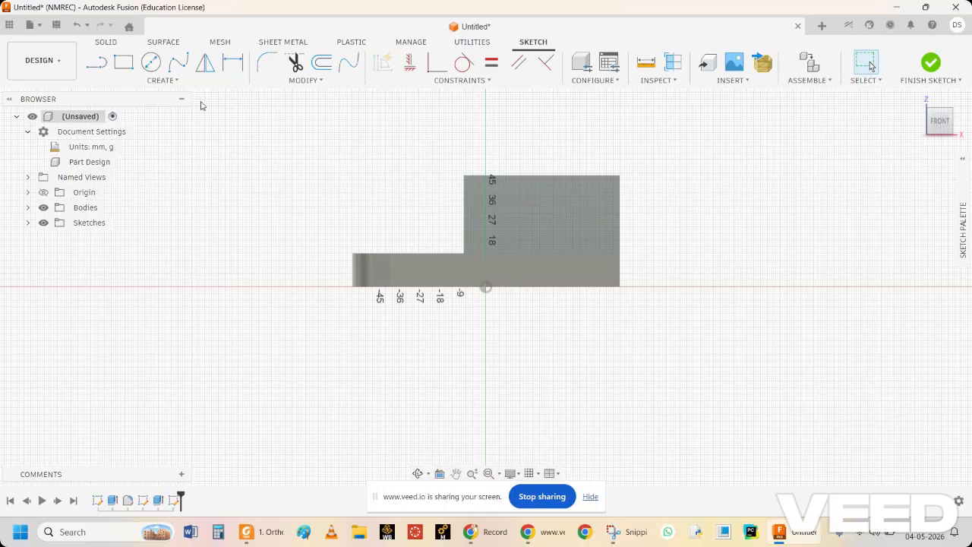
# Sketch a 40 mm diameter circle centred on the midpoint of the front face's top edge
pyautogui.press('c')
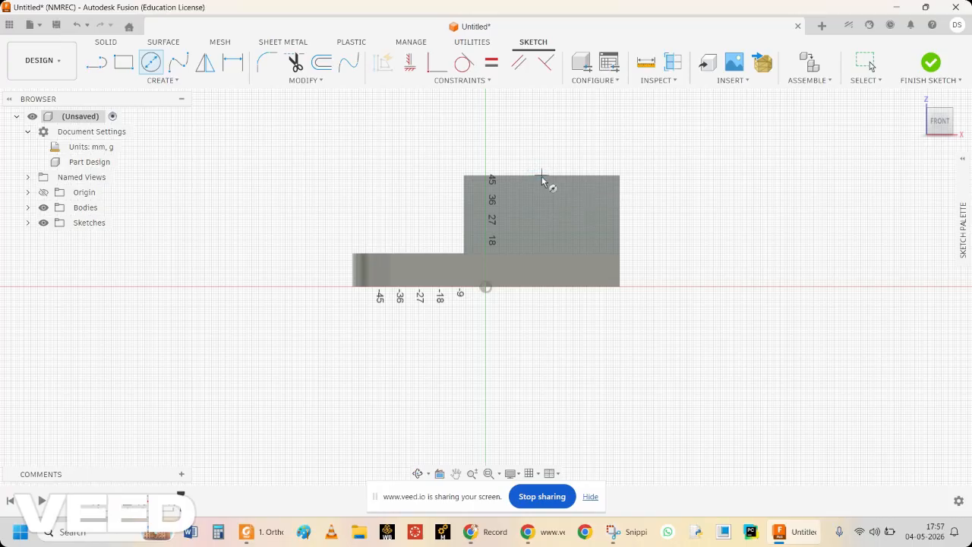
pyautogui.click(541, 176)
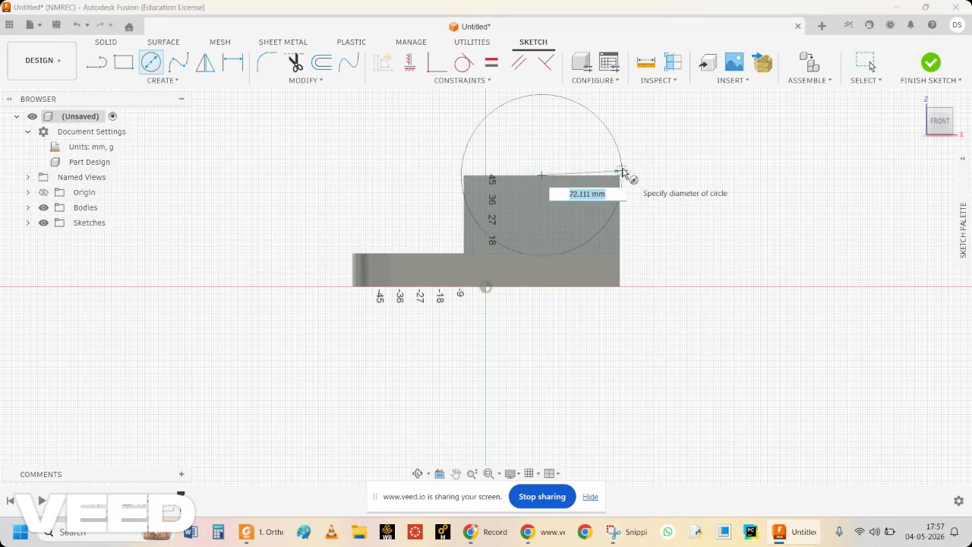
pyautogui.write('40')
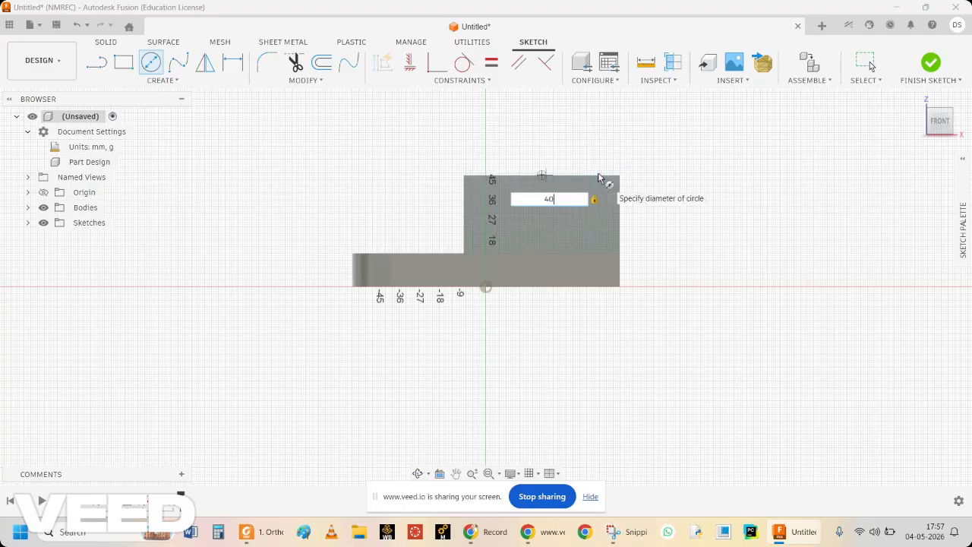
pyautogui.press('Return')
pyautogui.press('Escape')
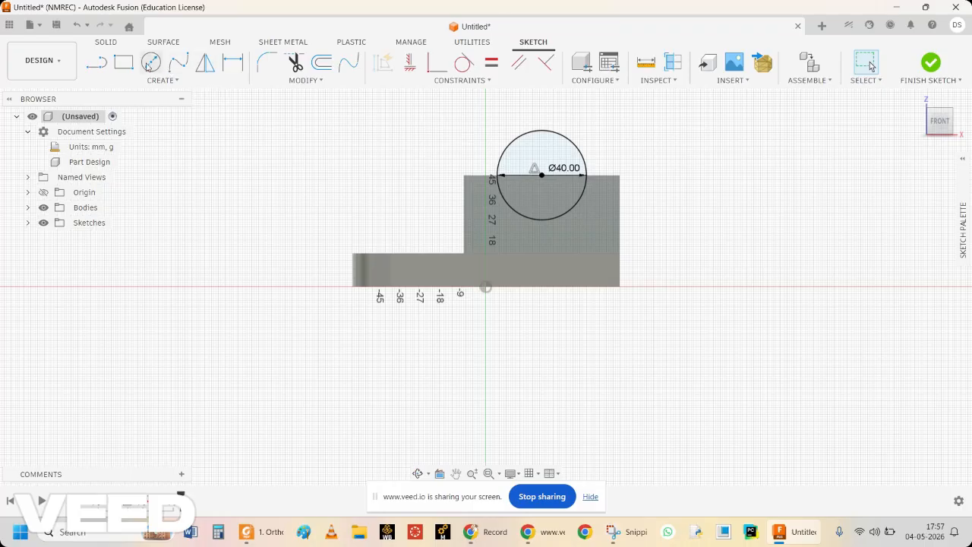
# Draw a line across the circle's horizontal diameter, trim away the upper half and finish the sketch
pyautogui.click(96, 63)
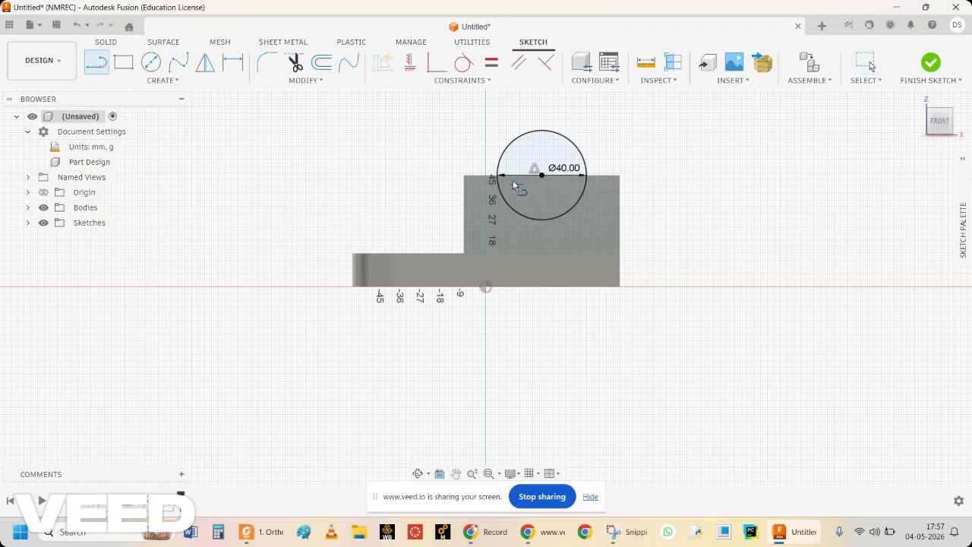
pyautogui.click(501, 177)
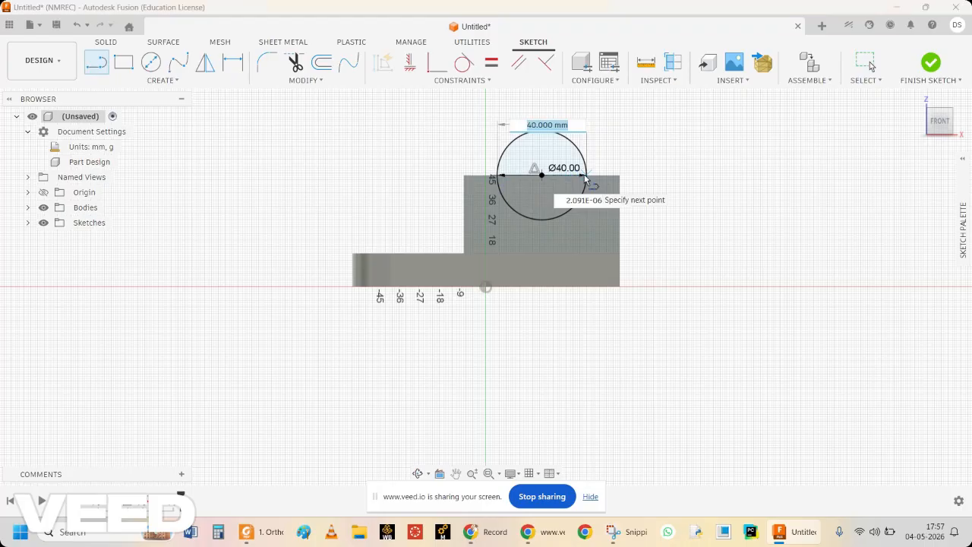
pyautogui.doubleClick(585, 176)
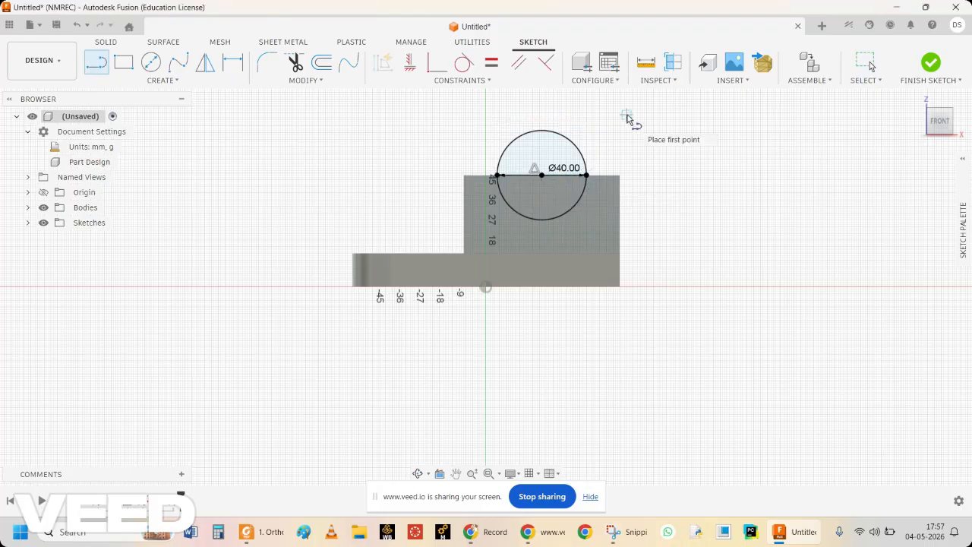
pyautogui.press('Escape')
pyautogui.click(295, 62)
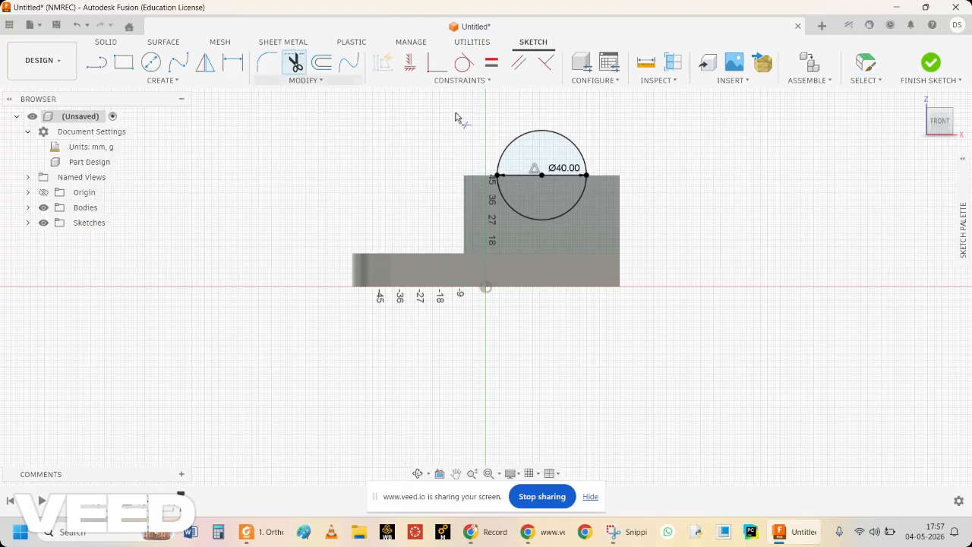
pyautogui.click(543, 138)
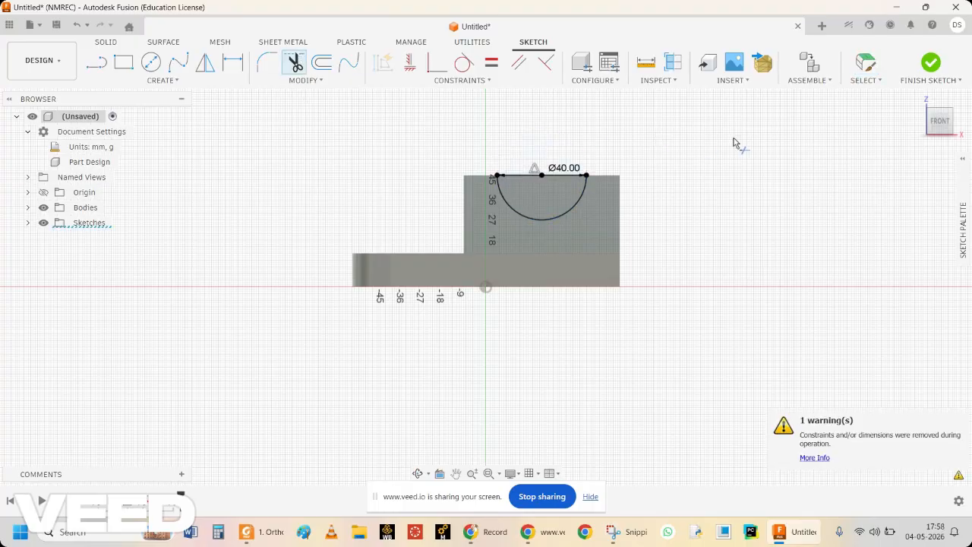
pyautogui.click(931, 64)
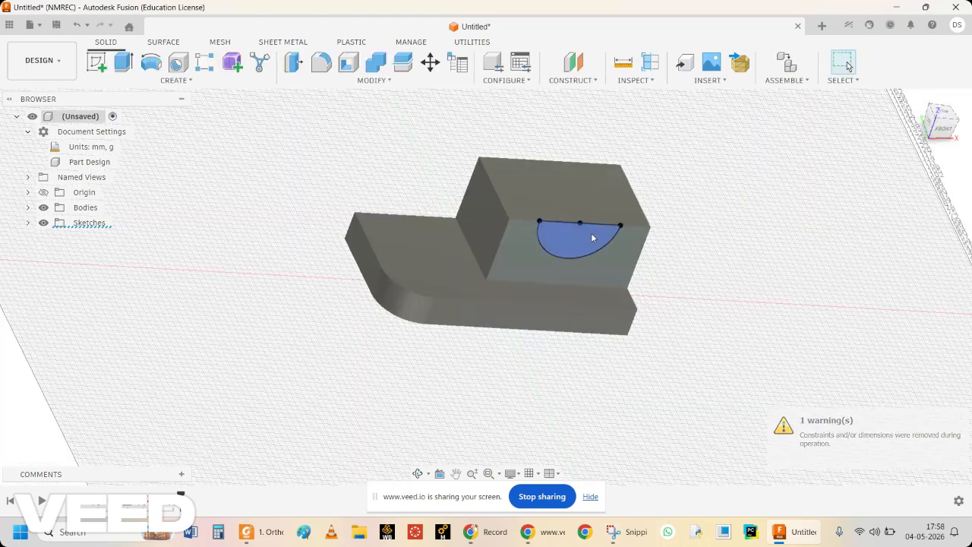
# Extrude the semicircle profile -30 mm as a cut into the upper block
pyautogui.click(591, 232)
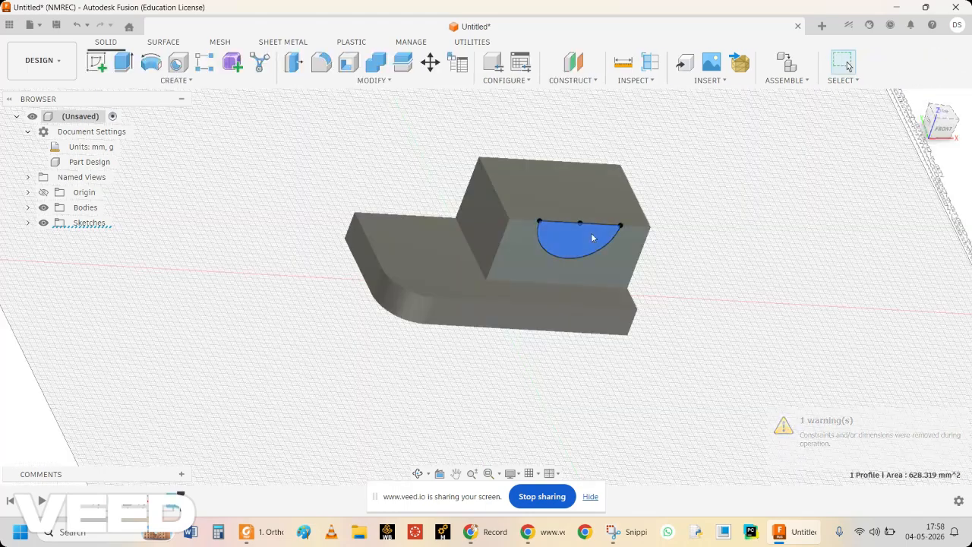
pyautogui.click(146, 82)
pyautogui.click(125, 145)
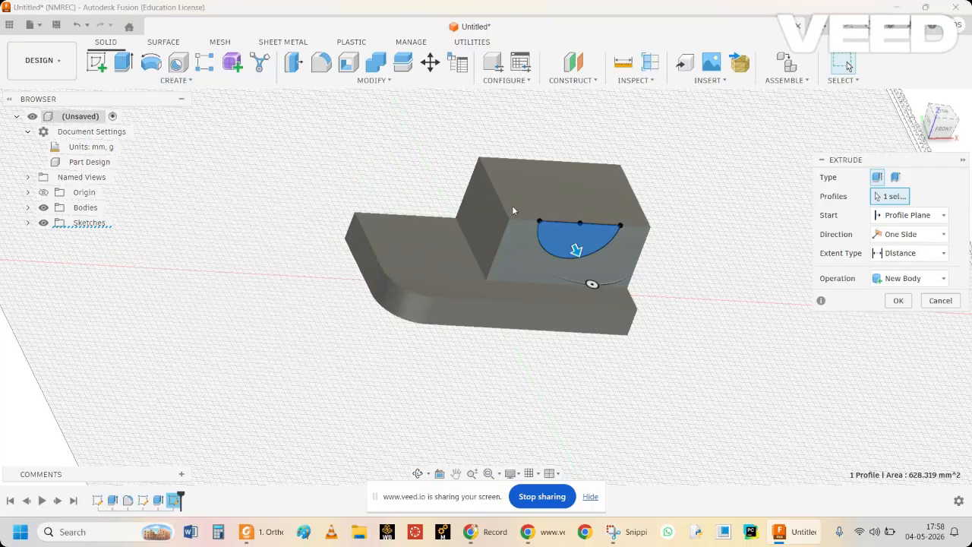
pyautogui.moveTo(575, 246); pyautogui.dragTo(549, 192)
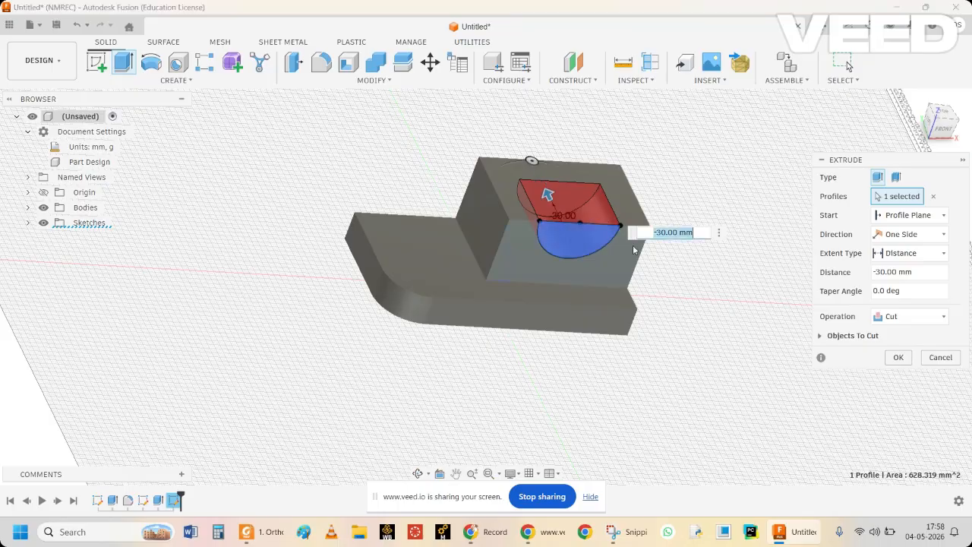
pyautogui.click(897, 359)
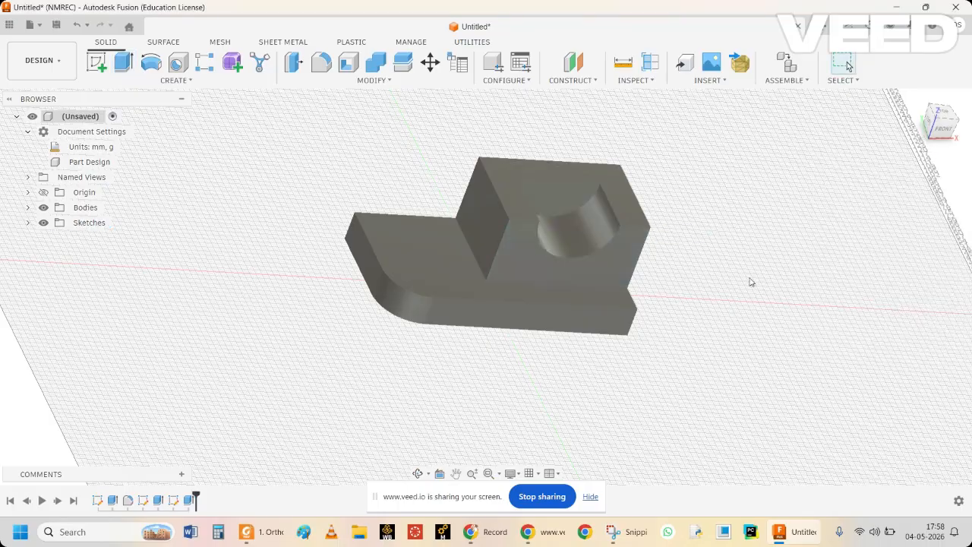
# Start a new sketch on the flat rear face shared by the base plate and the upper block
pyautogui.moveTo(726, 328); pyautogui.dragTo(724, 328, button='middle')
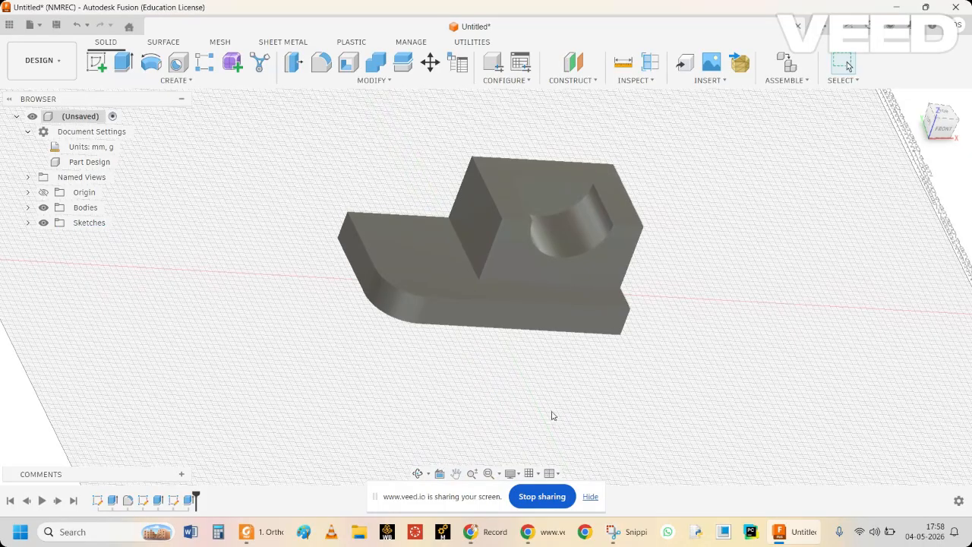
pyautogui.moveTo(721, 292); pyautogui.dragTo(703, 281, button='middle')
pyautogui.click(419, 472)
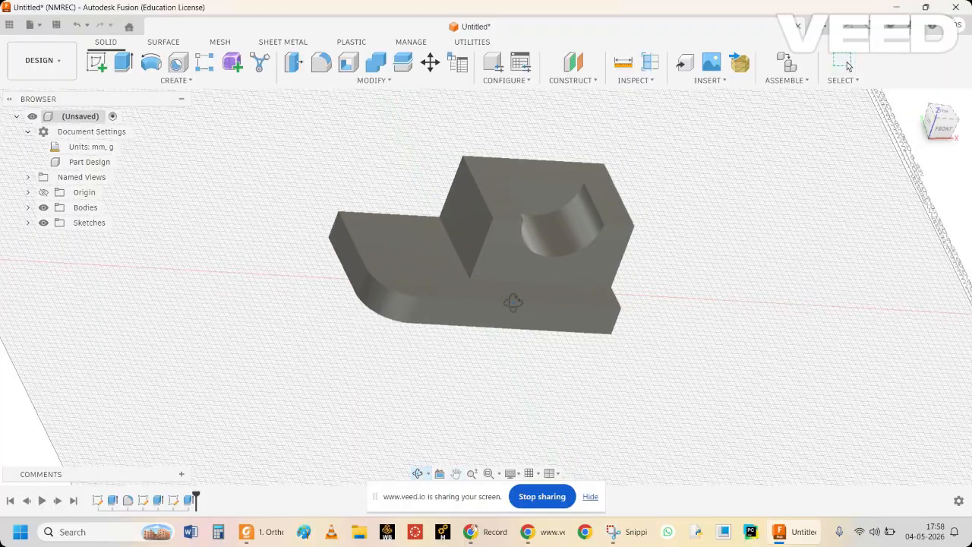
pyautogui.moveTo(514, 300)
pyautogui.mouseDown()
pyautogui.moveTo(506, 284)
pyautogui.moveTo(520, 255)
pyautogui.moveTo(532, 302)
pyautogui.mouseUp()
pyautogui.press('Escape')
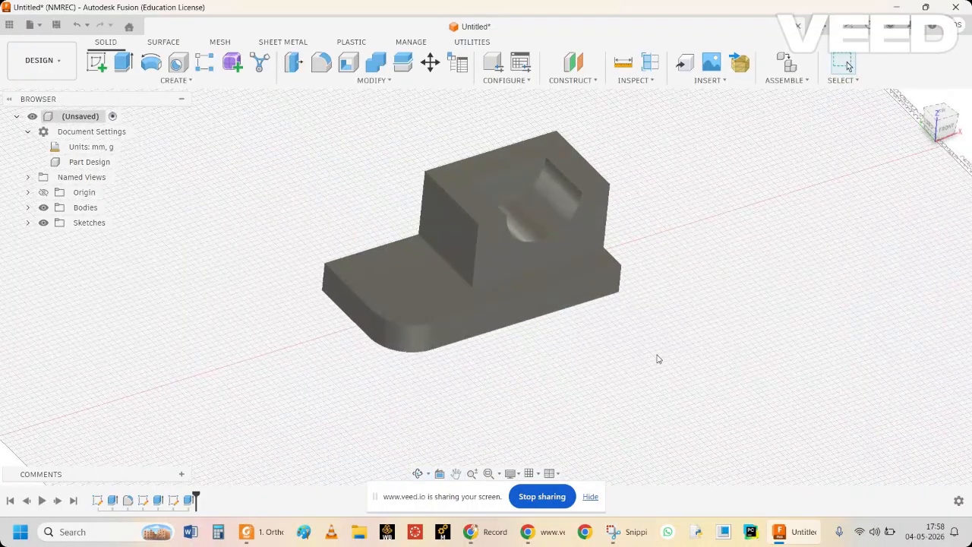
pyautogui.moveTo(653, 355)
pyautogui.mouseDown(button='middle')
pyautogui.moveTo(675, 348)
pyautogui.moveTo(661, 357)
pyautogui.mouseUp(button='middle')
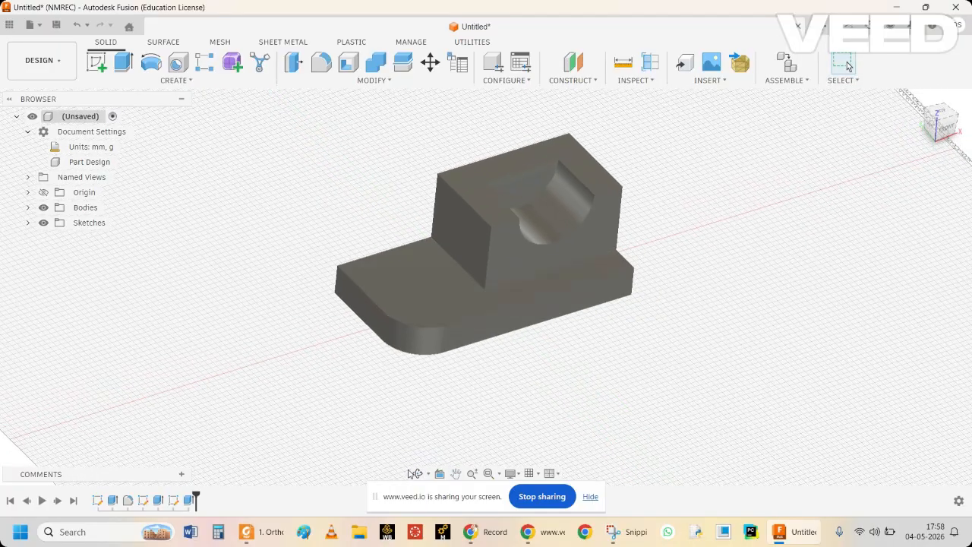
pyautogui.click(414, 473)
pyautogui.moveTo(419, 354); pyautogui.dragTo(532, 400)
pyautogui.press('Escape')
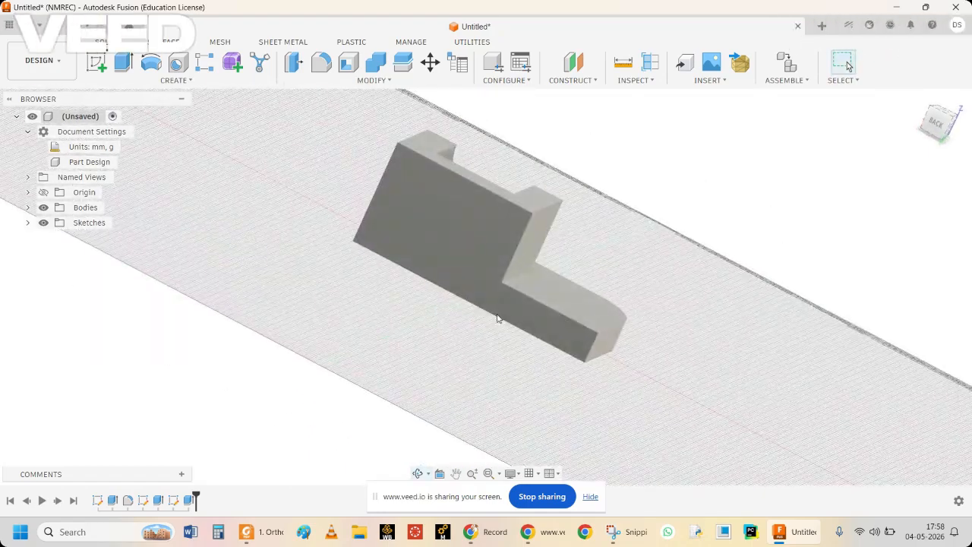
pyautogui.click(485, 289)
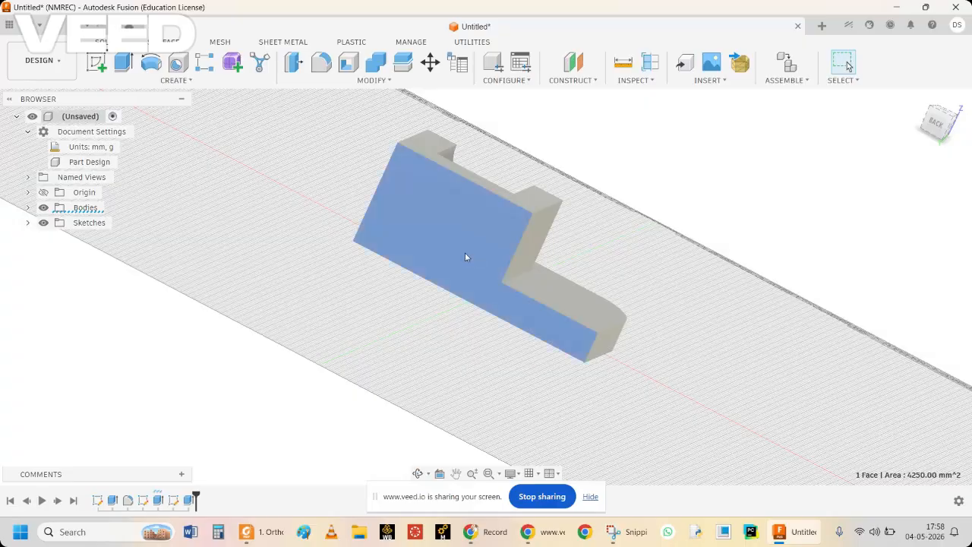
pyautogui.click(179, 80)
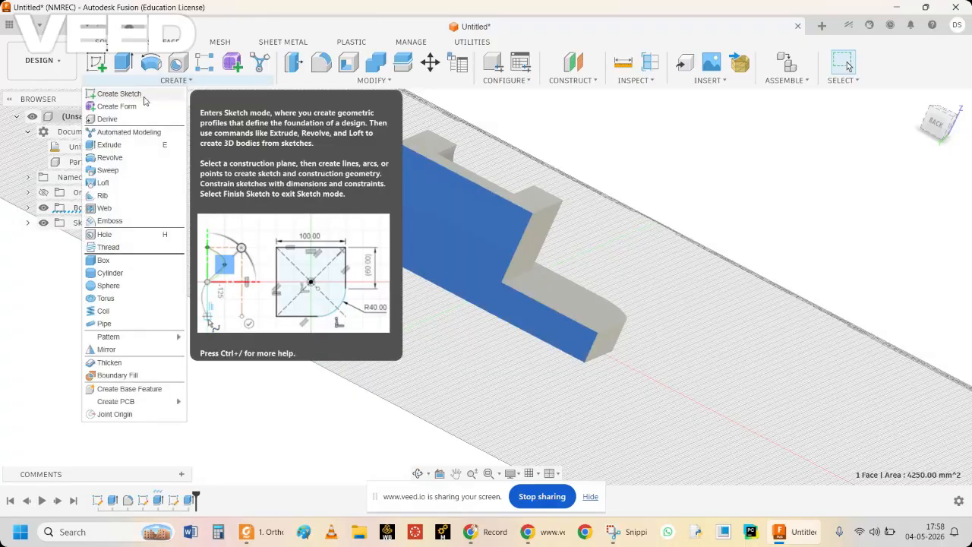
pyautogui.click(129, 94)
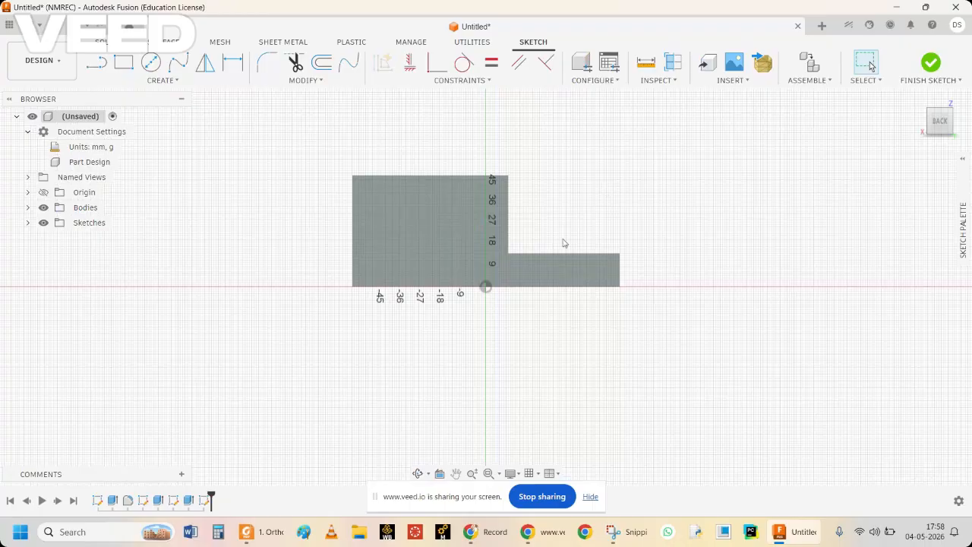
# Sketch a sloping line from the upper block's top corner to the far top corner of the base plate
pyautogui.click(97, 63)
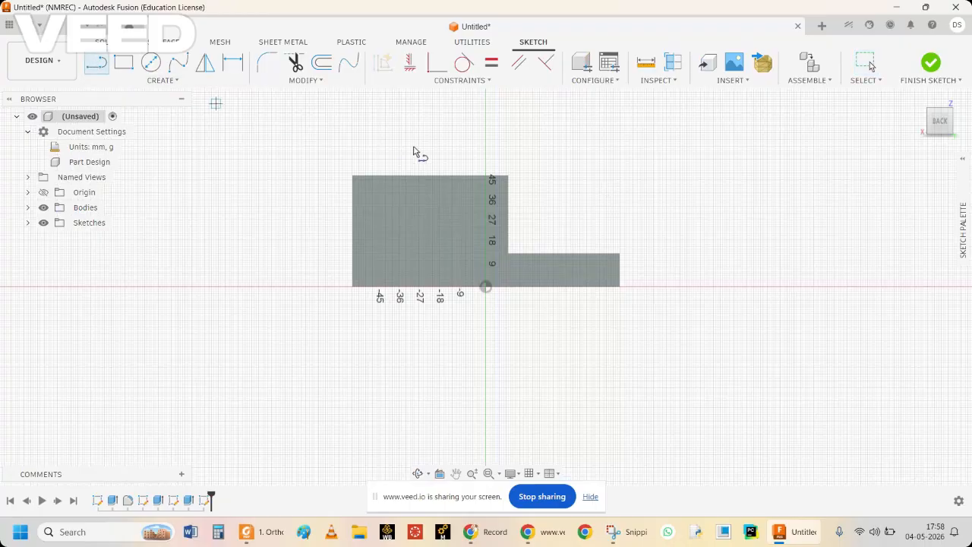
pyautogui.click(508, 176)
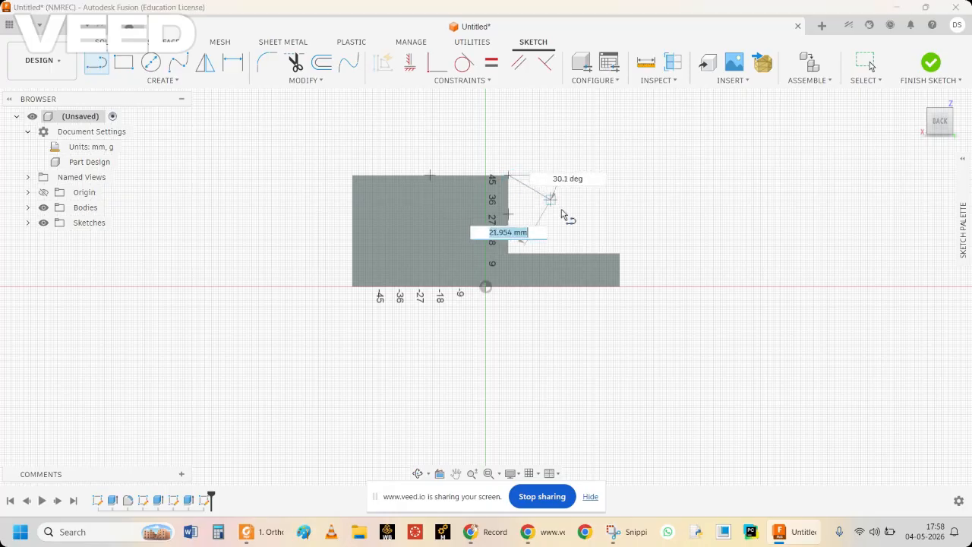
pyautogui.click(619, 255)
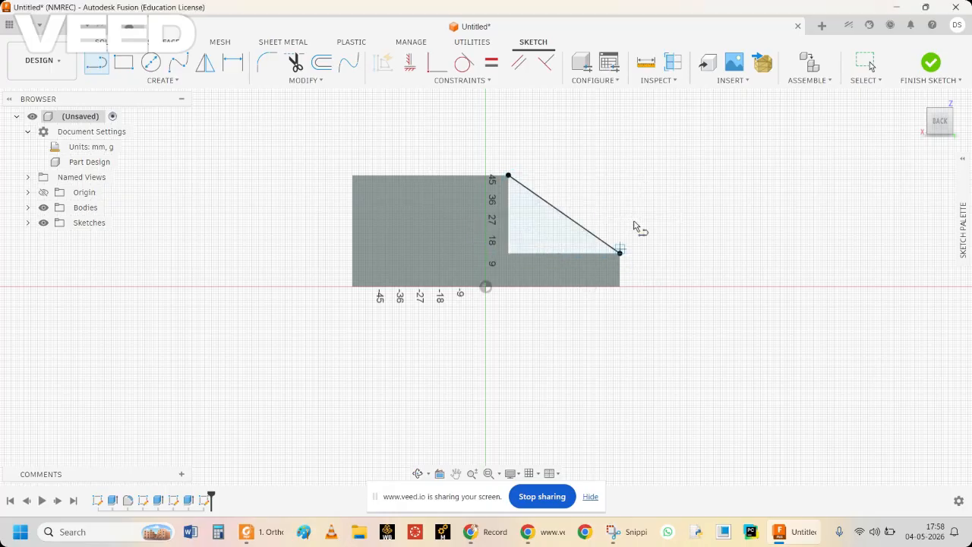
# Finish the sketch and start a rib using the sloping line as its profile
pyautogui.press('Escape')
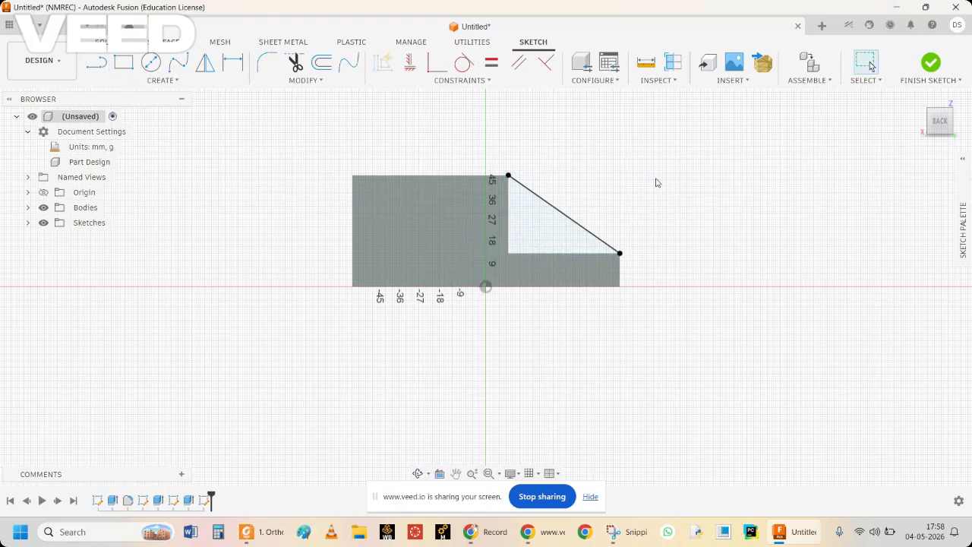
pyautogui.click(930, 74)
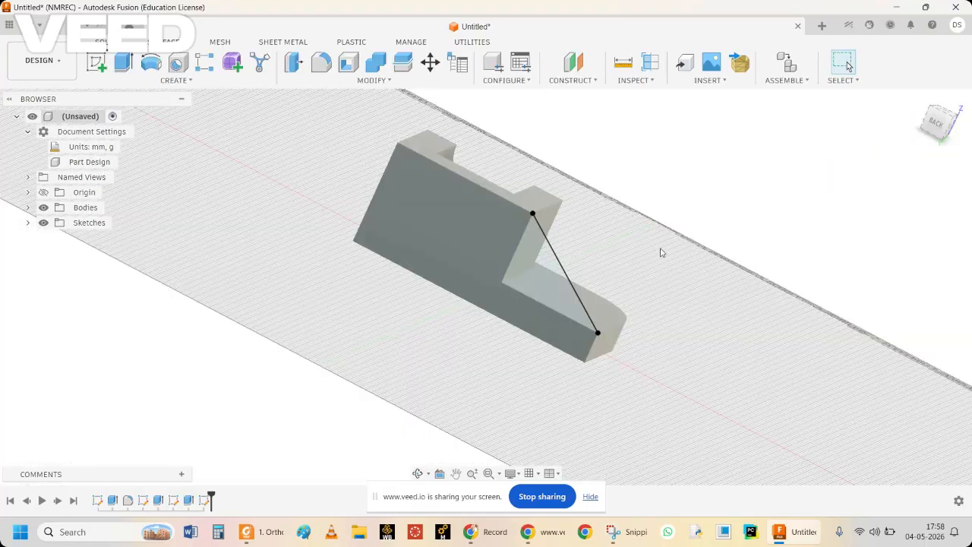
pyautogui.click(561, 269)
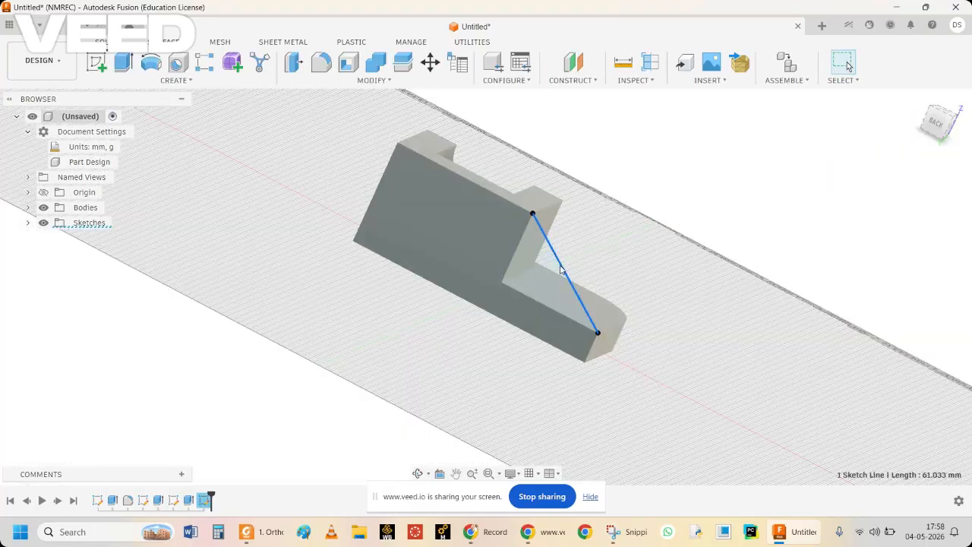
pyautogui.click(181, 82)
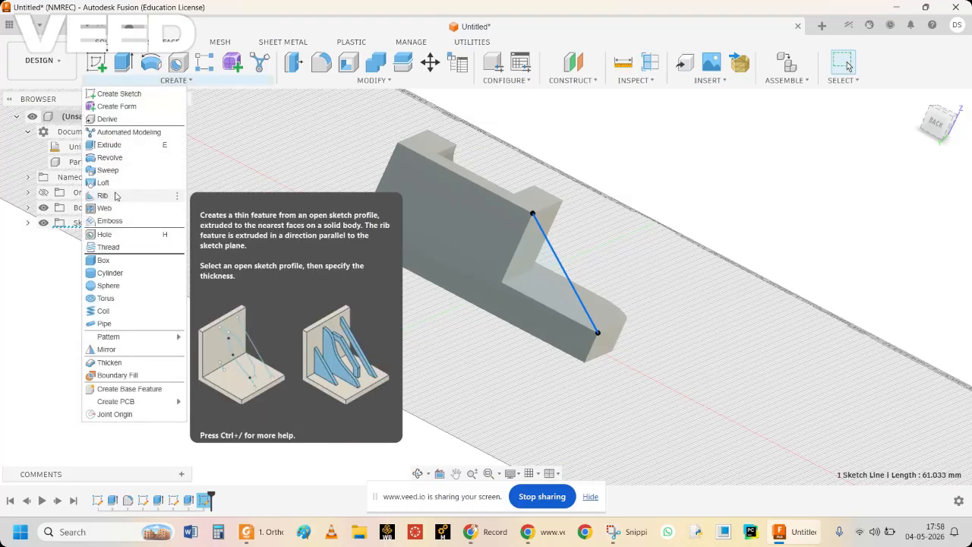
pyautogui.click(107, 196)
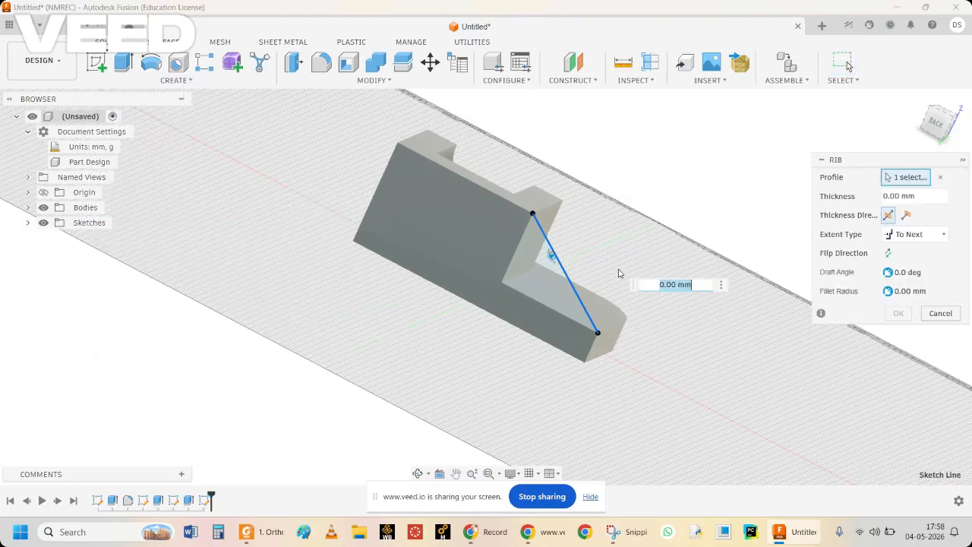
# Check the reference drawing and try rib thicknesses of -30 mm and -15 mm, flipping the rib direction and flipping it back
pyautogui.click(634, 531)
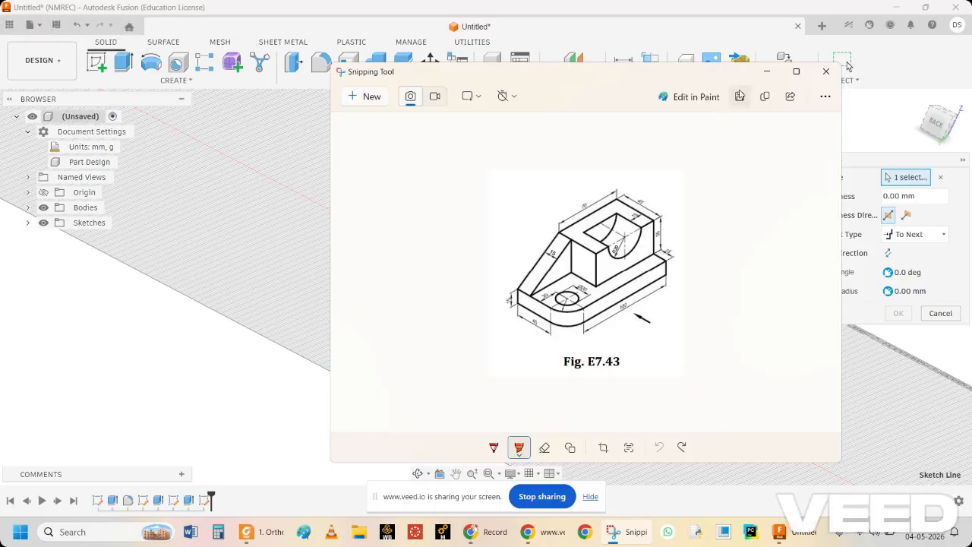
pyautogui.click(767, 71)
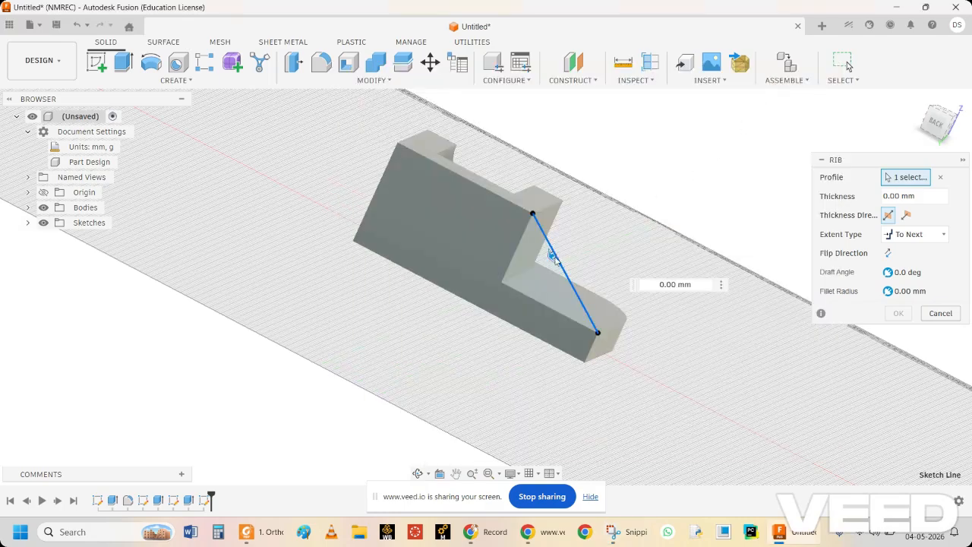
pyautogui.moveTo(552, 257); pyautogui.dragTo(559, 250)
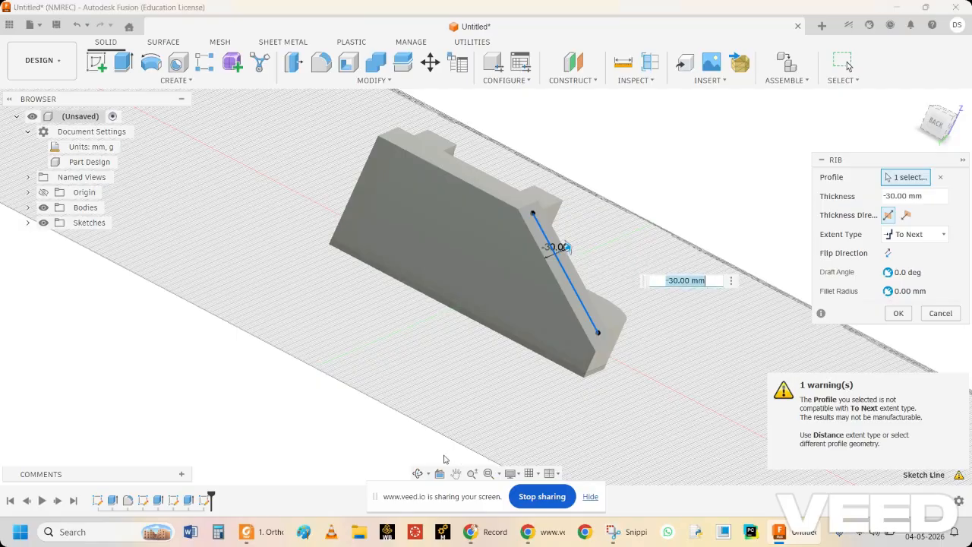
pyautogui.keyDown('shift'); pyautogui.moveTo(577, 336); pyautogui.dragTo(521, 344, button='middle'); pyautogui.keyUp('shift')
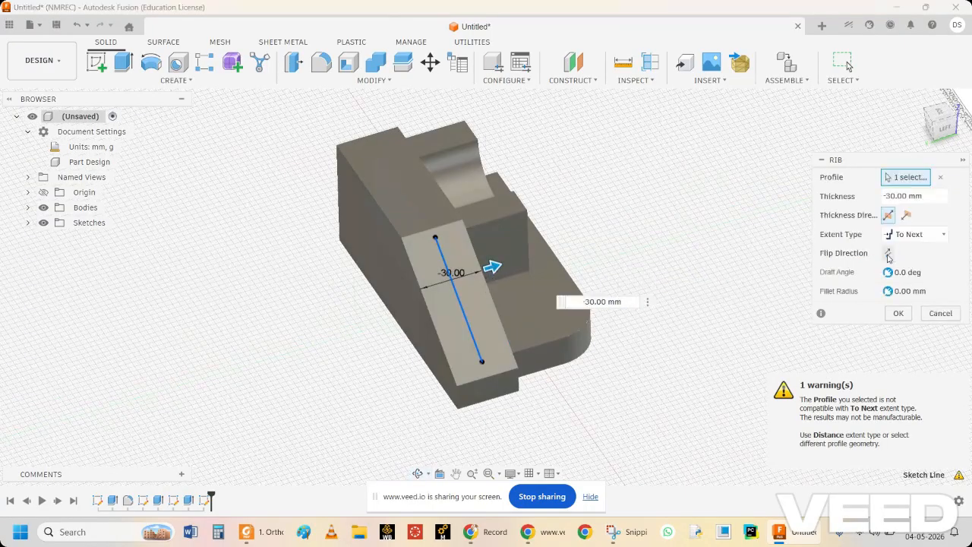
pyautogui.click(887, 256)
pyautogui.moveTo(493, 267); pyautogui.dragTo(481, 274)
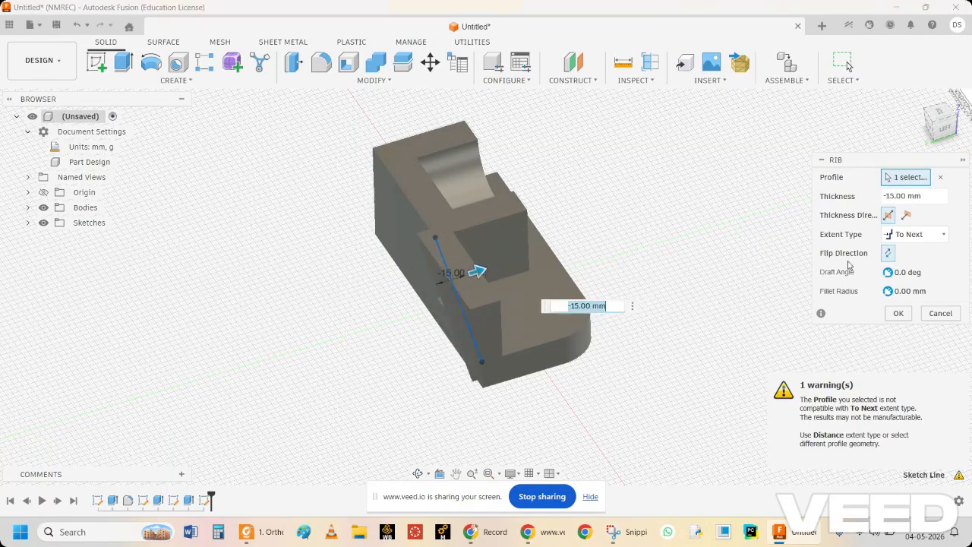
pyautogui.click(891, 255)
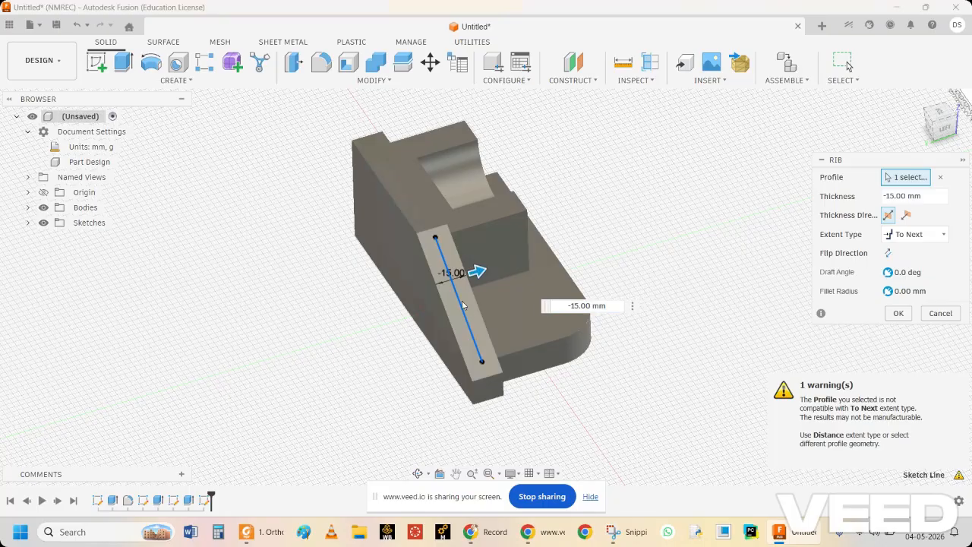
# Make the rib thicken to one side of the line only, set its thickness to -15 mm and create it
pyautogui.moveTo(467, 273)
pyautogui.mouseDown()
pyautogui.moveTo(429, 283)
pyautogui.moveTo(512, 261)
pyautogui.moveTo(466, 279)
pyautogui.mouseUp()
pyautogui.moveTo(642, 283); pyautogui.dragTo(634, 286, button='middle')
pyautogui.click(905, 215)
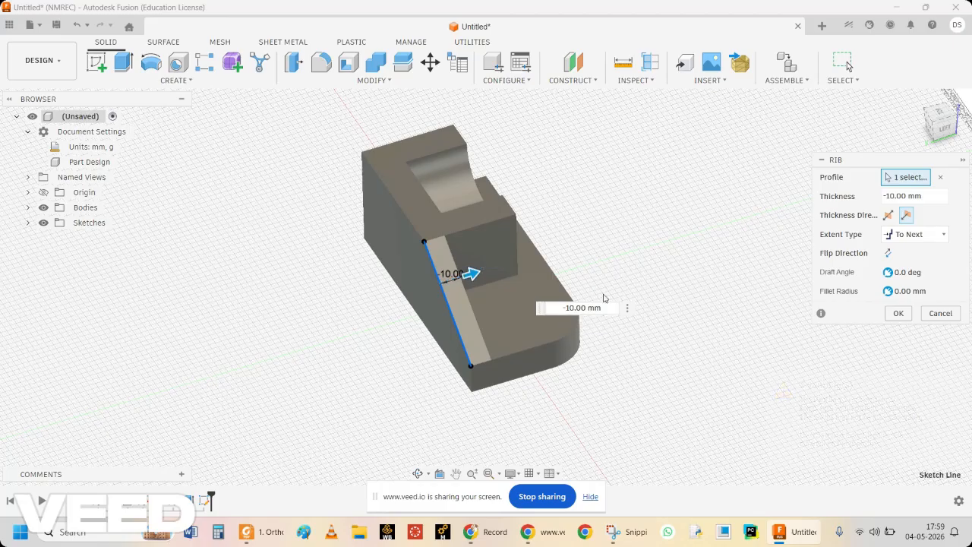
pyautogui.click(618, 534)
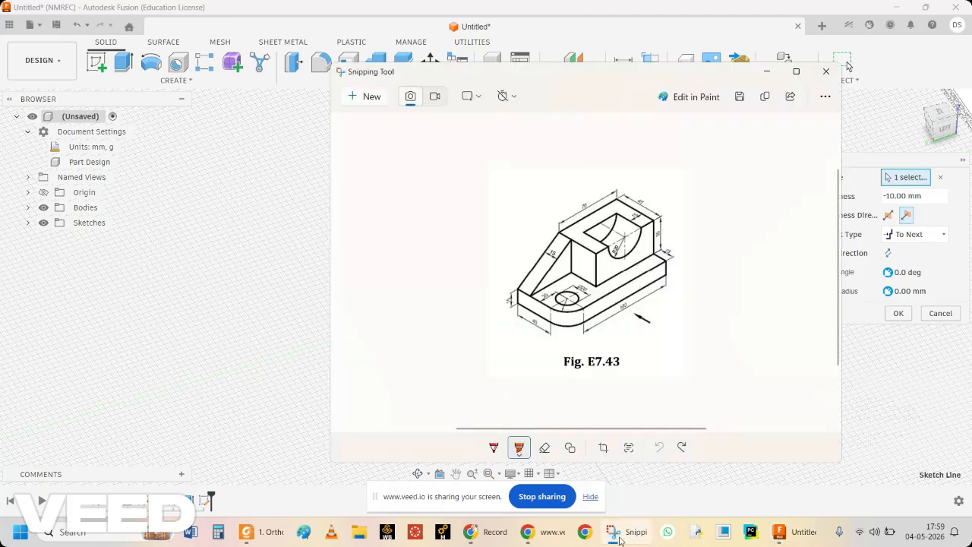
pyautogui.click(619, 535)
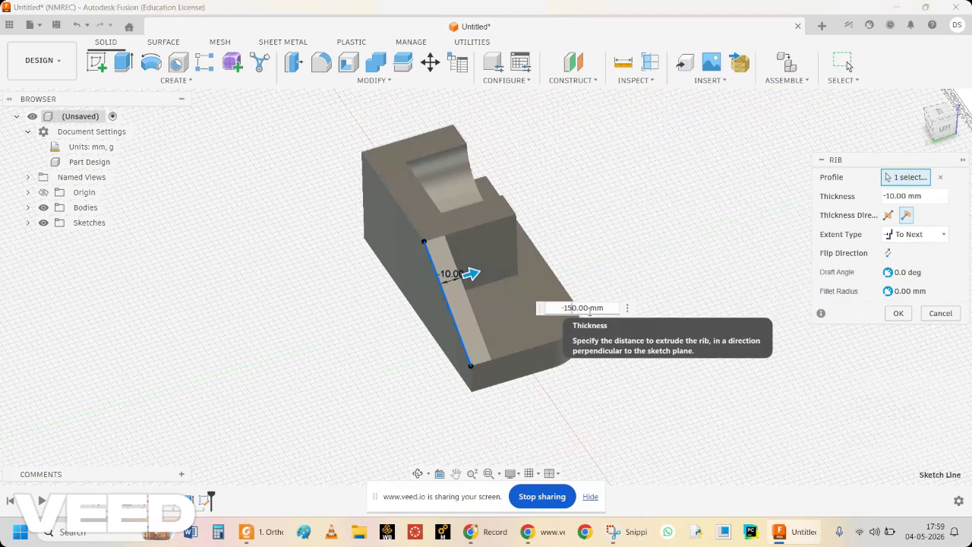
pyautogui.press('BackSpace')
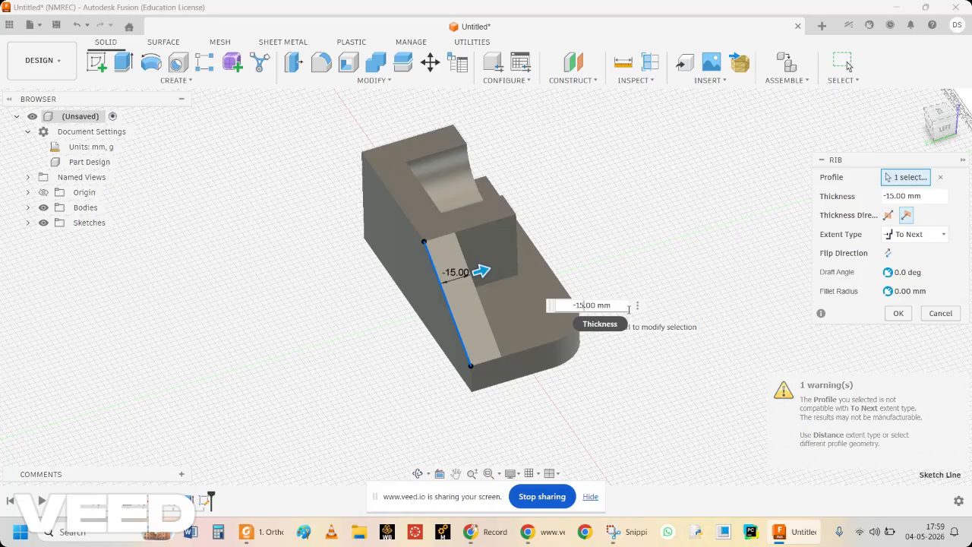
pyautogui.press('Return')
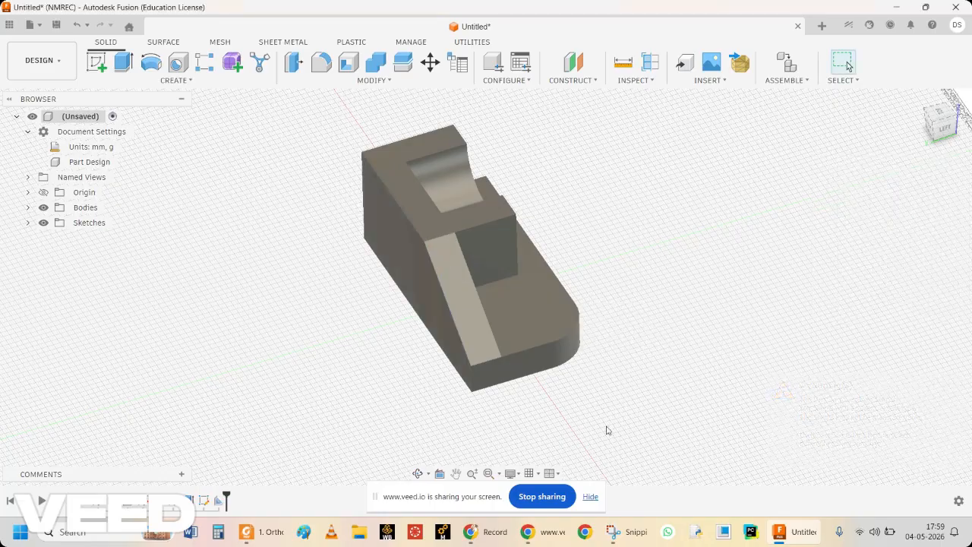
# Start a new sketch on the upper face of the base plate
pyautogui.click(417, 473)
pyautogui.moveTo(566, 345); pyautogui.dragTo(539, 381)
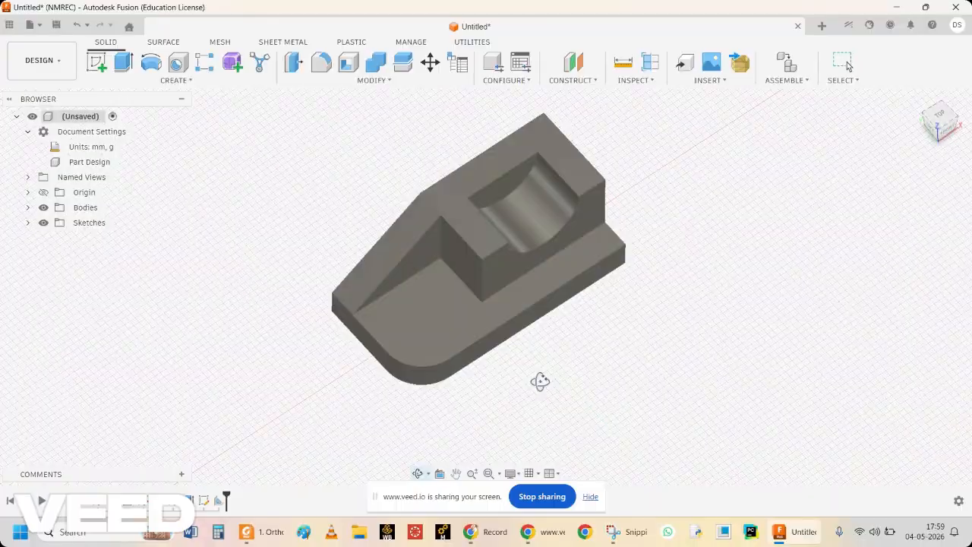
pyautogui.press('Escape')
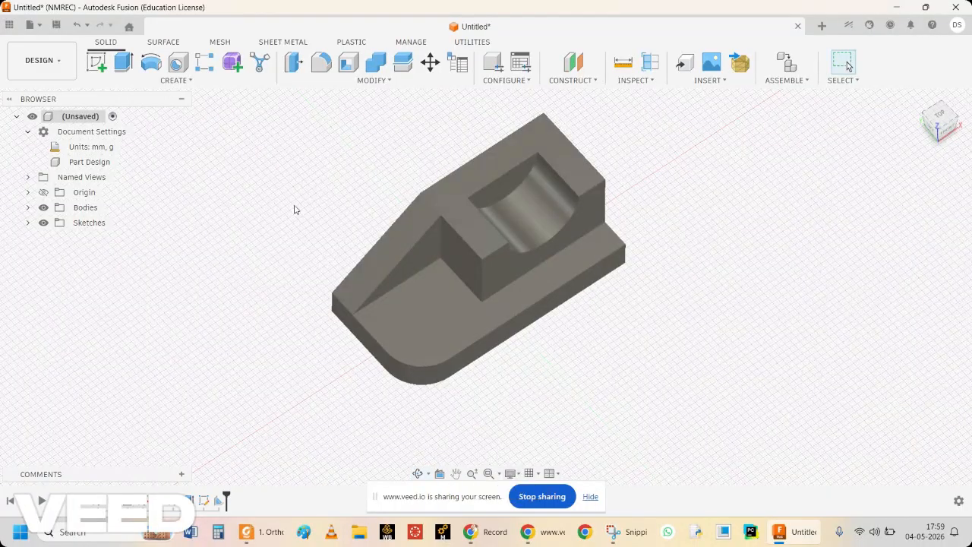
pyautogui.click(414, 324)
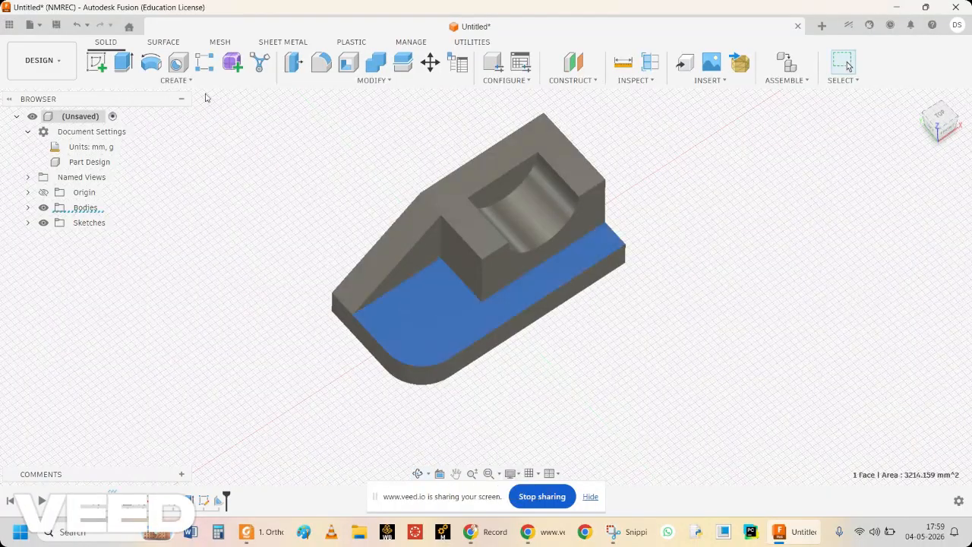
pyautogui.click(174, 81)
pyautogui.click(165, 94)
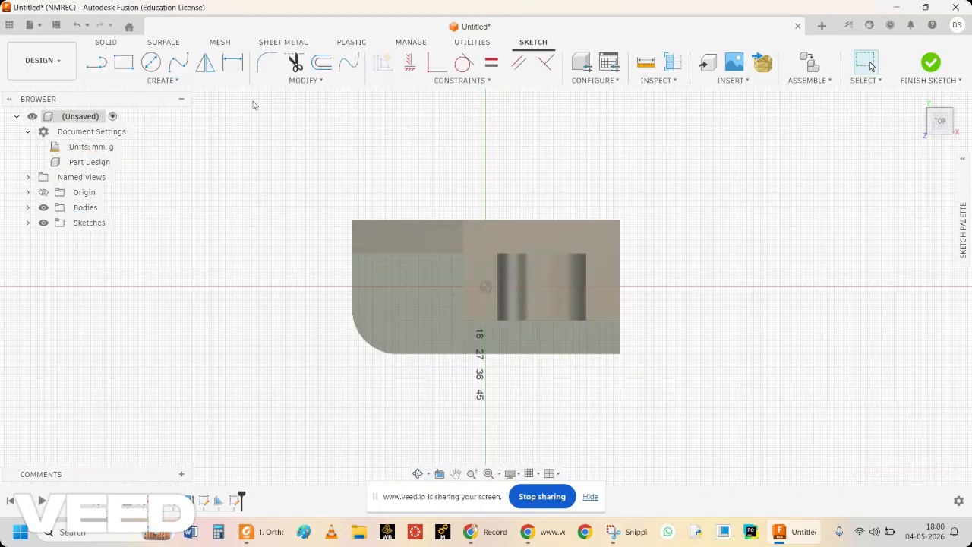
# Sketch a 20 mm diameter circle centred at the centre of the base plate's rounded corner, checking the size in the reference drawing
pyautogui.click(151, 62)
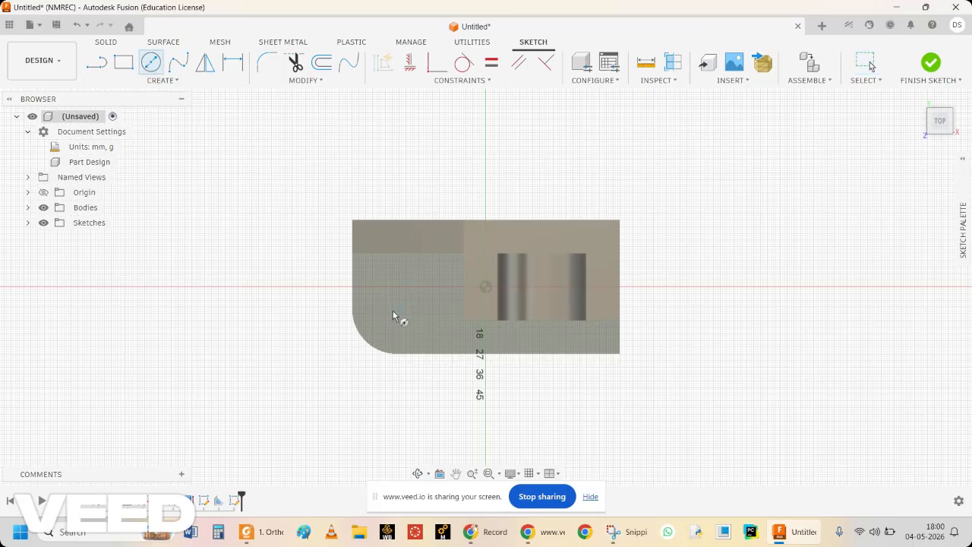
pyautogui.click(396, 309)
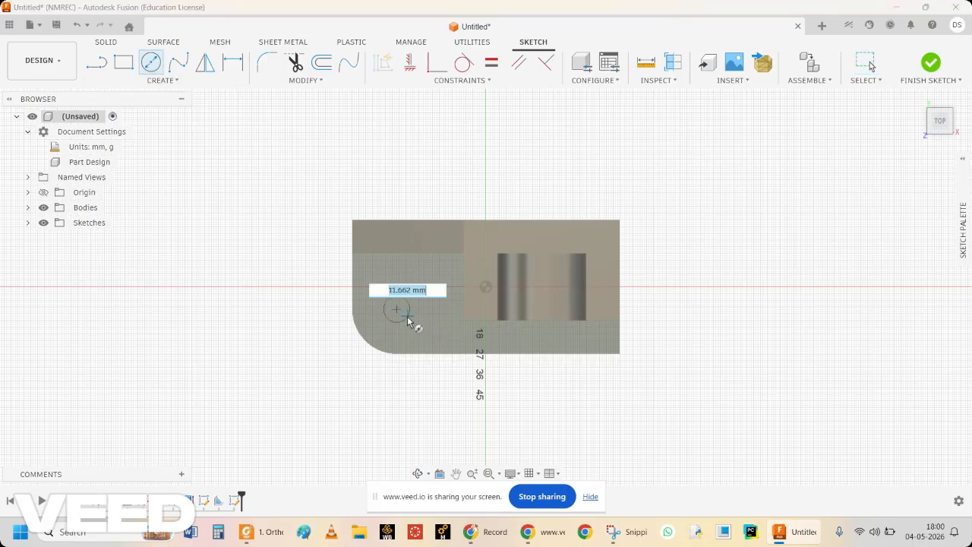
pyautogui.click(614, 532)
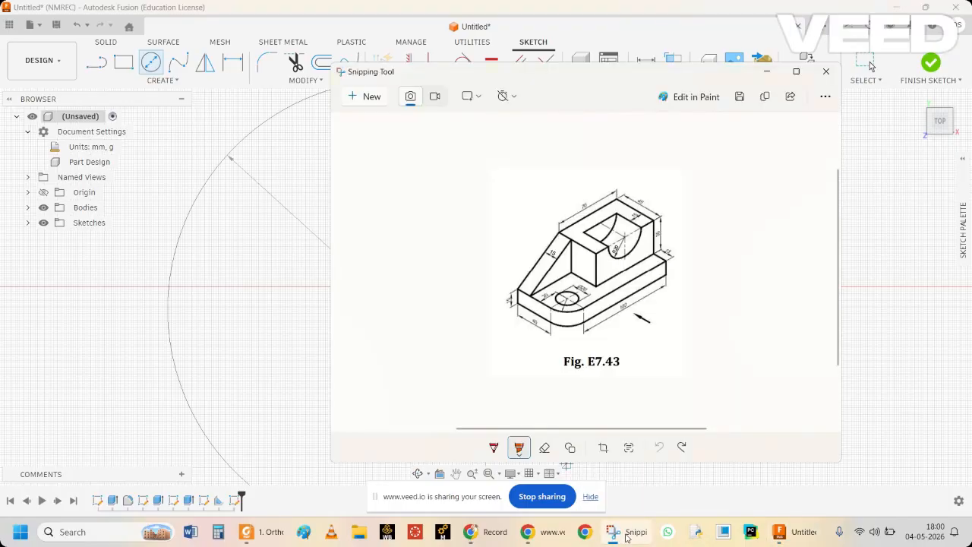
pyautogui.click(627, 536)
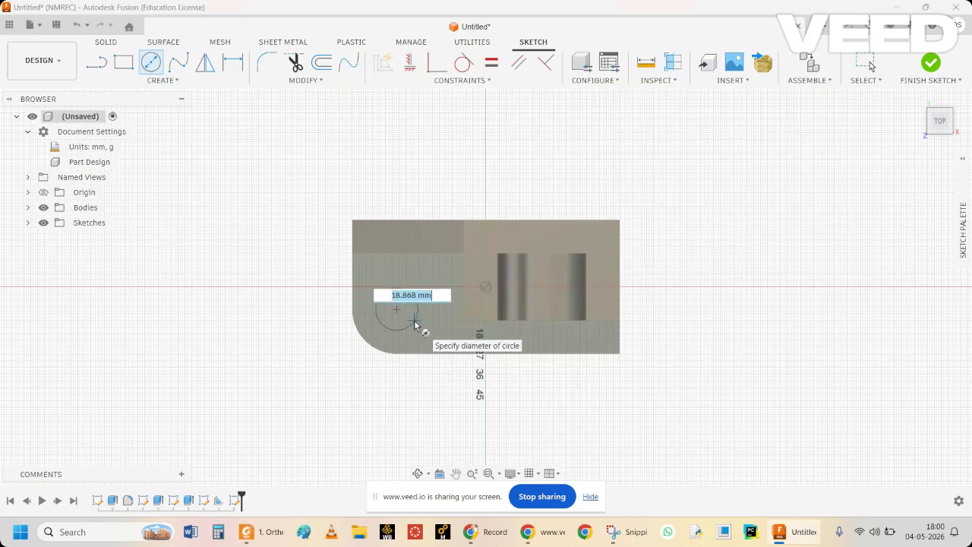
pyautogui.write('20')
pyautogui.press('Return')
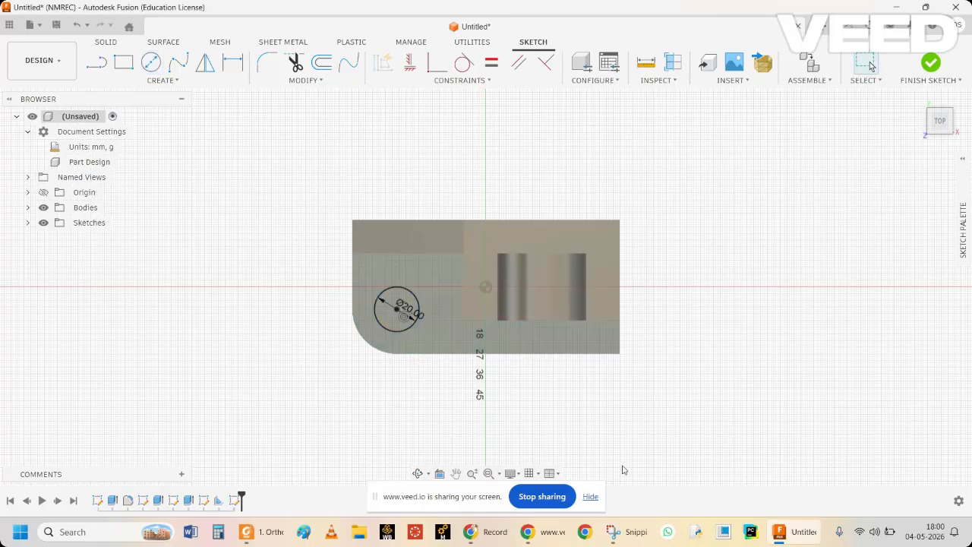
# Consult the reference drawing and try to dimension the circle centre's distance from the base plate's short edge beside the rounded corner
pyautogui.click(616, 532)
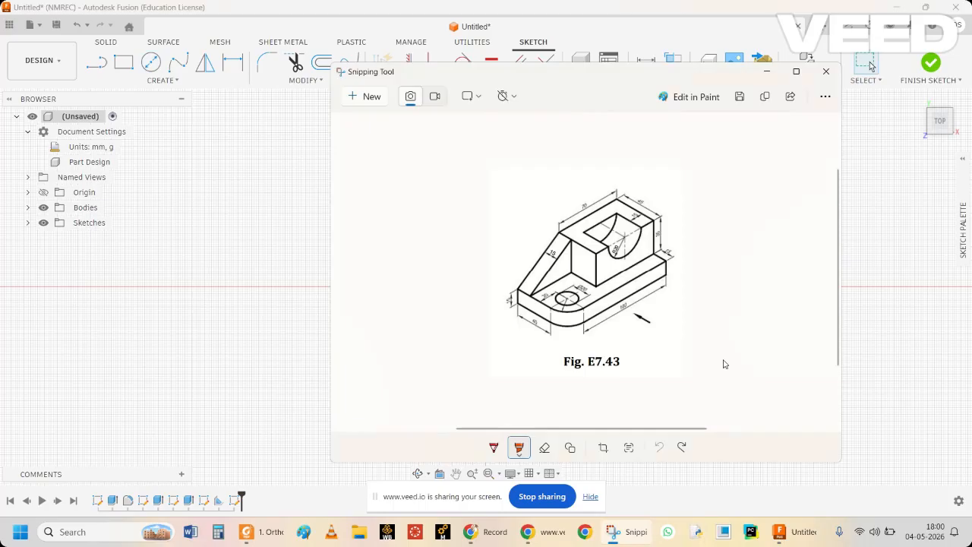
pyautogui.keyDown('ctrl'); pyautogui.scroll(5, 723, 363); pyautogui.keyUp('ctrl')
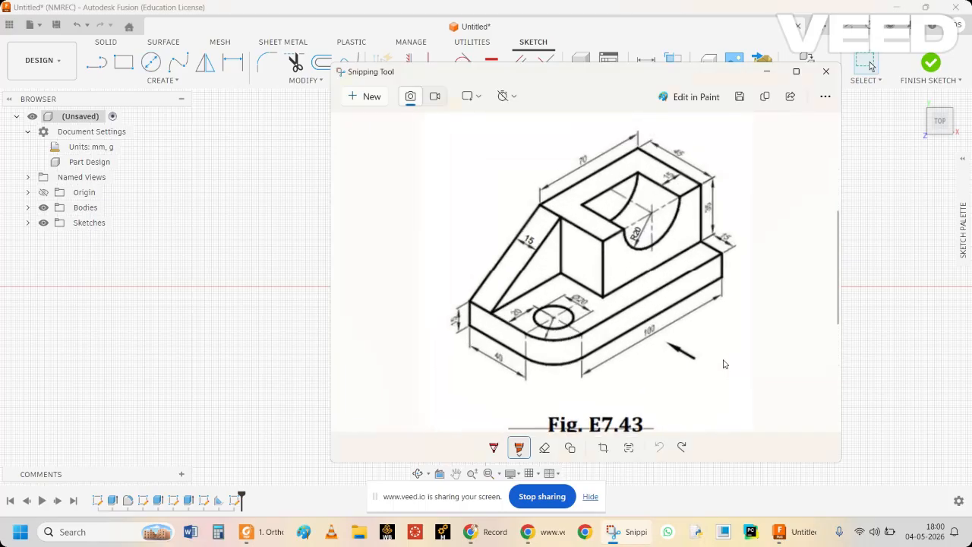
pyautogui.keyDown('ctrl'); pyautogui.scroll(2, 723, 364); pyautogui.keyUp('ctrl')
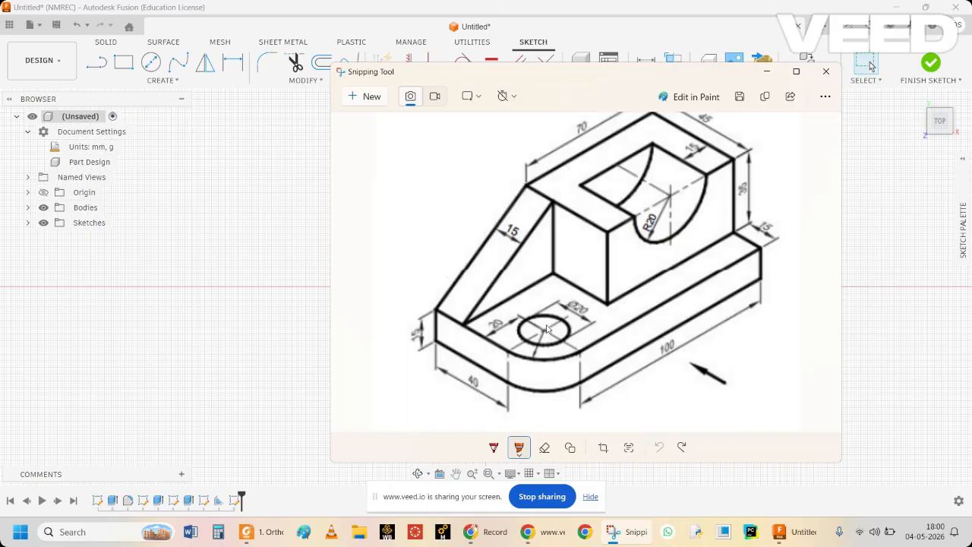
pyautogui.click(767, 72)
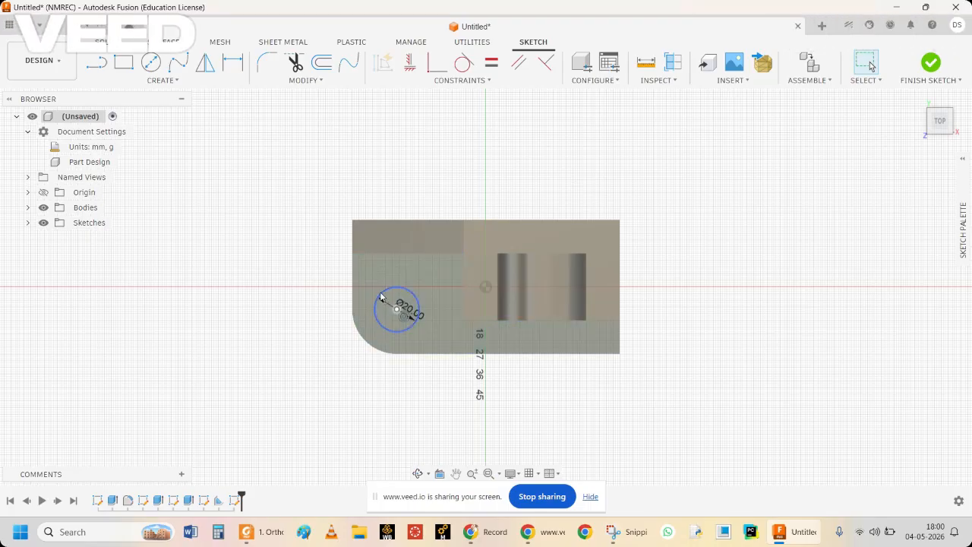
pyautogui.click(352, 301)
pyautogui.rightClick(352, 301)
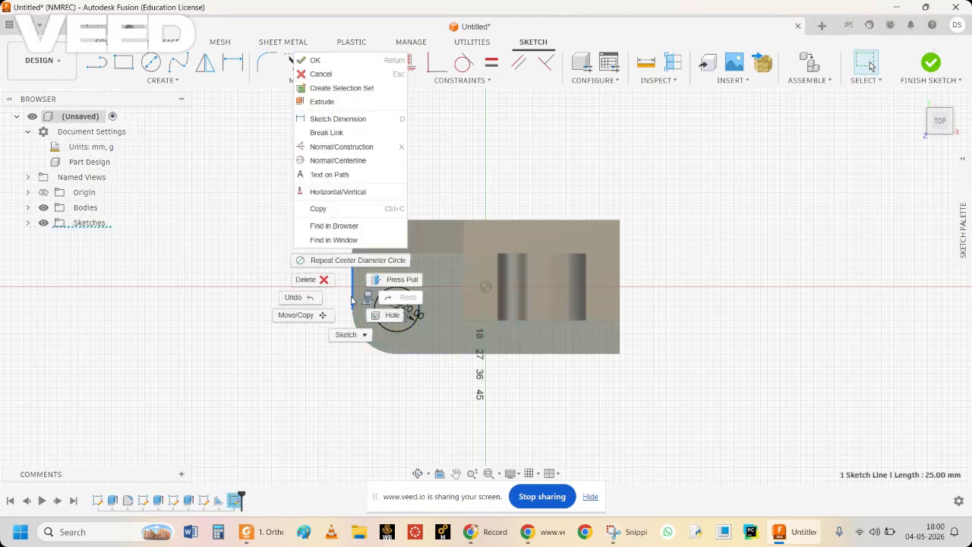
pyautogui.click(328, 121)
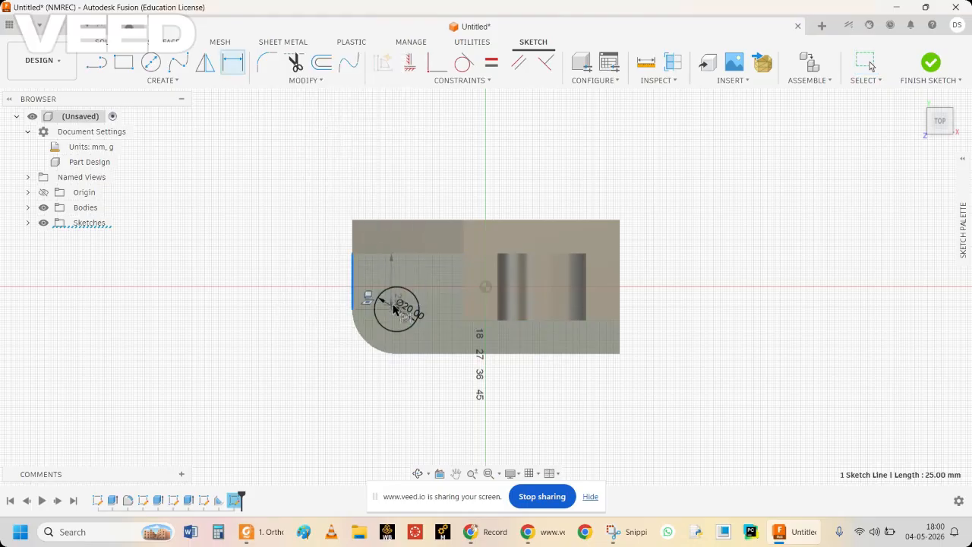
pyautogui.click(398, 310)
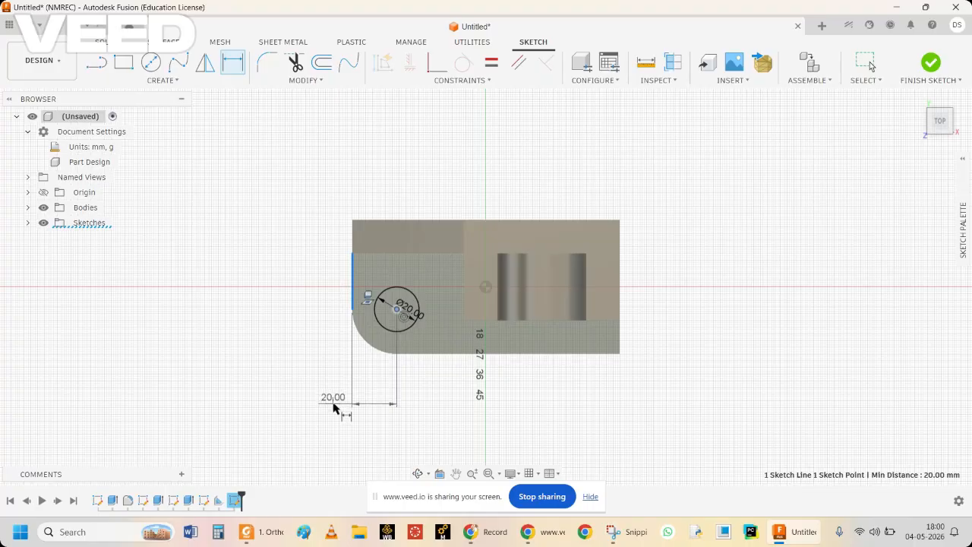
pyautogui.click(333, 403)
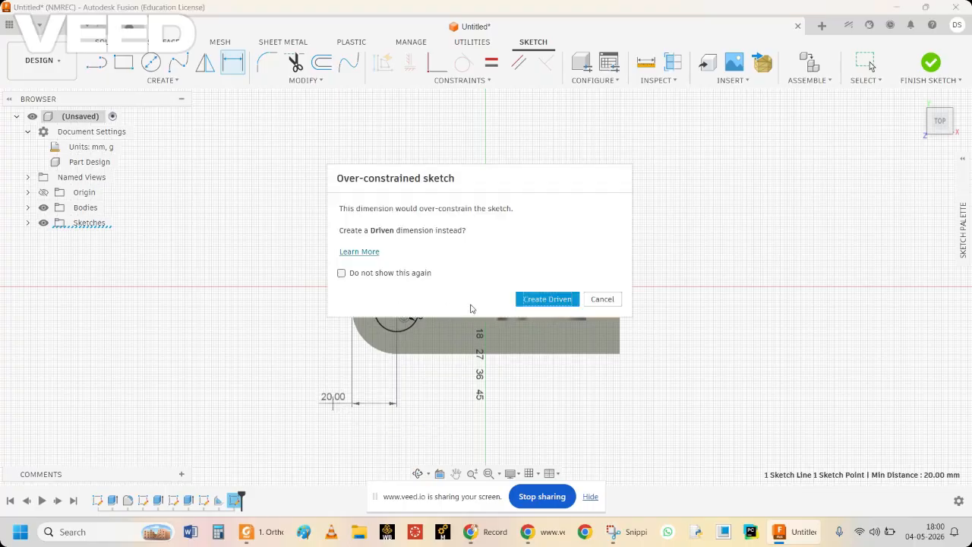
pyautogui.click(604, 304)
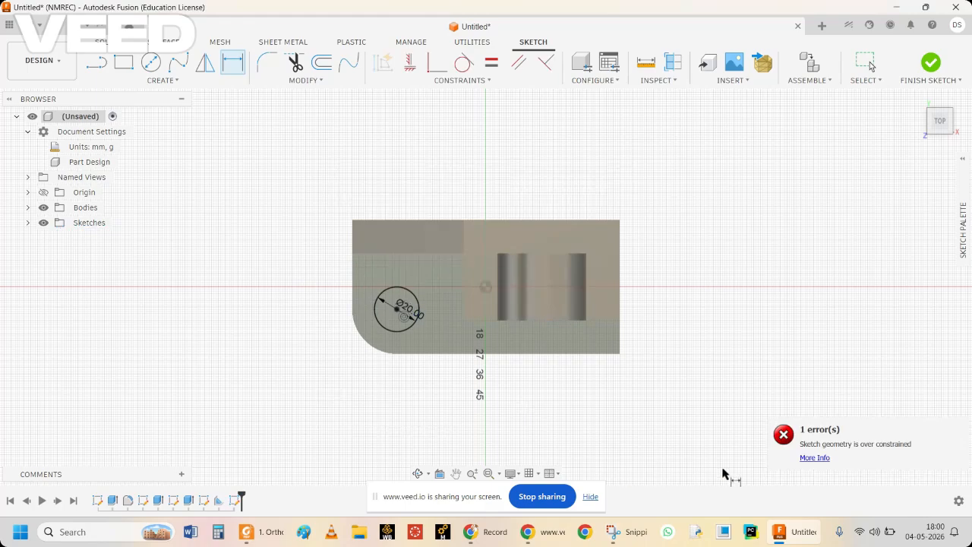
pyautogui.click(784, 436)
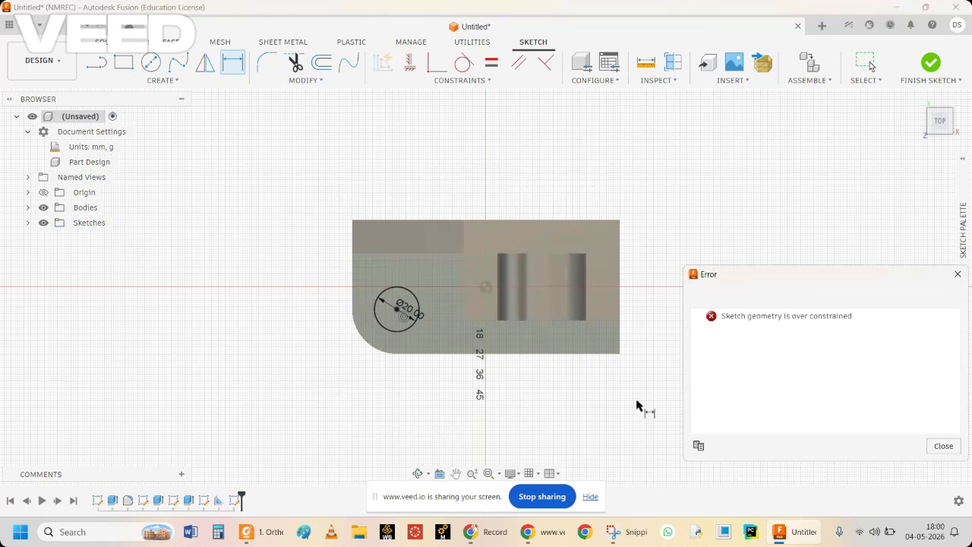
# Dismiss the sketch error and try to dimension the circle centre's distance from the base plate's long front edge
pyautogui.click(958, 274)
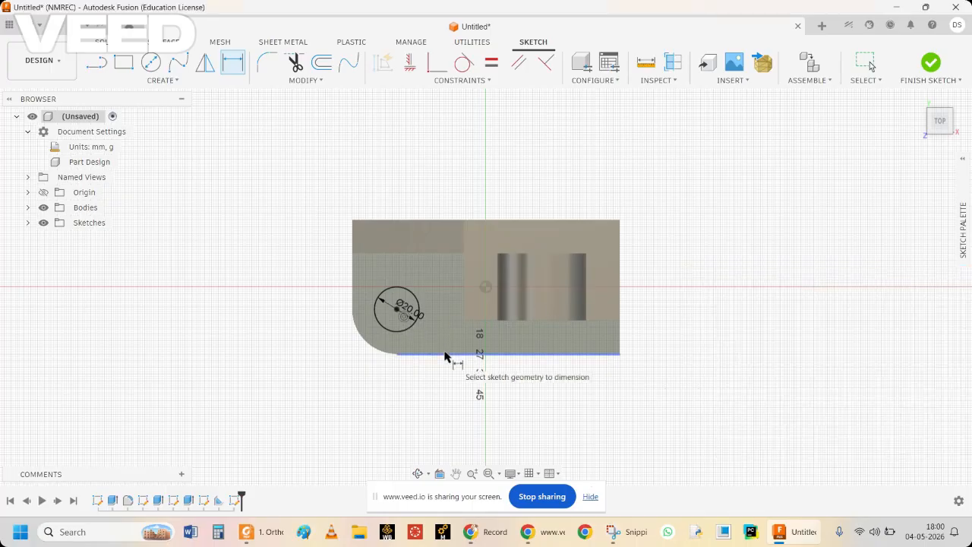
pyautogui.click(445, 355)
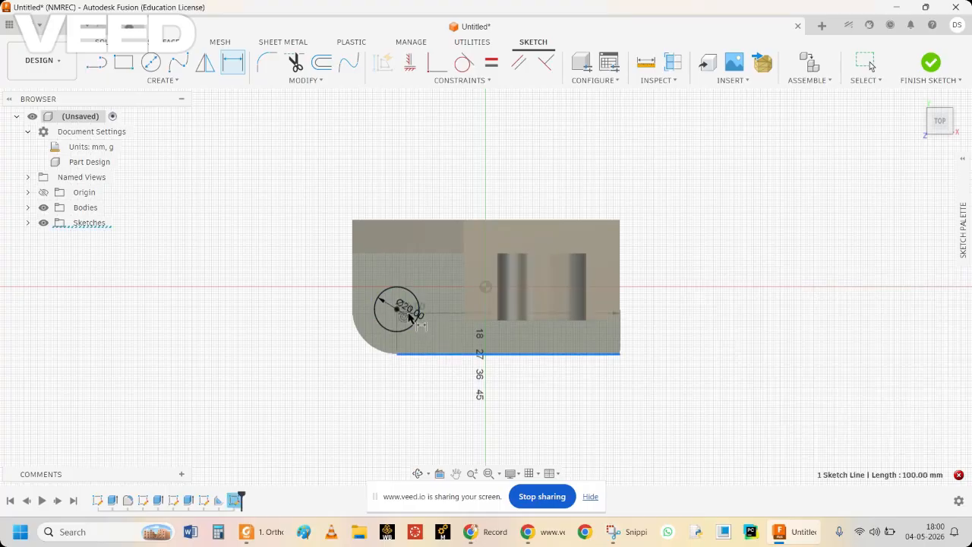
pyautogui.click(397, 311)
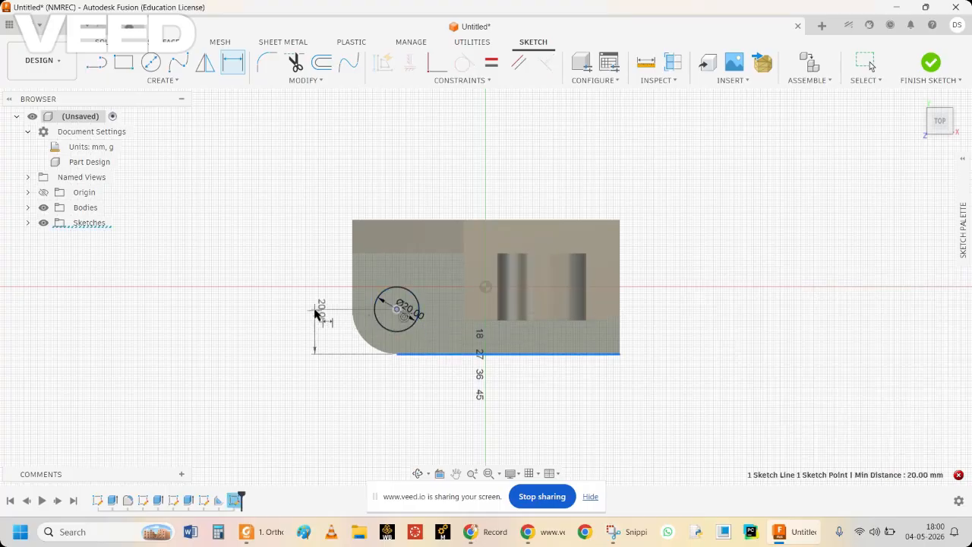
pyautogui.click(309, 298)
pyautogui.click(601, 300)
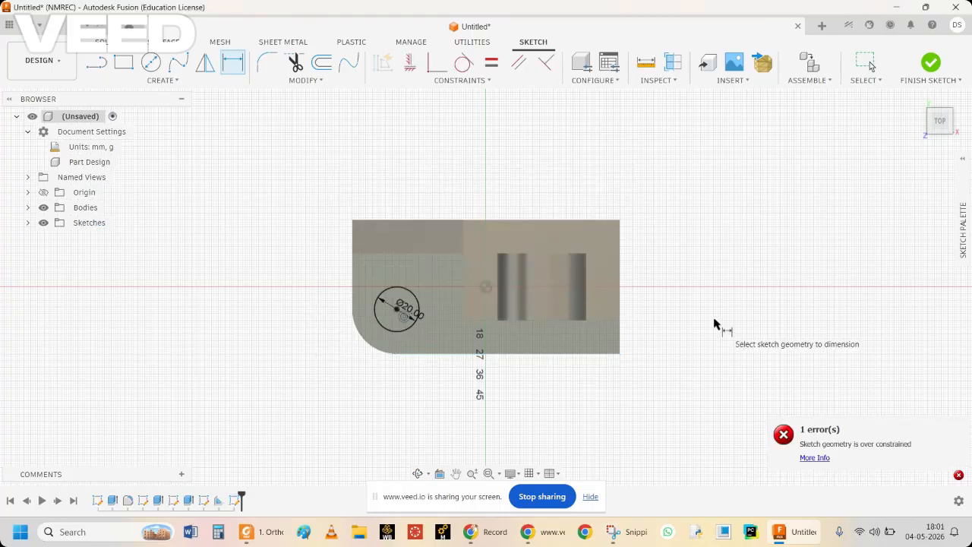
pyautogui.press('Escape')
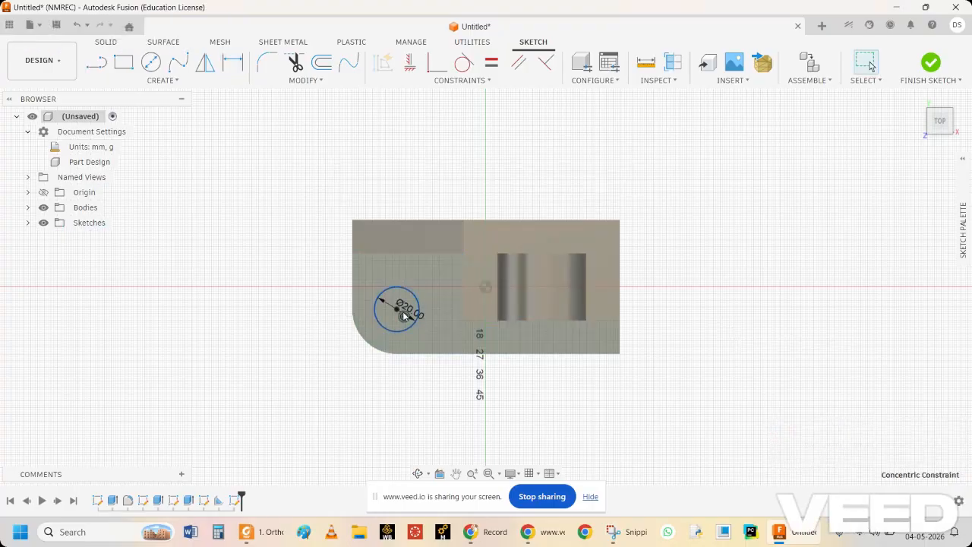
# Inspect the 20 mm circle on the base plate in a tilted view and finish the sketch
pyautogui.click(417, 473)
pyautogui.moveTo(469, 347); pyautogui.dragTo(511, 297)
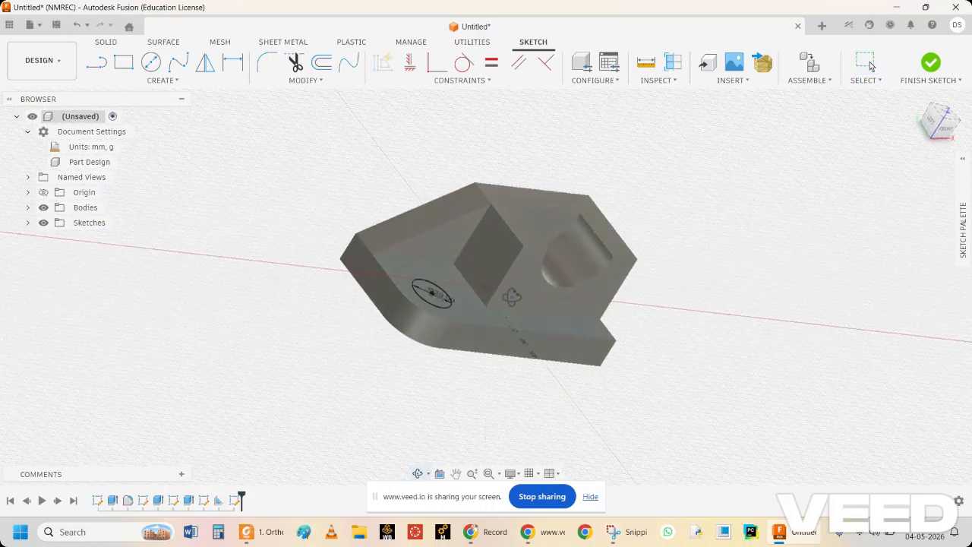
pyautogui.press('Escape')
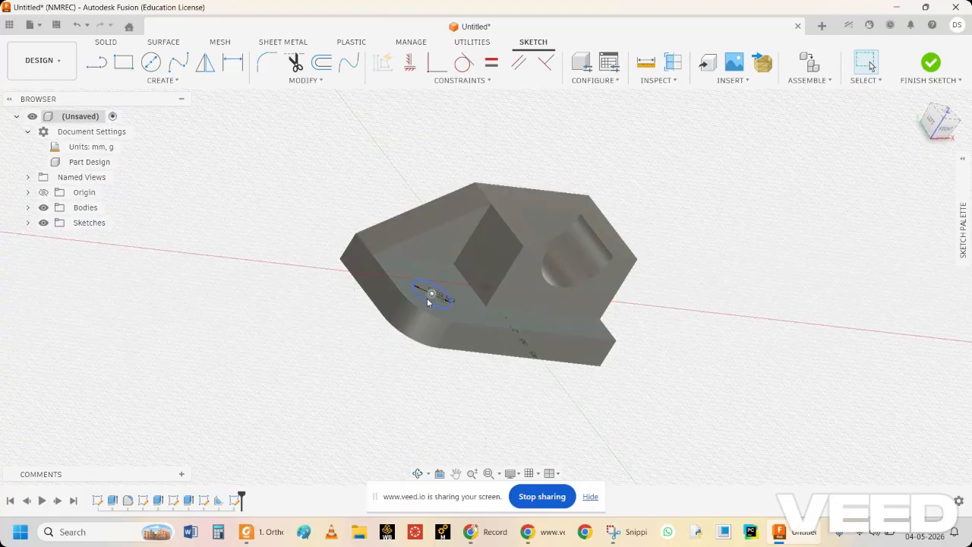
pyautogui.click(430, 298)
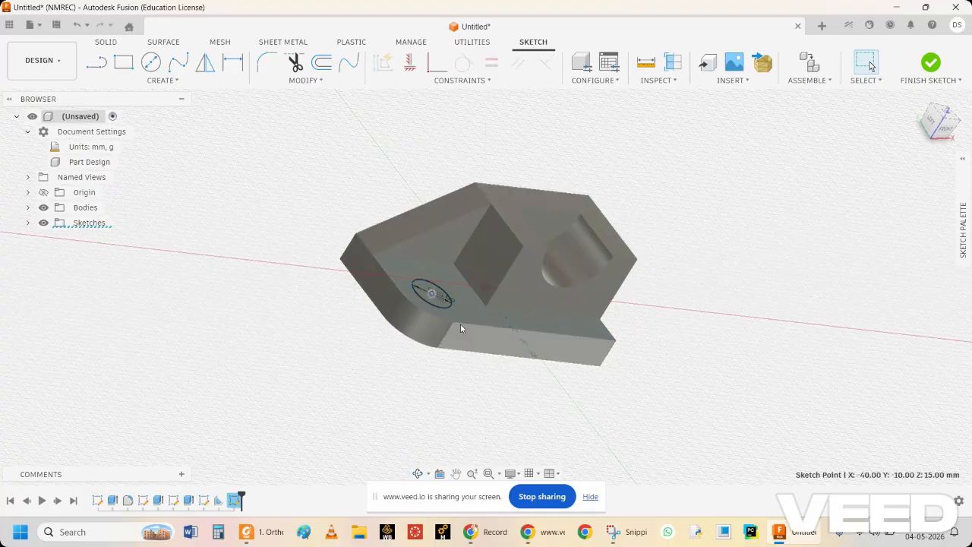
pyautogui.click(446, 310)
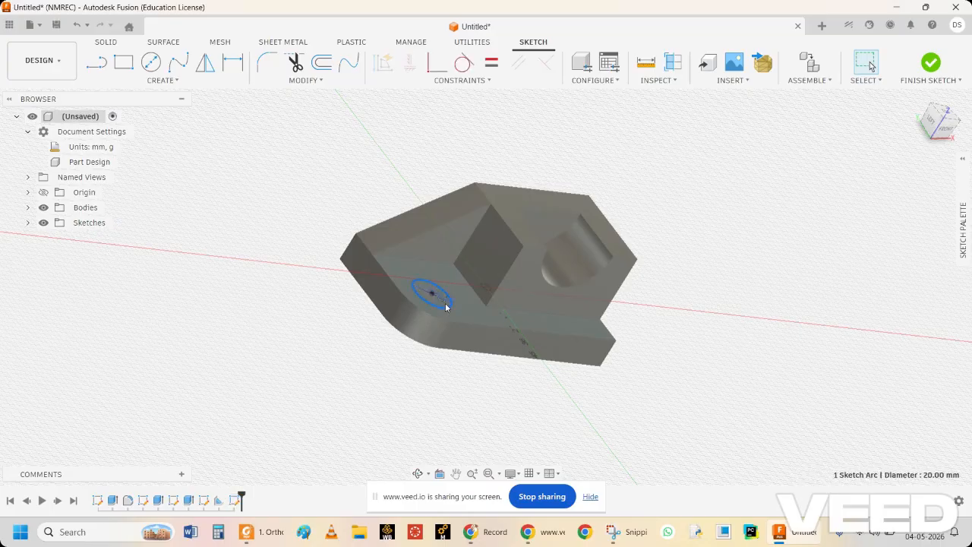
pyautogui.click(445, 306)
pyautogui.click(444, 308)
pyautogui.click(931, 62)
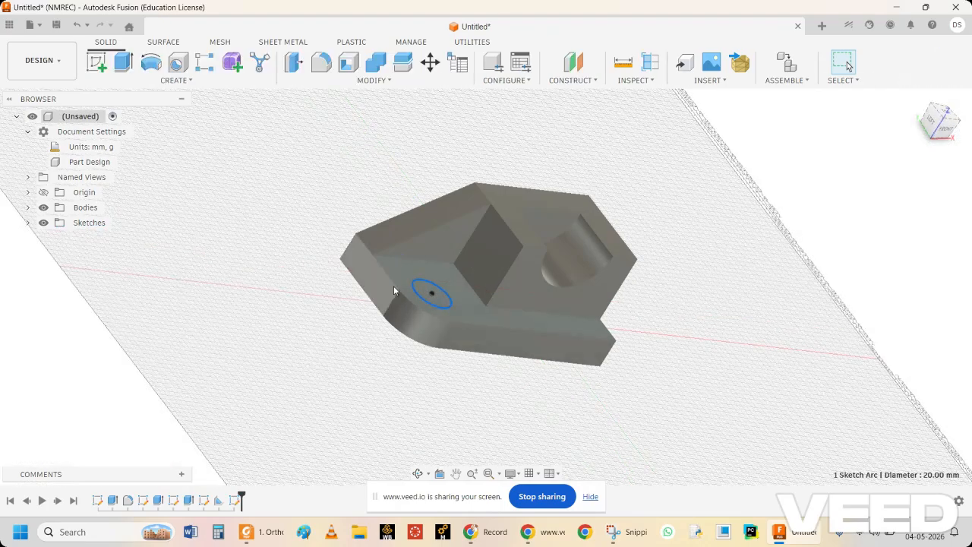
# Extrude the circle profile by -30 mm as a cut to make the hole through the base plate
pyautogui.click(429, 294)
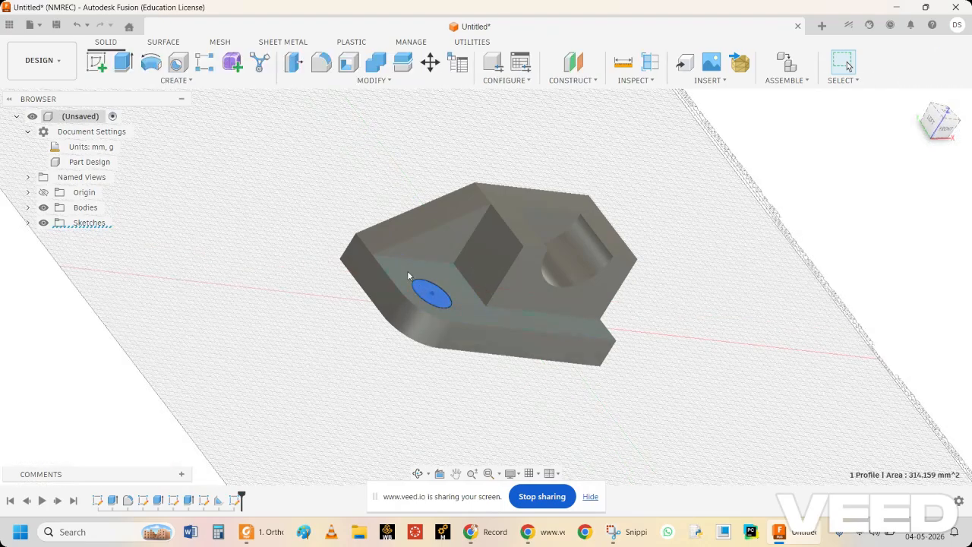
pyautogui.click(173, 80)
pyautogui.click(121, 144)
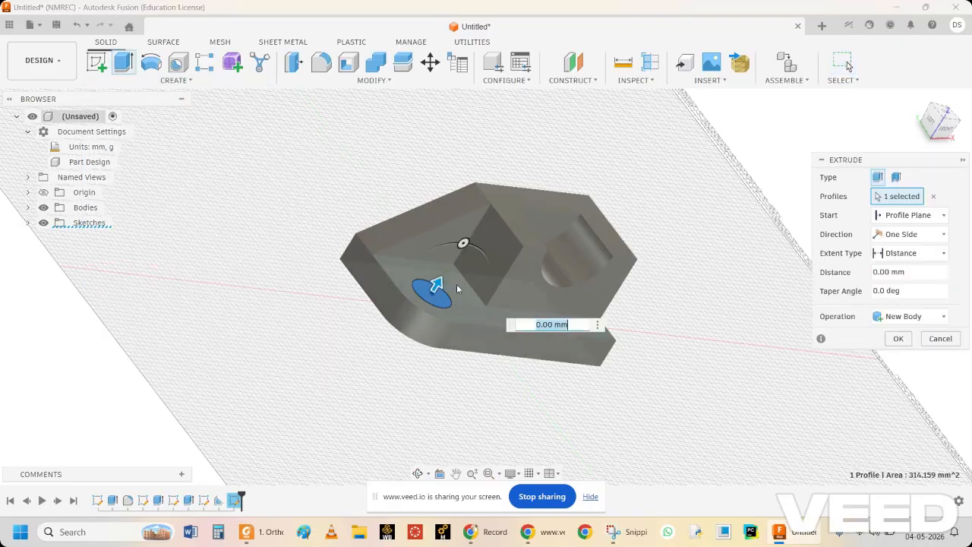
pyautogui.moveTo(437, 286); pyautogui.dragTo(394, 353)
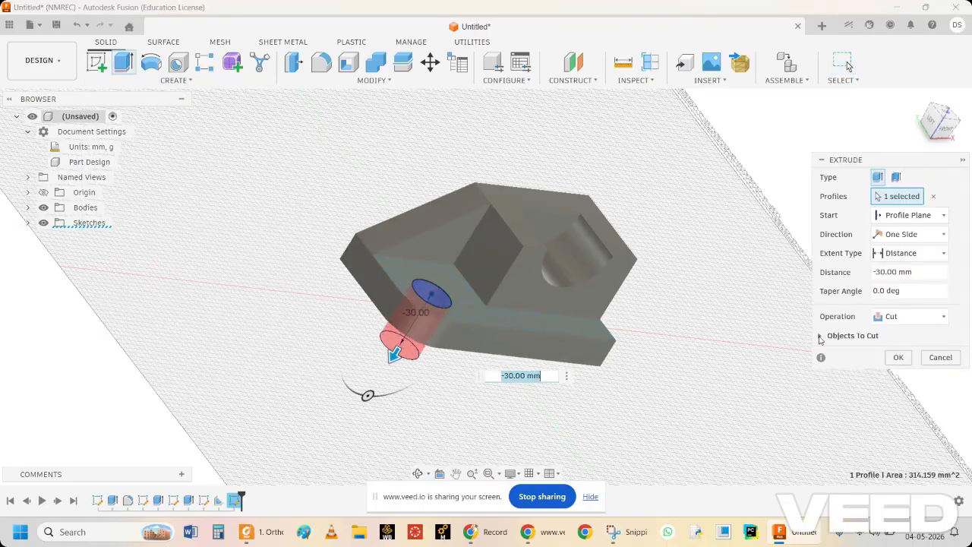
pyautogui.click(898, 357)
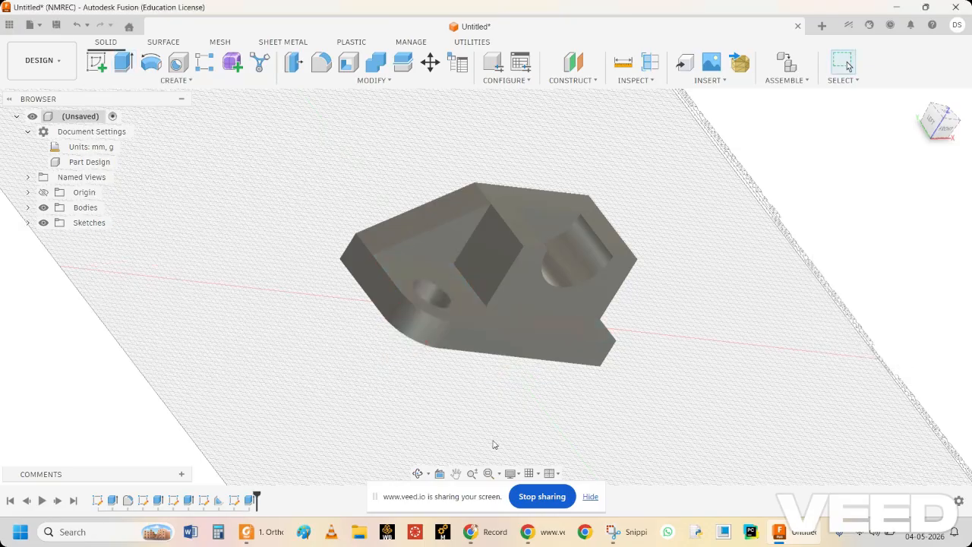
# Turn the bracket to match the isometric reference drawing and compare the model with it
pyautogui.click(417, 473)
pyautogui.moveTo(501, 391)
pyautogui.mouseDown()
pyautogui.moveTo(446, 353)
pyautogui.moveTo(481, 386)
pyautogui.moveTo(478, 417)
pyautogui.moveTo(482, 369)
pyautogui.moveTo(499, 363)
pyautogui.moveTo(493, 373)
pyautogui.mouseUp()
pyautogui.moveTo(787, 538)
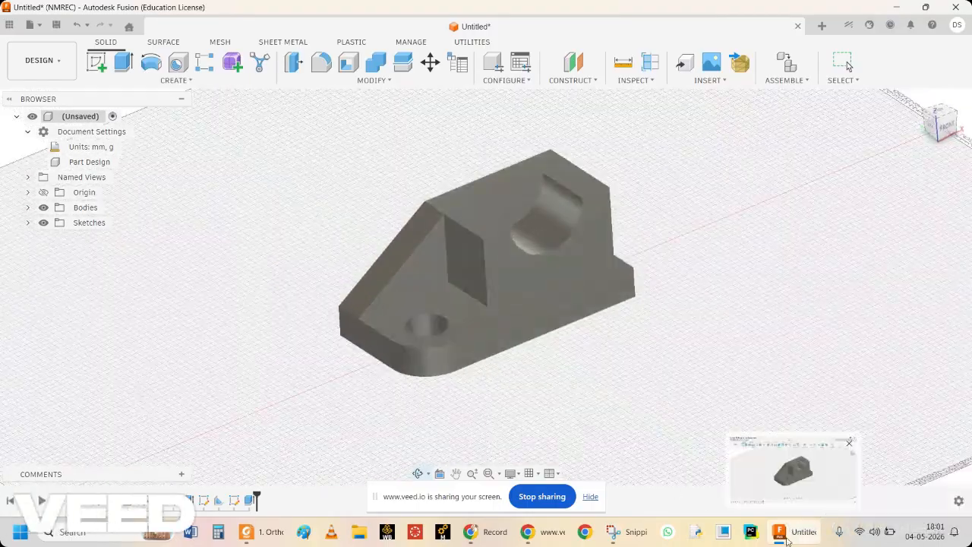
pyautogui.click(651, 534)
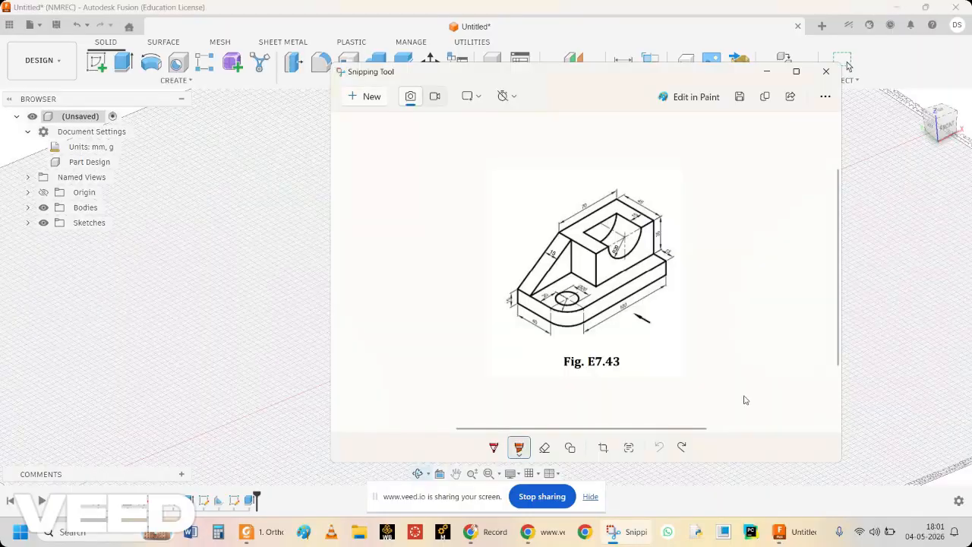
pyautogui.keyDown('ctrl'); pyautogui.scroll(5, 745, 400); pyautogui.keyUp('ctrl')
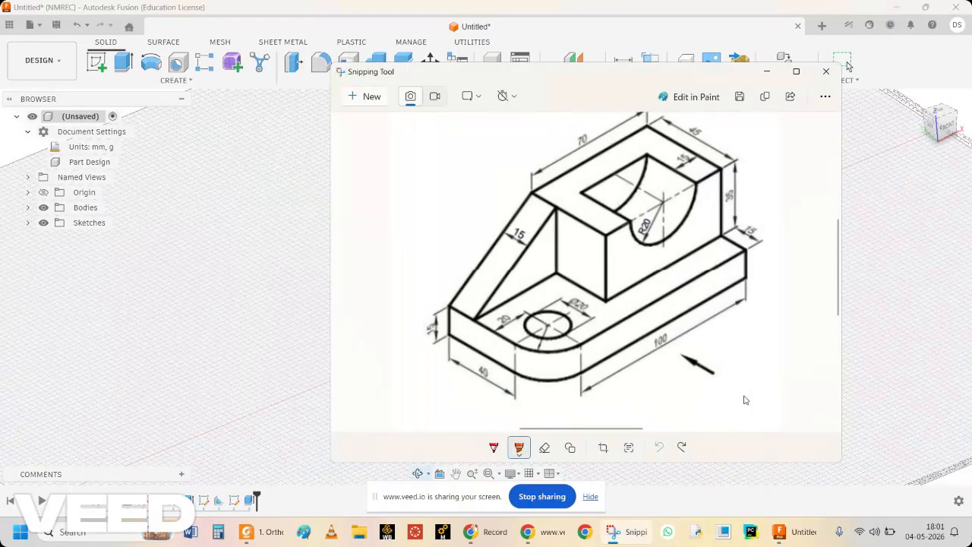
pyautogui.click(768, 71)
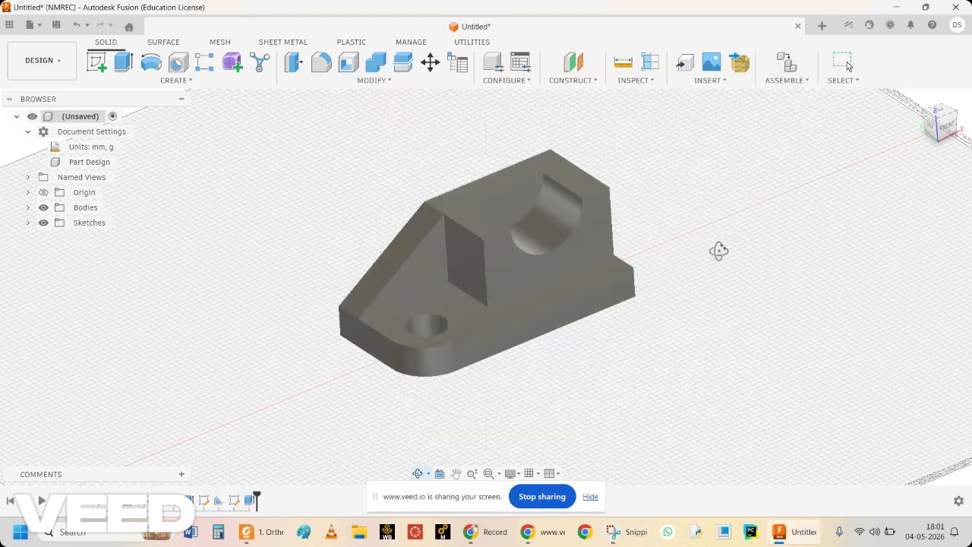
pyautogui.press('Escape')
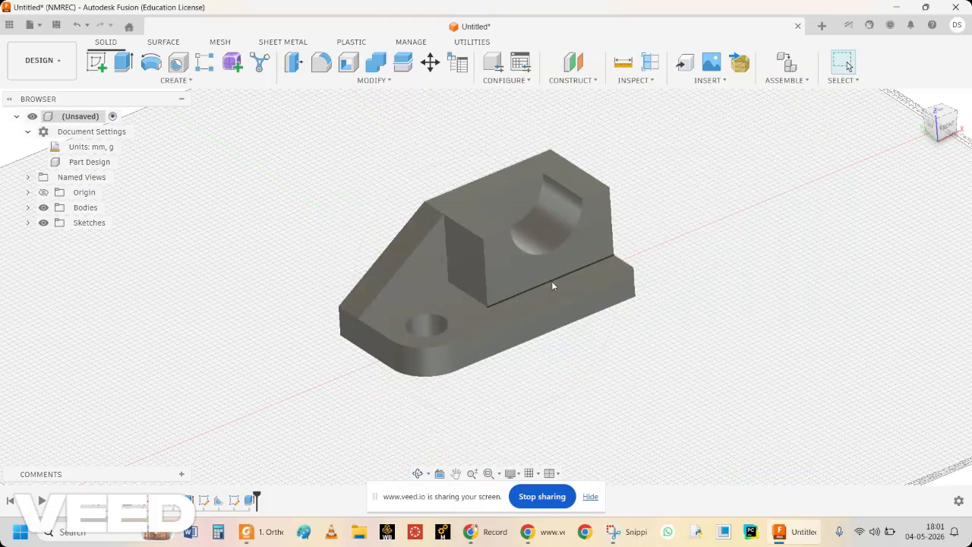
# Open the Appearance settings with the base plate's upper face selected
pyautogui.click(516, 301)
pyautogui.rightClick(516, 303)
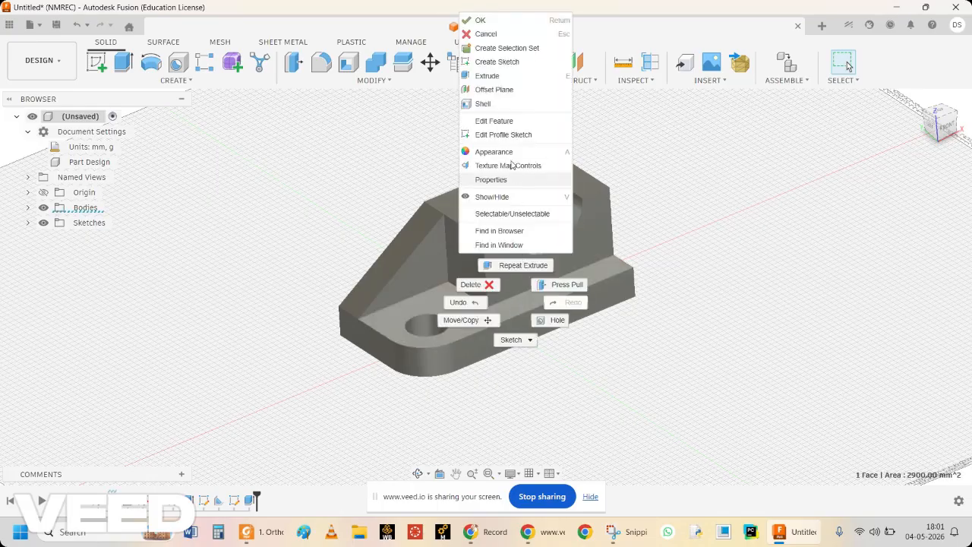
pyautogui.click(676, 199)
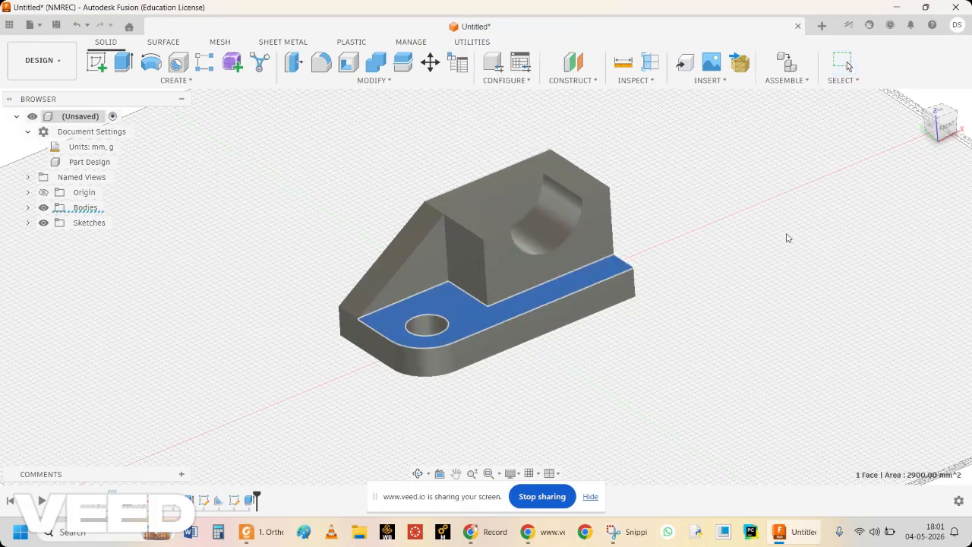
pyautogui.press('a')
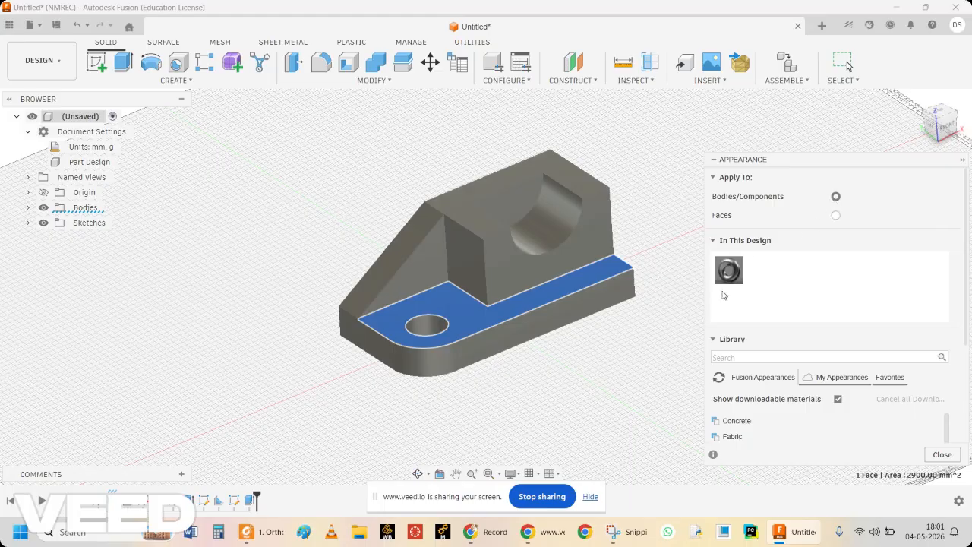
# Add Powder Coat - Rough (Green) from the Paint library to the design and apply it to the whole body
pyautogui.scroll(-4, 962, 377)
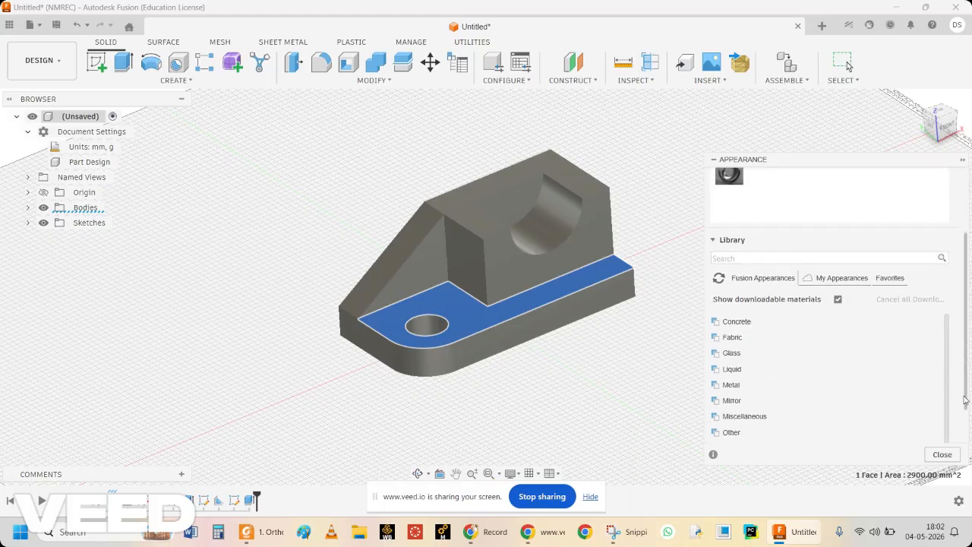
pyautogui.click(775, 404)
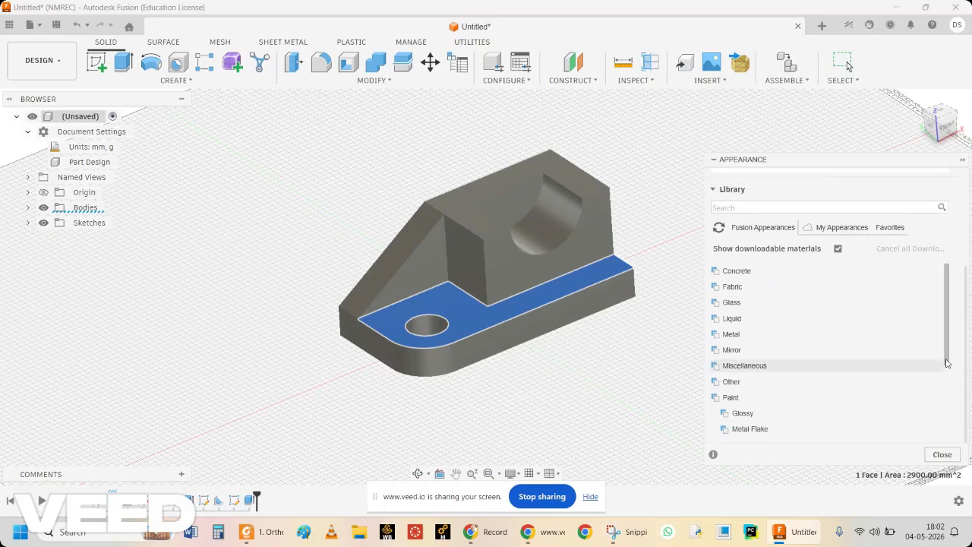
pyautogui.scroll(-3, 861, 392)
pyautogui.click(831, 381)
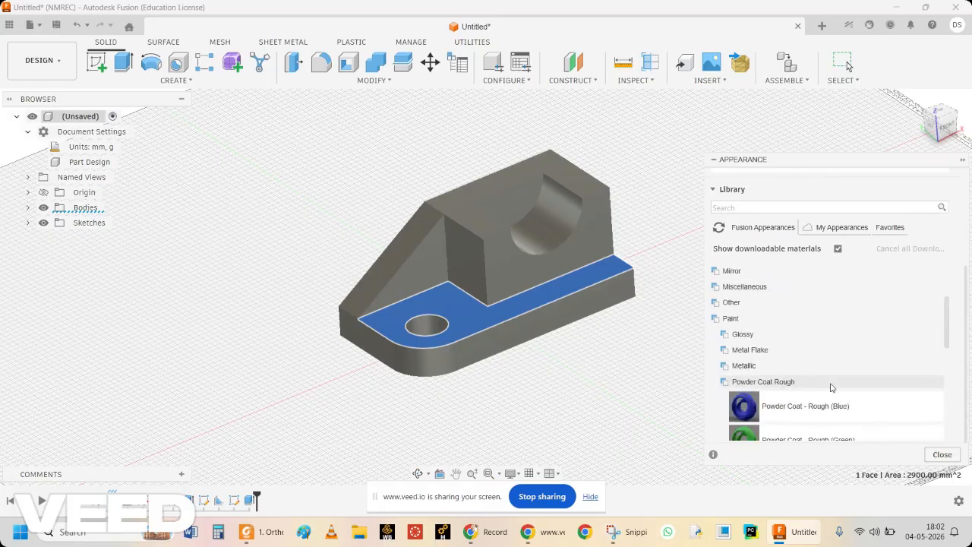
pyautogui.scroll(-2, 940, 379)
pyautogui.scroll(-1, 940, 378)
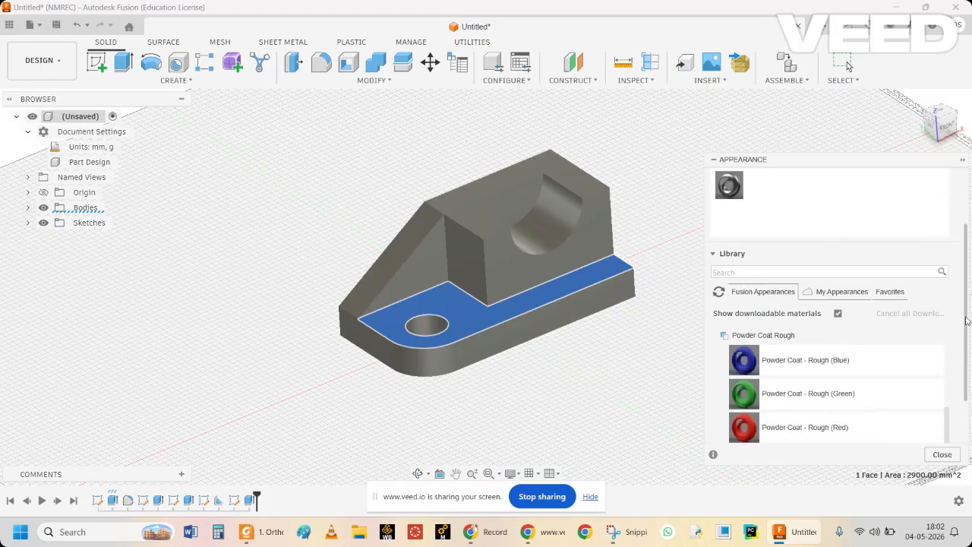
pyautogui.moveTo(828, 395); pyautogui.dragTo(833, 194)
pyautogui.moveTo(764, 189); pyautogui.dragTo(612, 346)
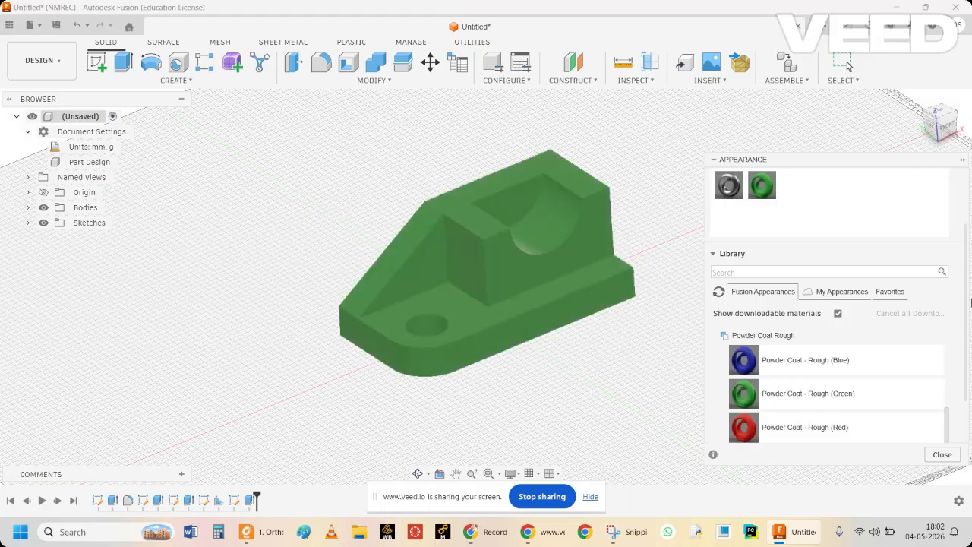
# Switch the appearance target to Faces and add the blue, red and yellow Powder Coat - Rough appearances to the design
pyautogui.scroll(2, 901, 232)
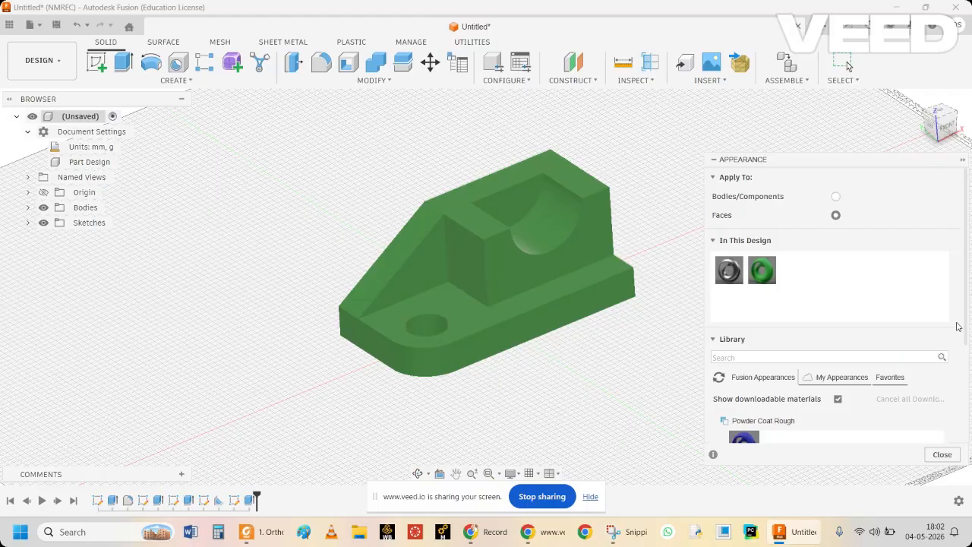
pyautogui.moveTo(964, 327); pyautogui.dragTo(962, 426)
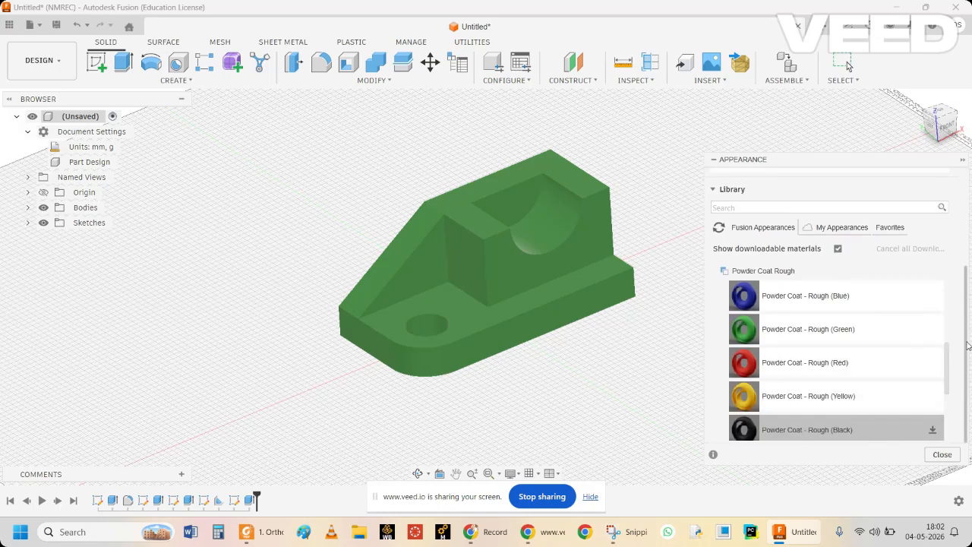
pyautogui.moveTo(967, 349); pyautogui.dragTo(965, 314)
pyautogui.moveTo(841, 348); pyautogui.dragTo(840, 190)
pyautogui.moveTo(810, 406); pyautogui.dragTo(842, 186)
pyautogui.moveTo(967, 370); pyautogui.dragTo(966, 385)
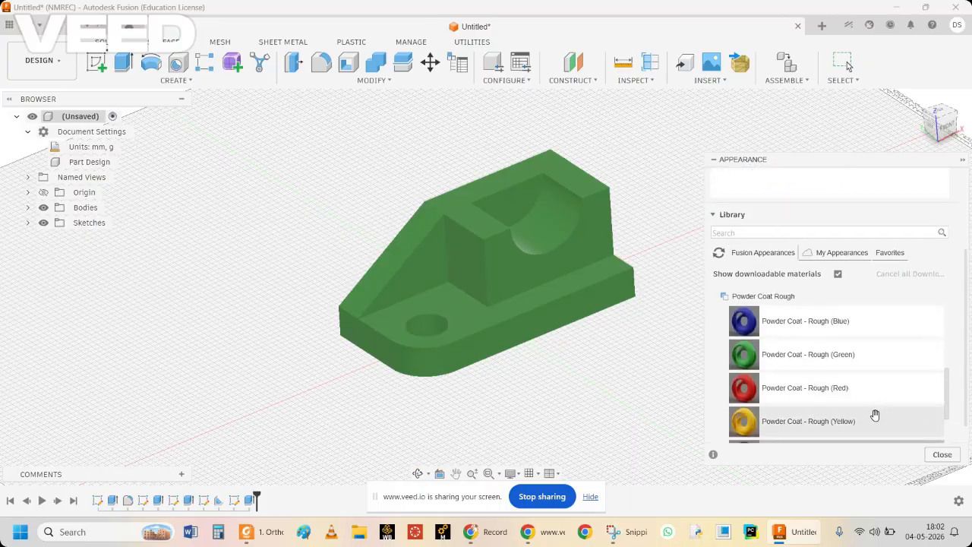
pyautogui.moveTo(873, 414); pyautogui.dragTo(873, 186)
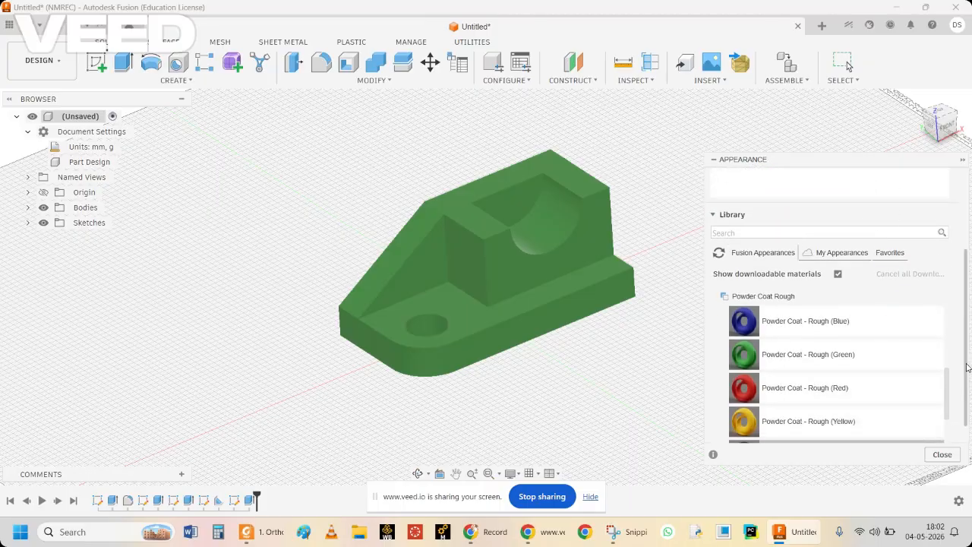
pyautogui.scroll(3, 959, 341)
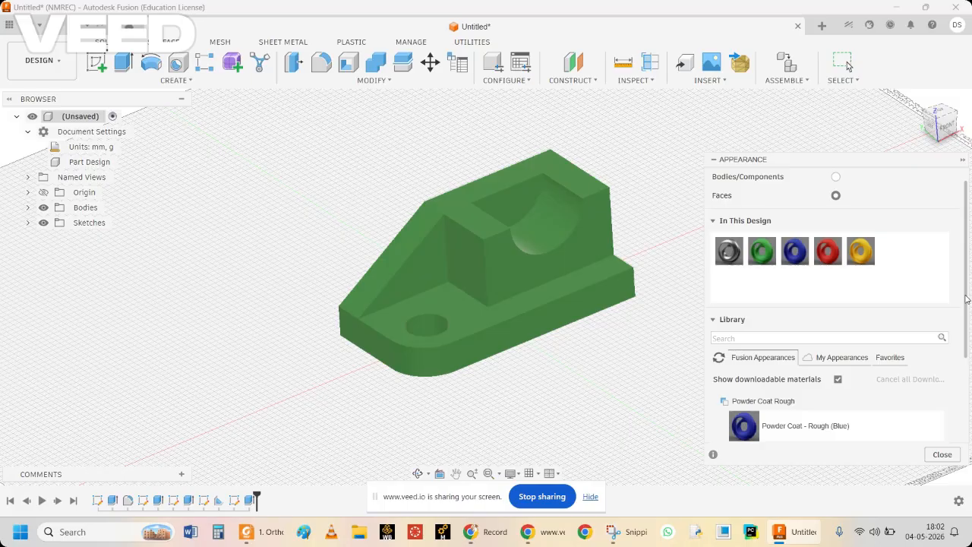
# Colour the base plate's upper face and the curved recess yellow, and the upper block's front face blue
pyautogui.click(529, 304)
pyautogui.moveTo(855, 256); pyautogui.dragTo(468, 302)
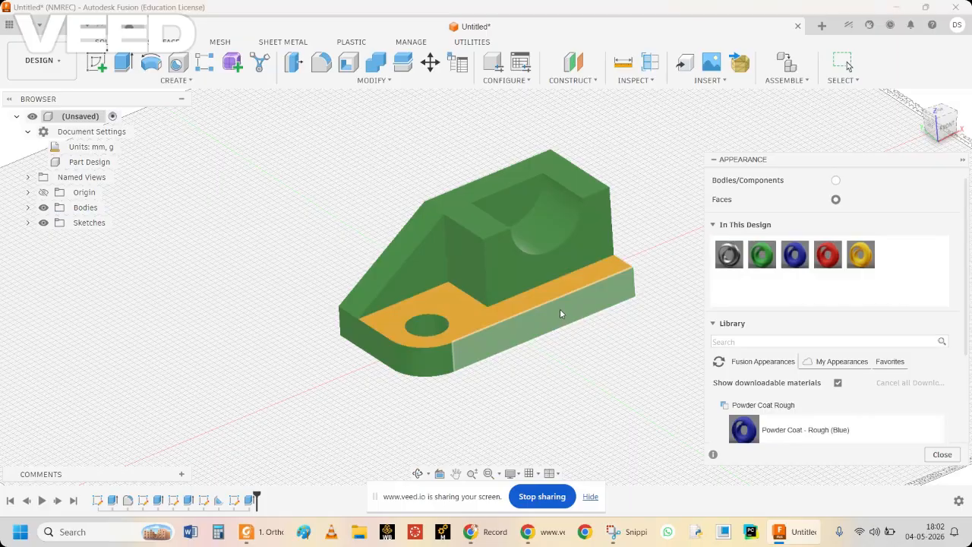
pyautogui.moveTo(864, 259); pyautogui.dragTo(553, 224)
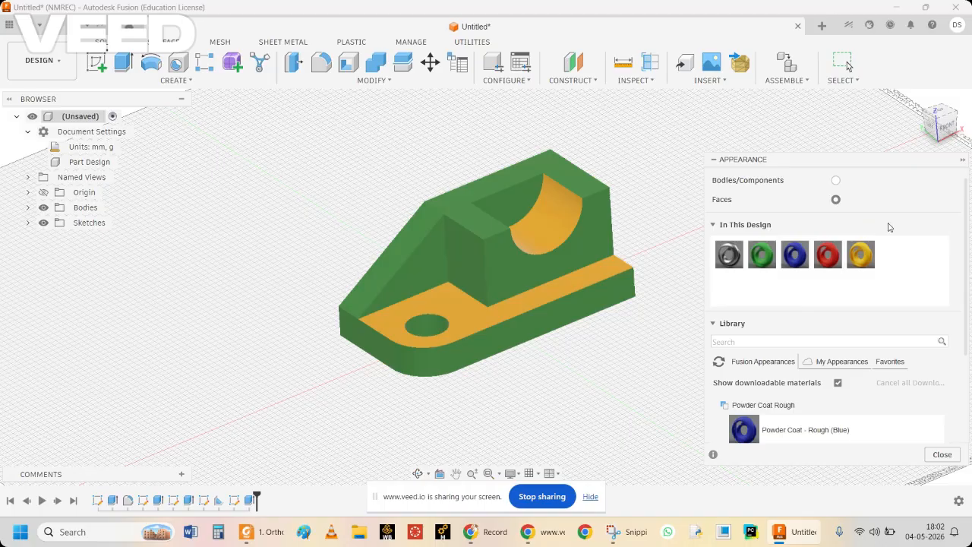
pyautogui.moveTo(794, 254); pyautogui.dragTo(519, 266)
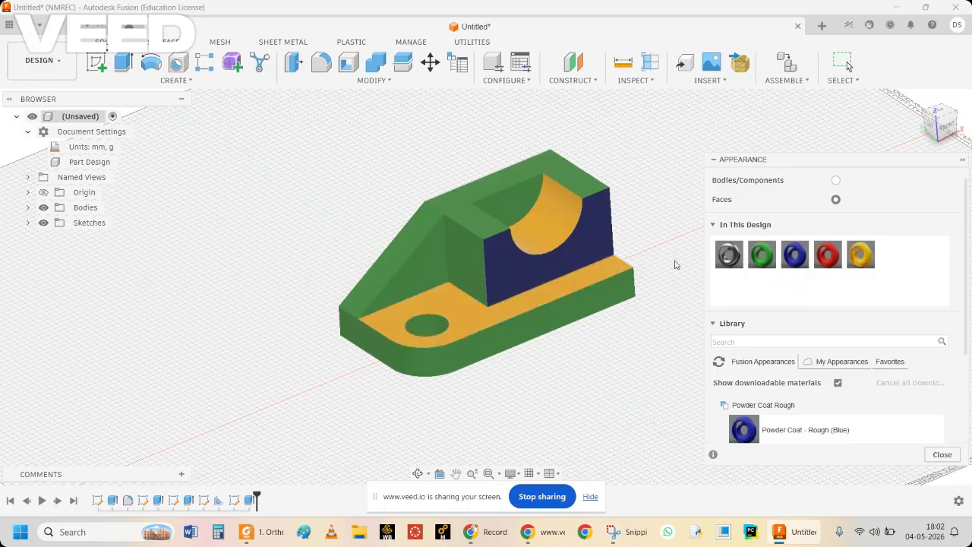
# Apply Powder Coat - Rough (Blue) to the triangular rib's side face, the base plate's front side face and the recess's flat back wall
pyautogui.moveTo(795, 255); pyautogui.dragTo(433, 266)
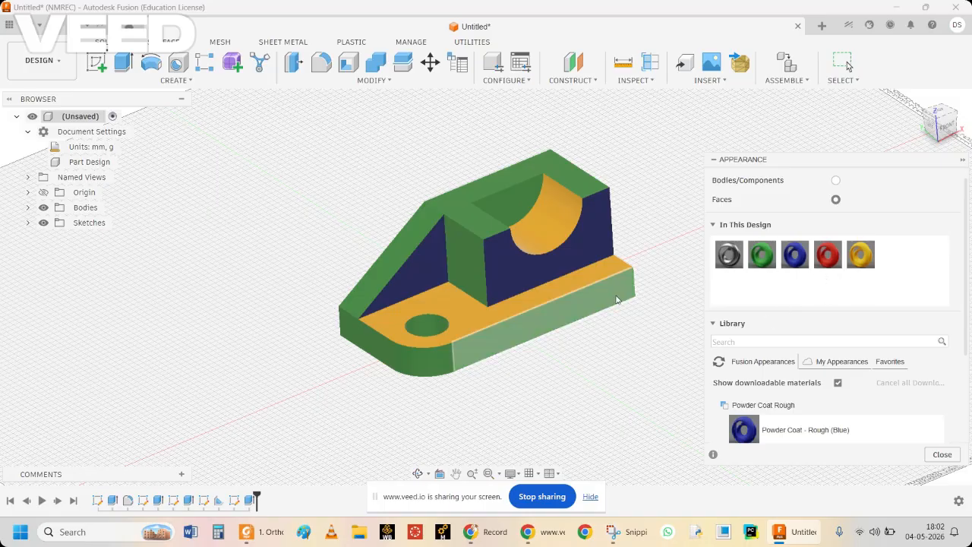
pyautogui.moveTo(794, 256); pyautogui.dragTo(556, 313)
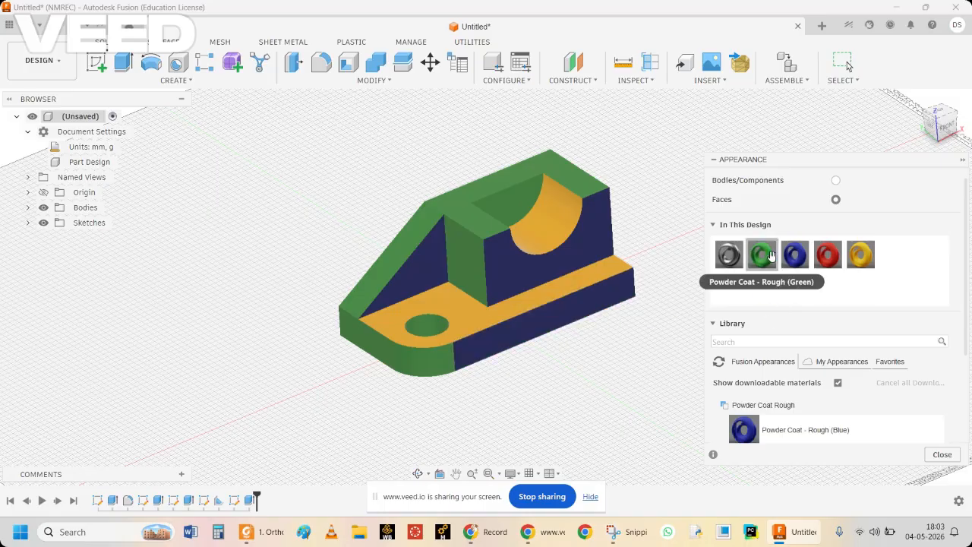
pyautogui.moveTo(794, 255); pyautogui.dragTo(521, 202)
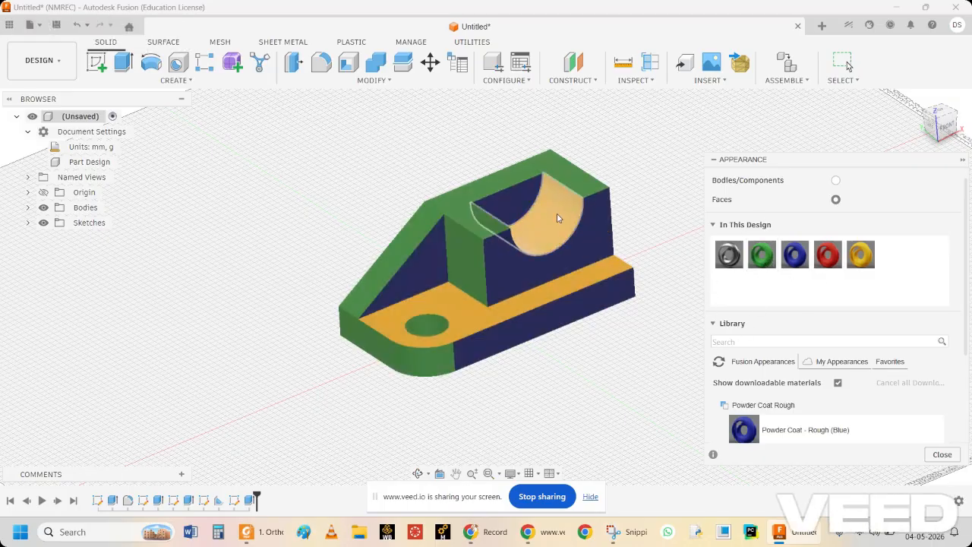
# Apply Powder Coat - Rough (Yellow) to the upper block's top face and the rib's sloping face, and finish the appearance editing
pyautogui.moveTo(860, 254); pyautogui.dragTo(597, 202)
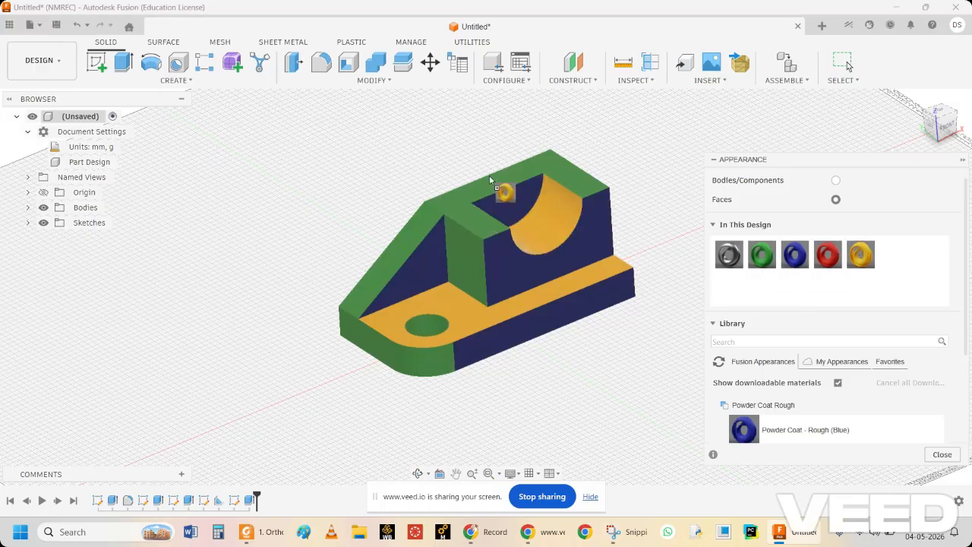
pyautogui.moveTo(489, 175); pyautogui.dragTo(493, 185)
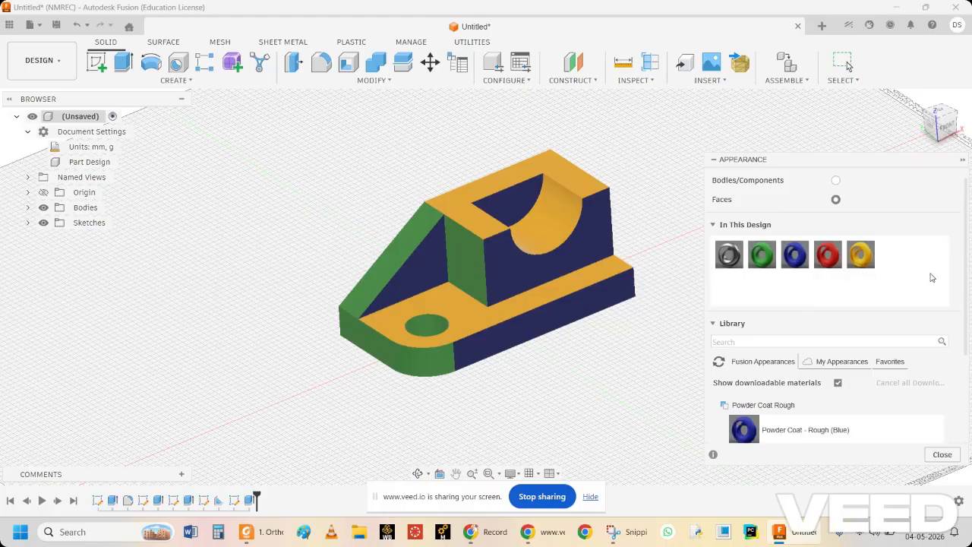
pyautogui.moveTo(860, 255); pyautogui.dragTo(416, 246)
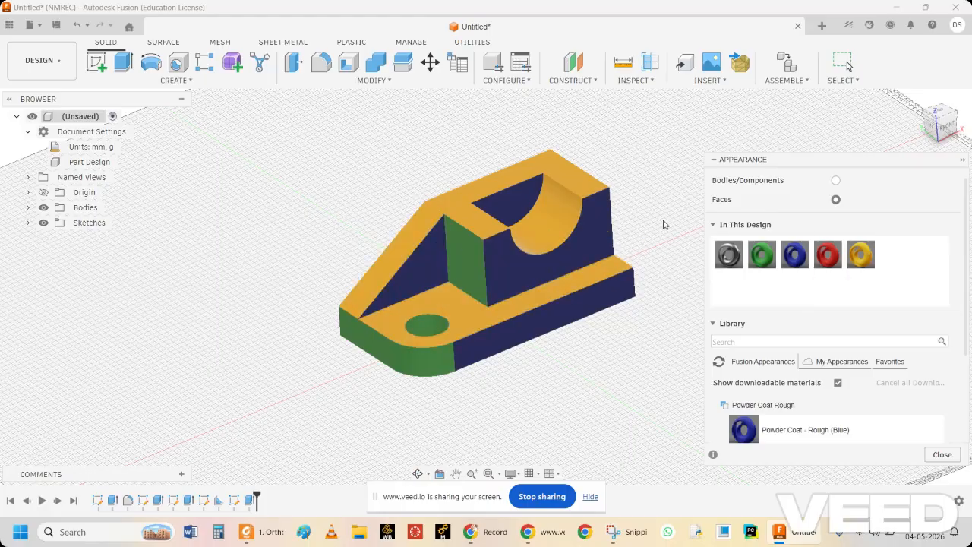
pyautogui.click(942, 454)
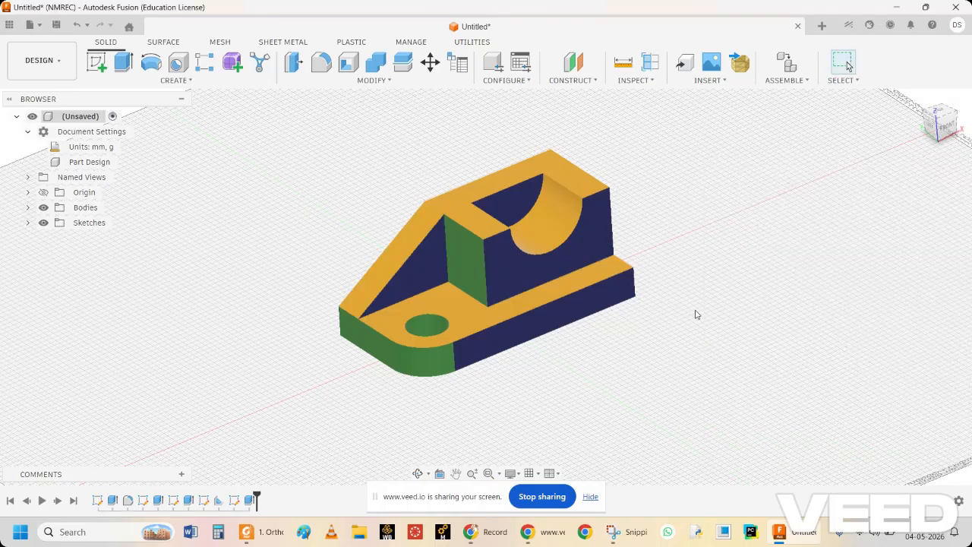
pyautogui.click(489, 473)
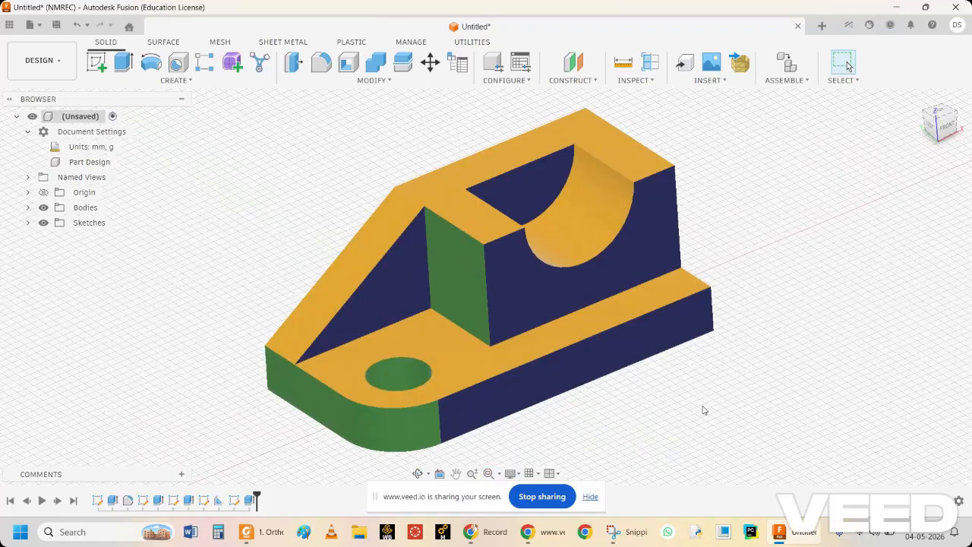
# Switch to File Explorer and preview the image Screenshot (8768) in the Screenshots folder under Pictures
pyautogui.click(897, 8)
pyautogui.doubleClick(23, 19)
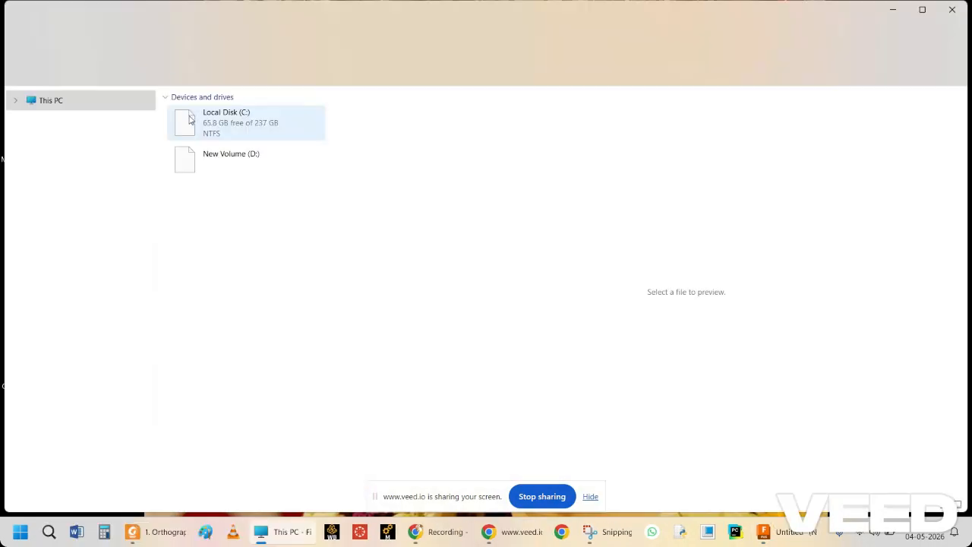
pyautogui.click(69, 204)
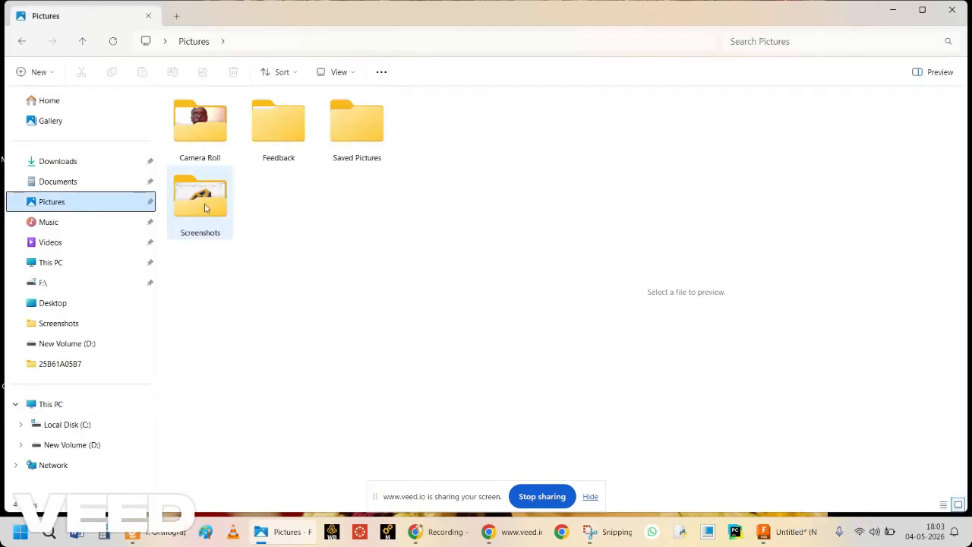
pyautogui.click(224, 196)
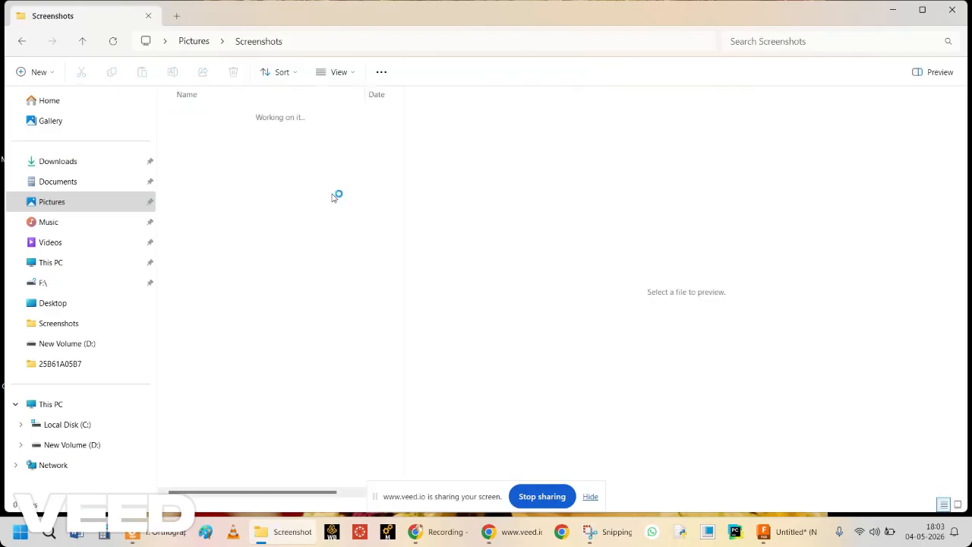
pyautogui.click(301, 122)
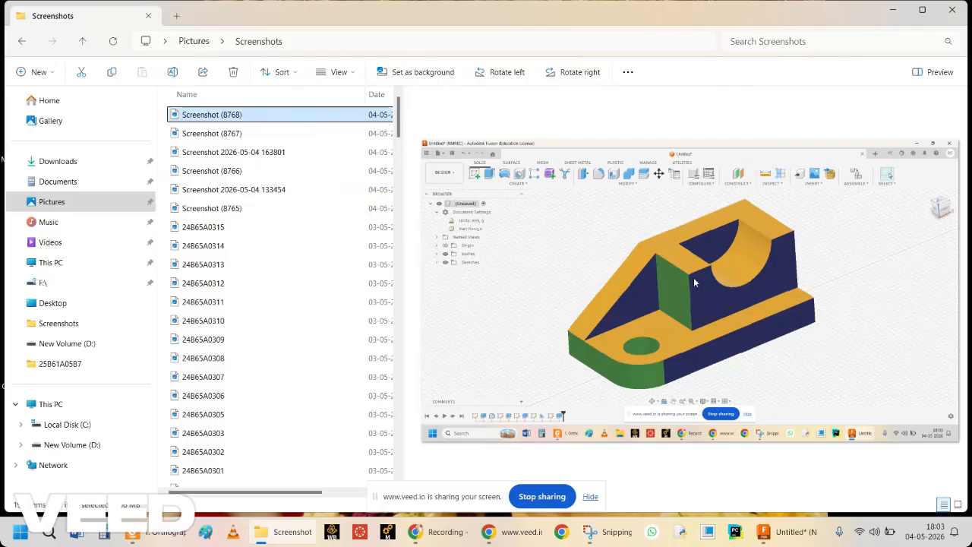
pyautogui.click(893, 10)
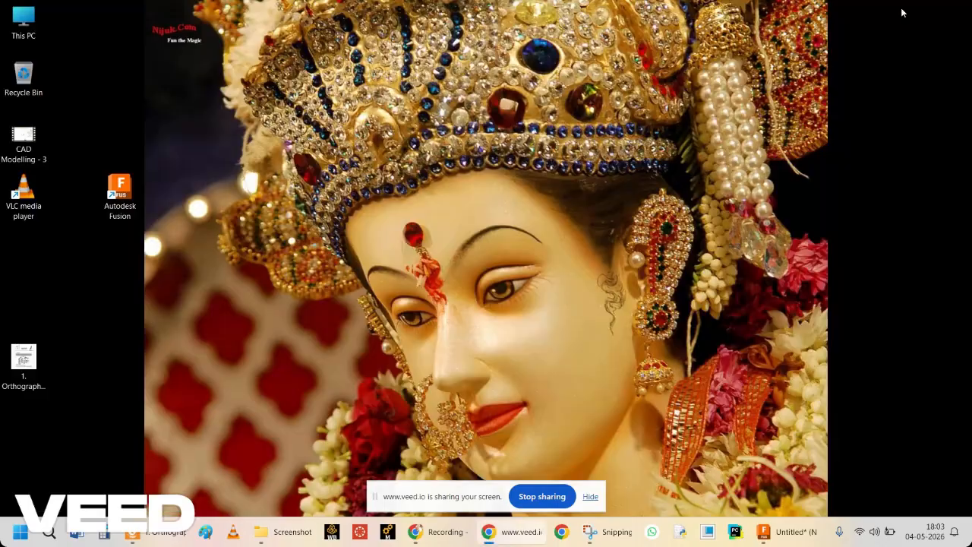
# Switch back to Fusion and export the design as the archive file Exercise5 (*.f3d) to the student's folder in D:/CSE-1c
pyautogui.click(763, 531)
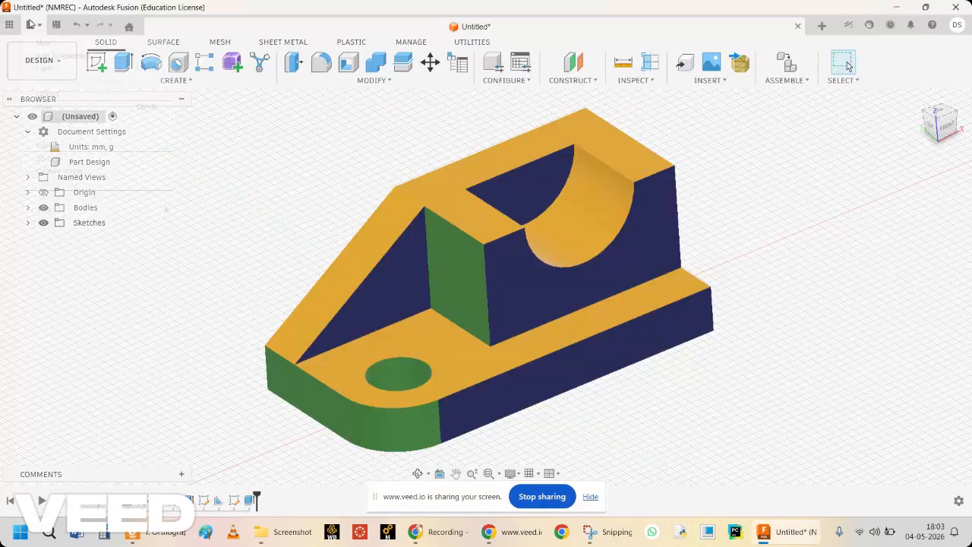
pyautogui.click(31, 24)
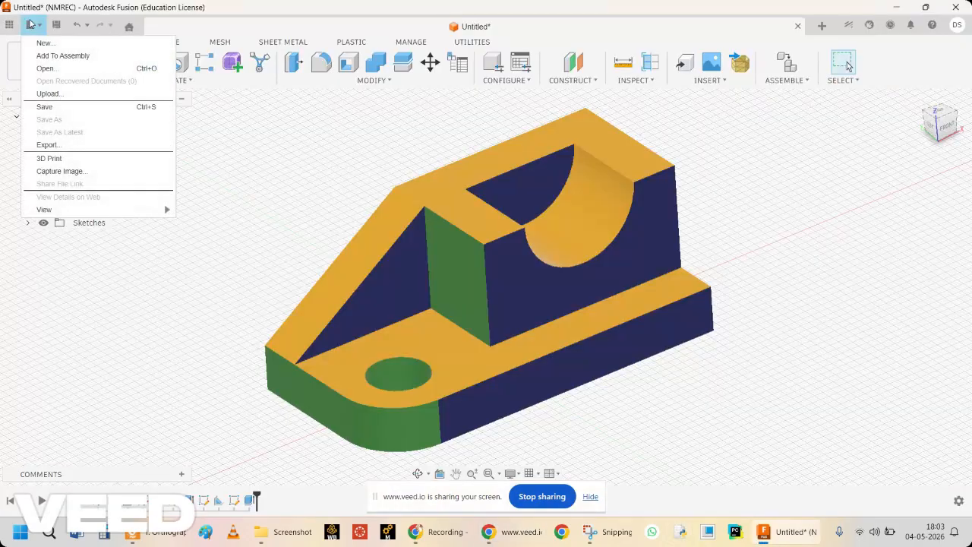
pyautogui.click(47, 145)
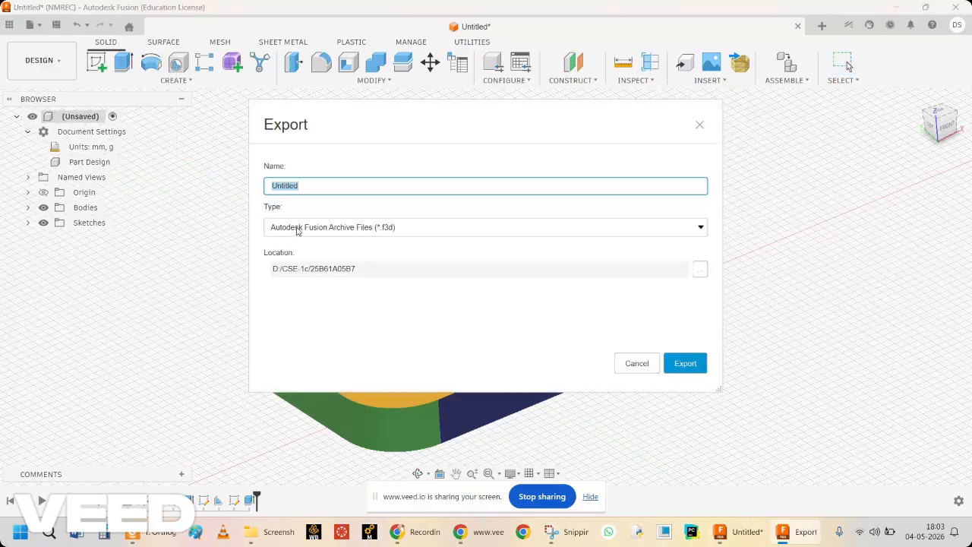
pyautogui.click(702, 275)
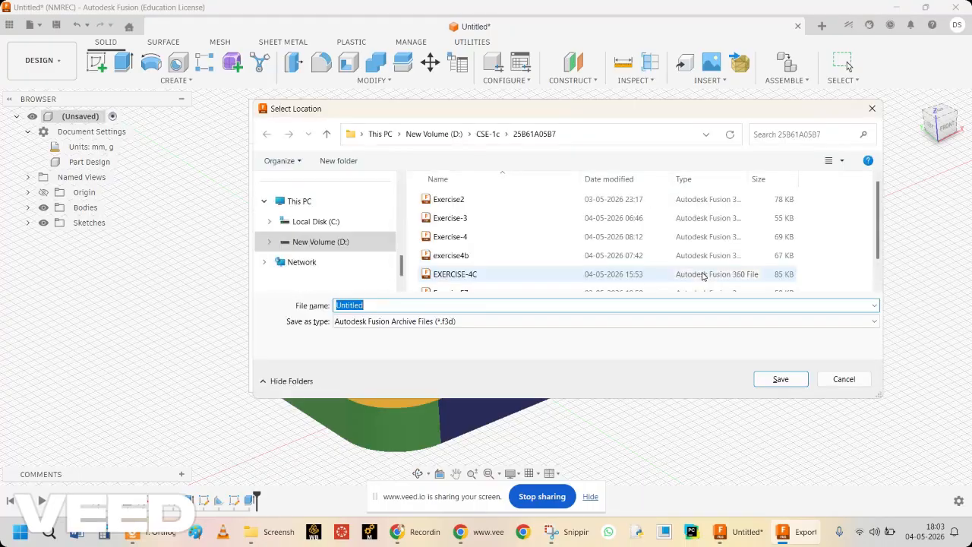
pyautogui.write('Exerc')
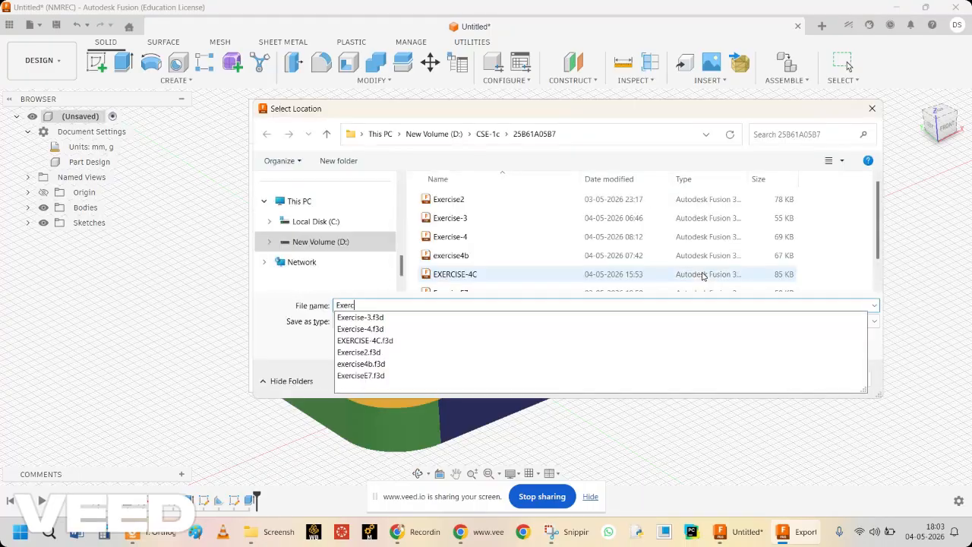
pyautogui.write('ise5')
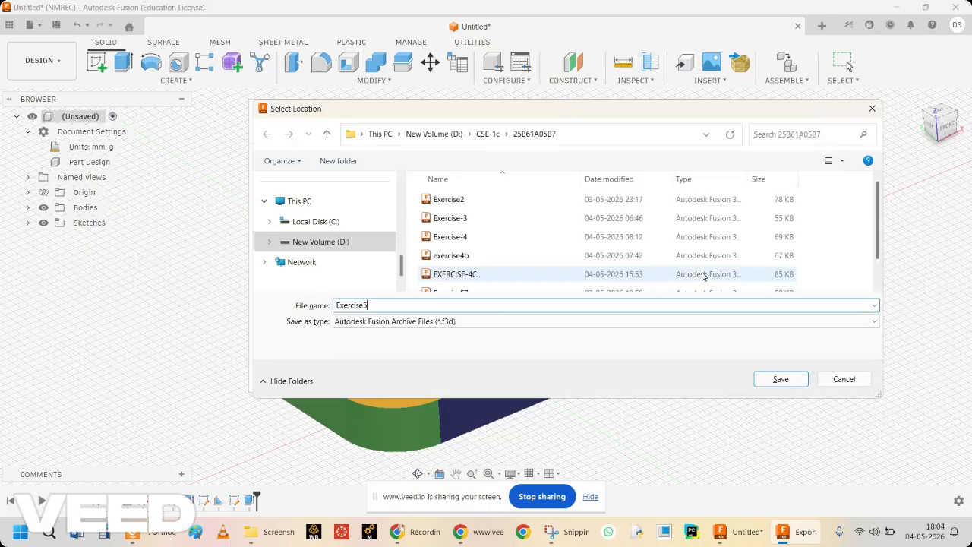
pyautogui.click(786, 379)
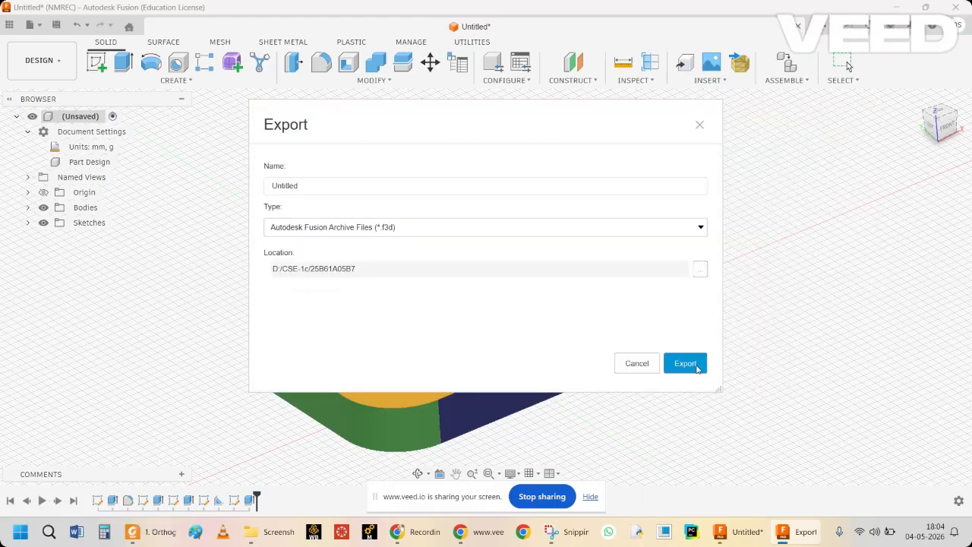
pyautogui.click(685, 364)
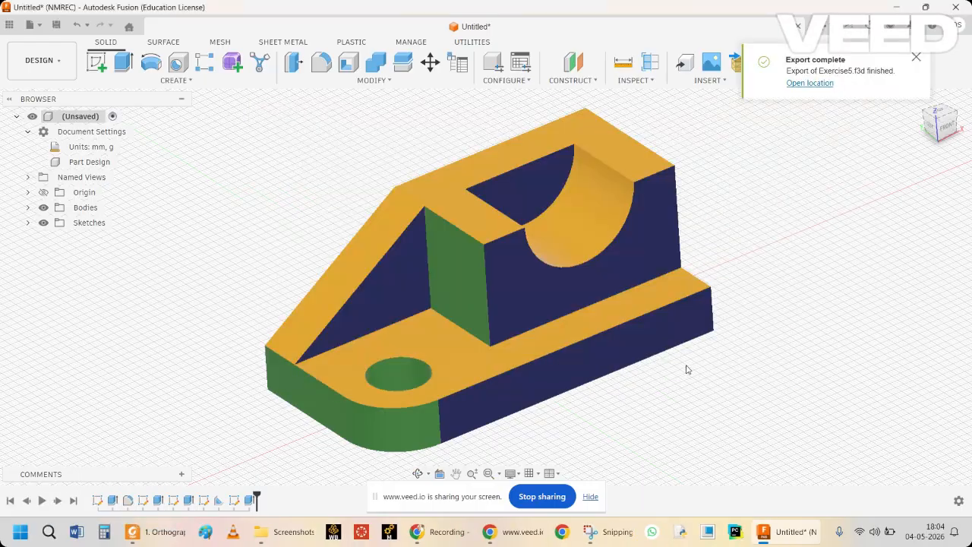
pyautogui.click(448, 534)
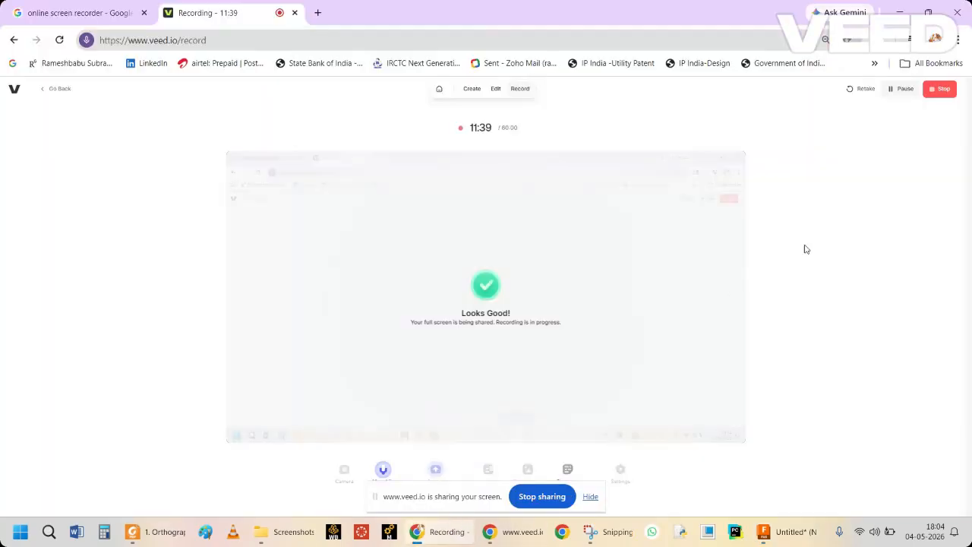